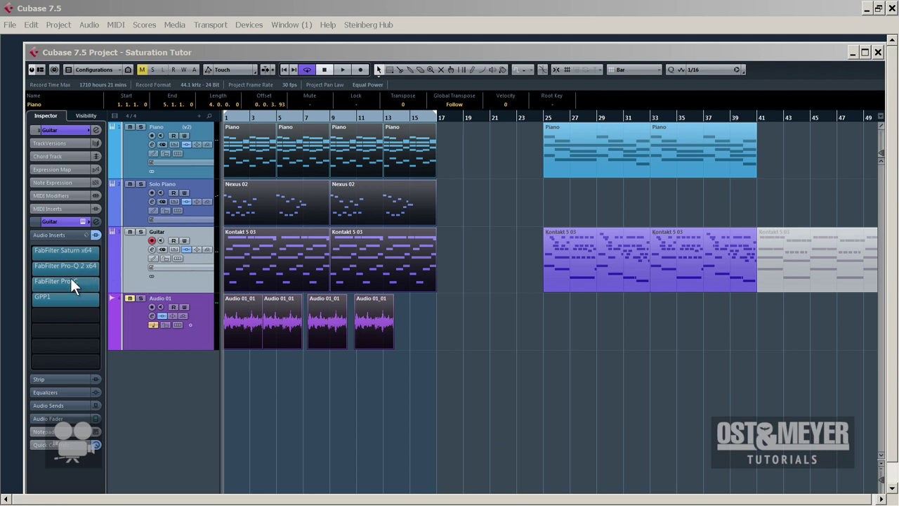
Open FabFilter Saturn on the Guitar track, review the settings of its three bands and slightly lower the middle band's level.
click(76, 255)
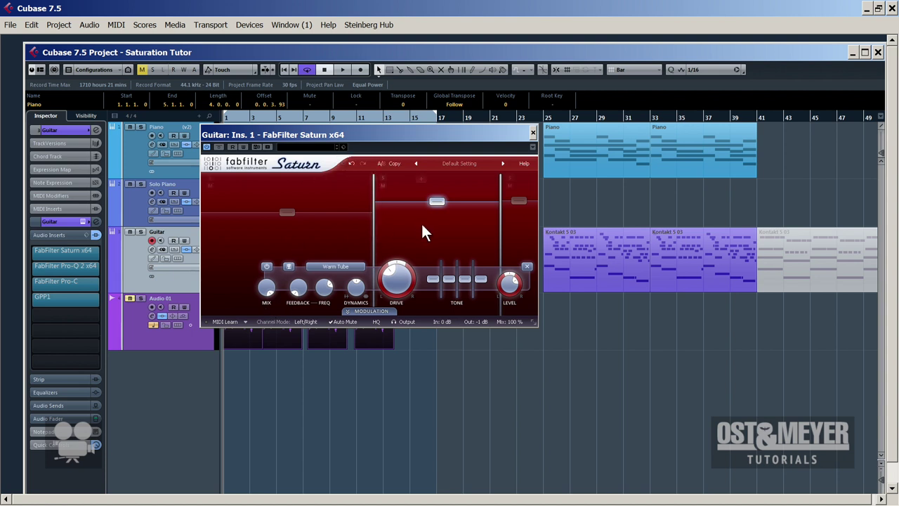
mouse_move(503, 239)
click(519, 201)
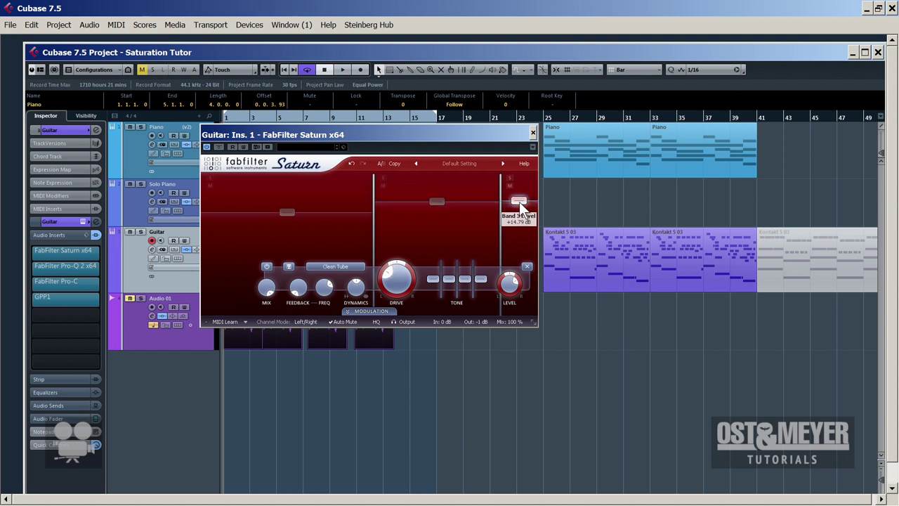
click(287, 211)
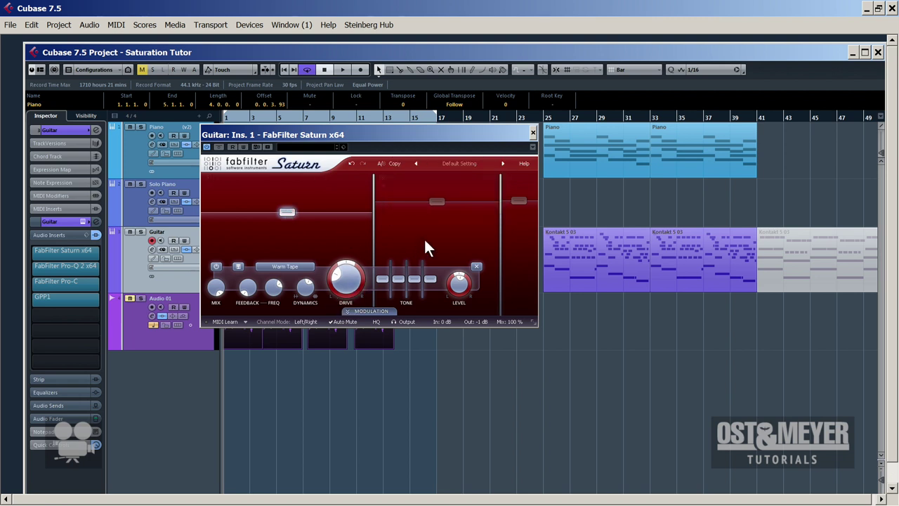
click(439, 207)
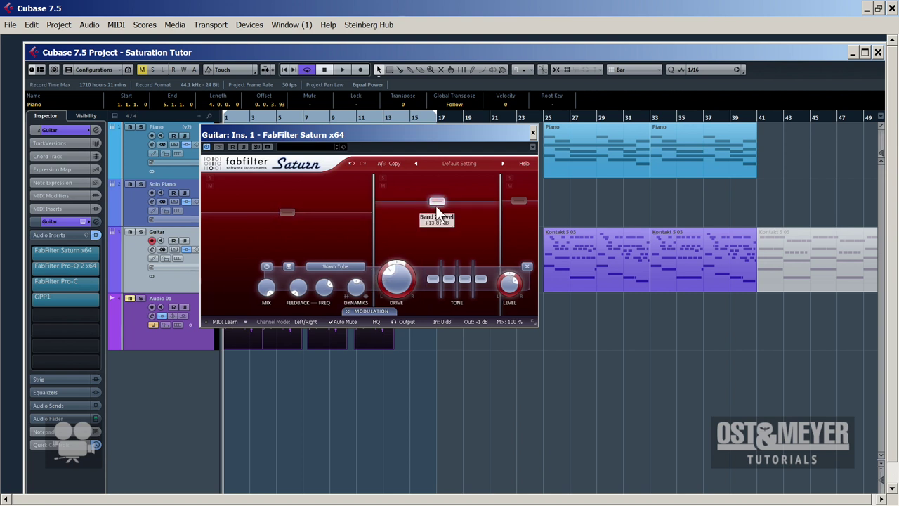
drag(437, 209, 436, 211)
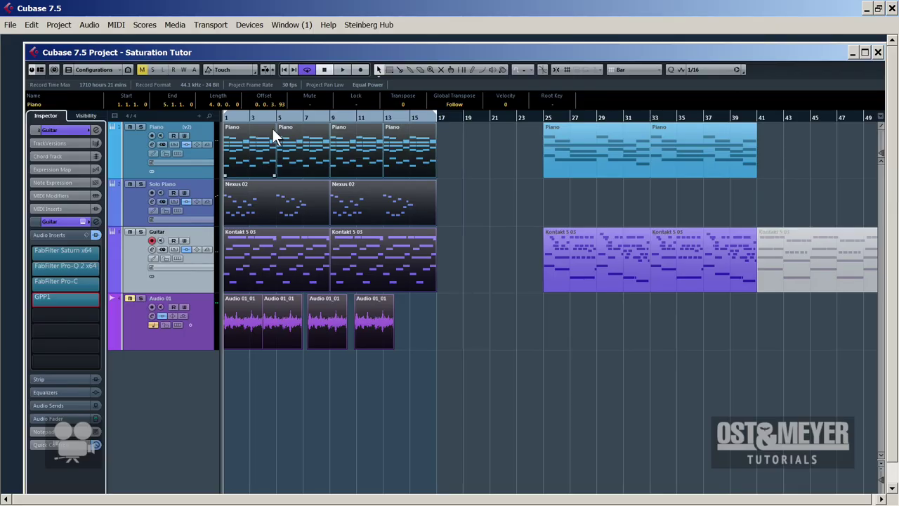
Play the full arrangement, then solo the Audio 01 track and listen to it alone.
key(space)
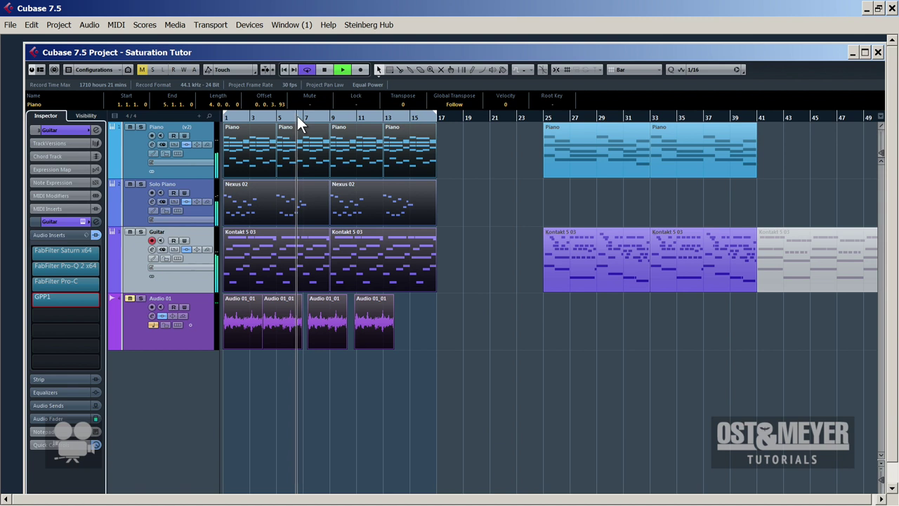
key(space)
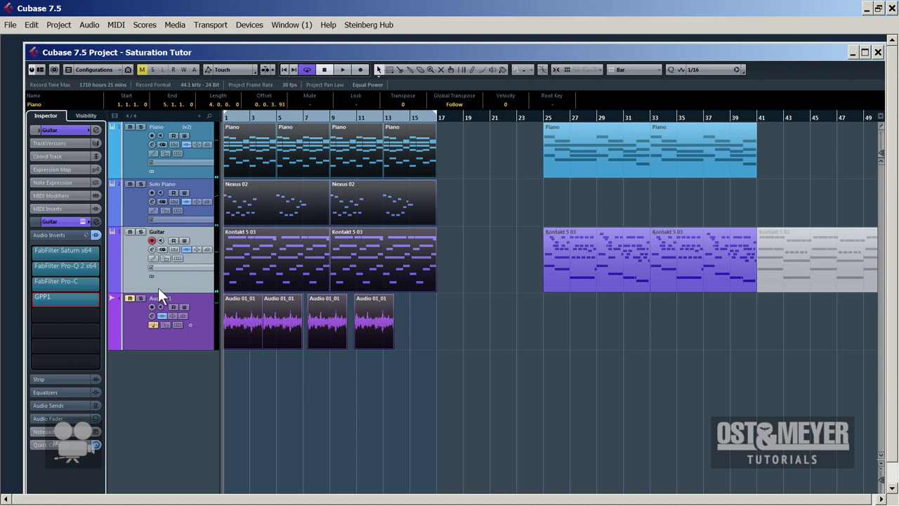
click(141, 298)
click(137, 320)
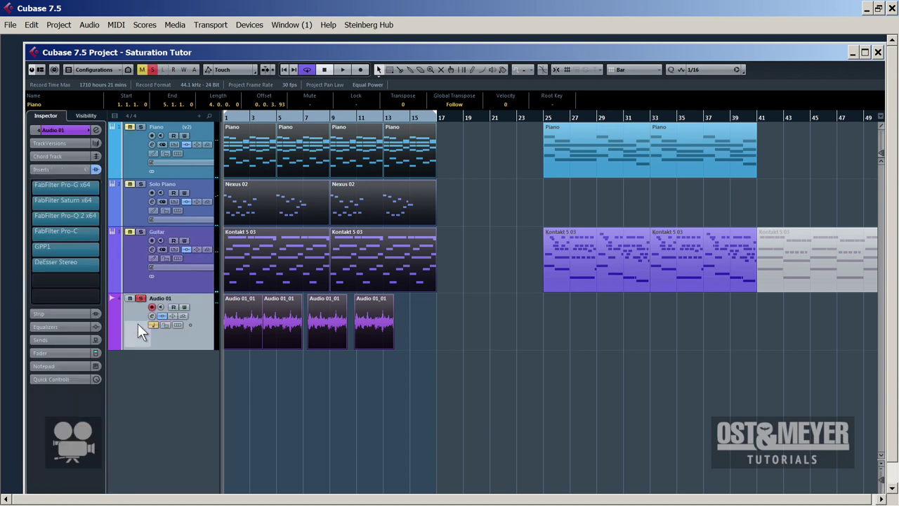
key(space)
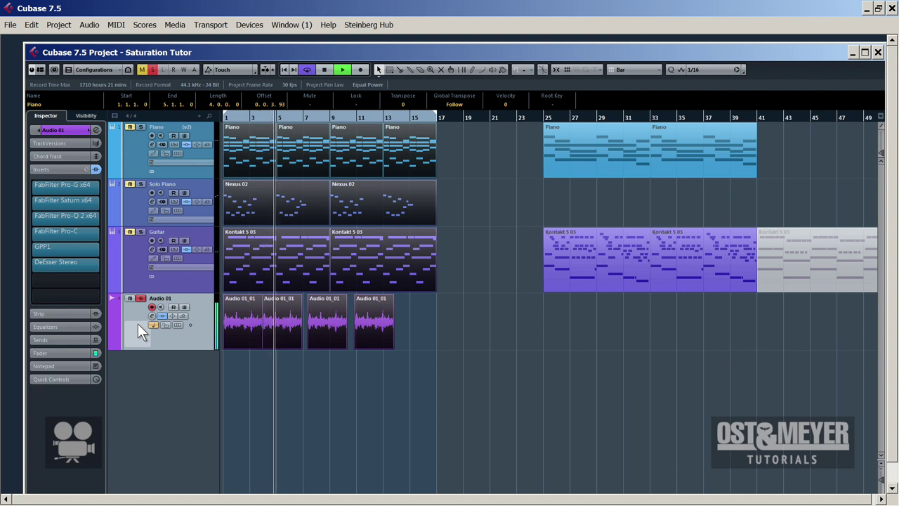
Shift the selected events on all four tracks so the first starts at 1.2.4.78, and clear the selection.
drag(280, 332, 287, 331)
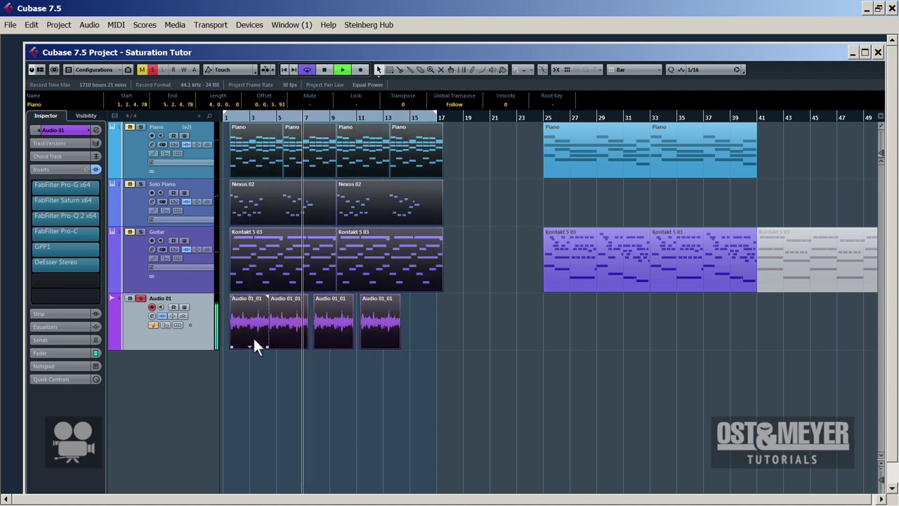
key(space)
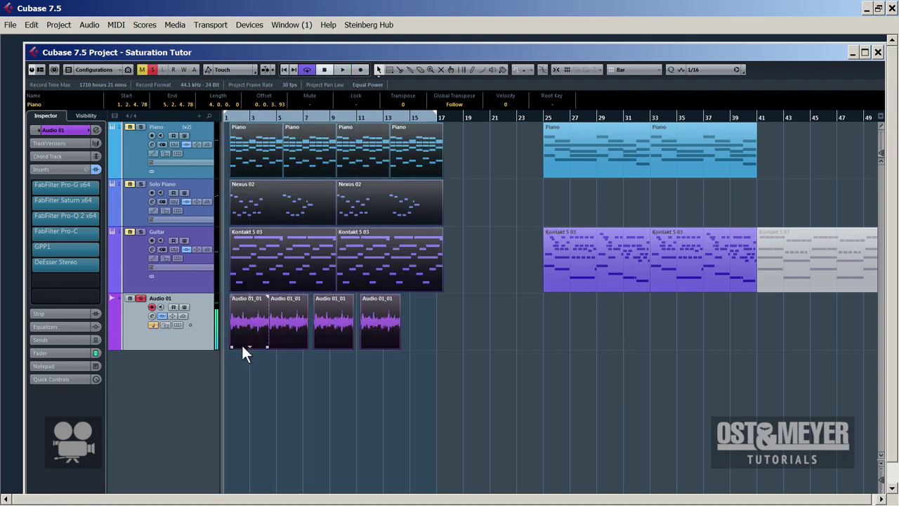
click(400, 394)
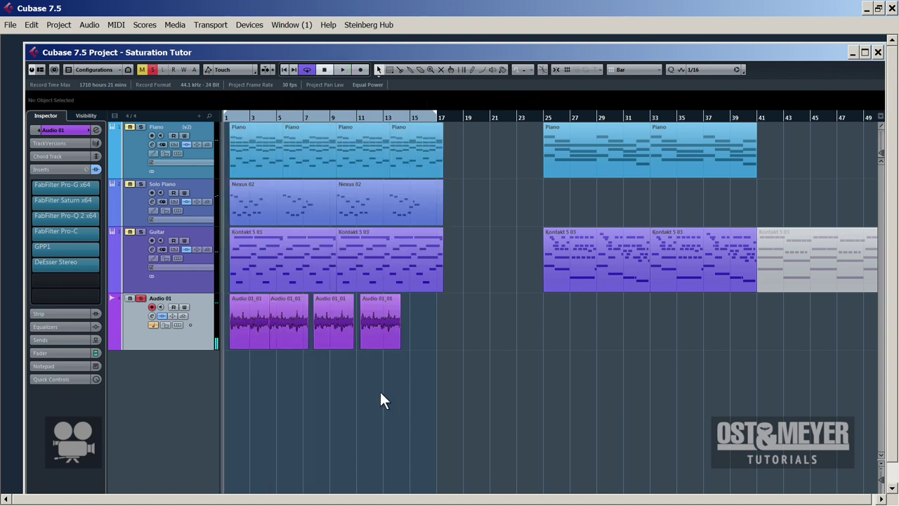
Unsolo and mute the Audio 01 track, and solo the Guitar track.
click(140, 299)
click(129, 300)
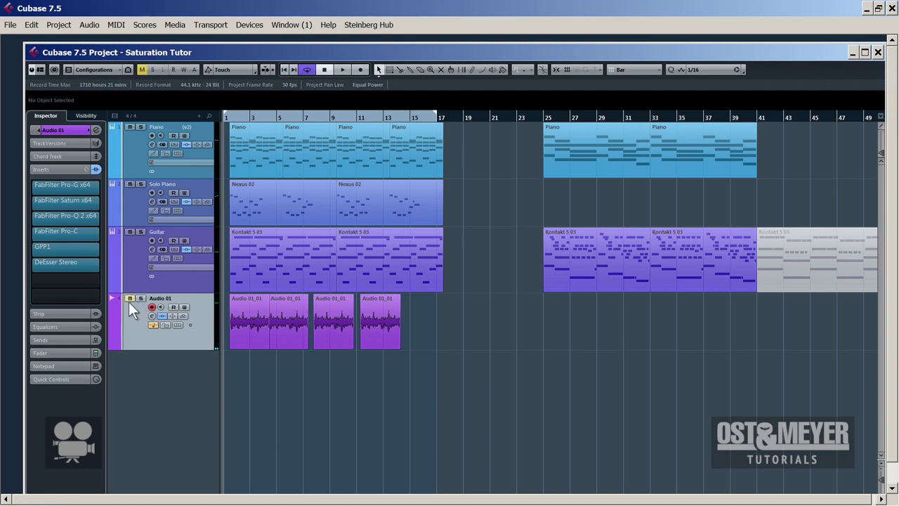
click(145, 270)
click(141, 232)
Play the soloed guitar while toggling the bypass of its inserts to compare the processed and dry sound.
drag(38, 257, 36, 300)
key(space)
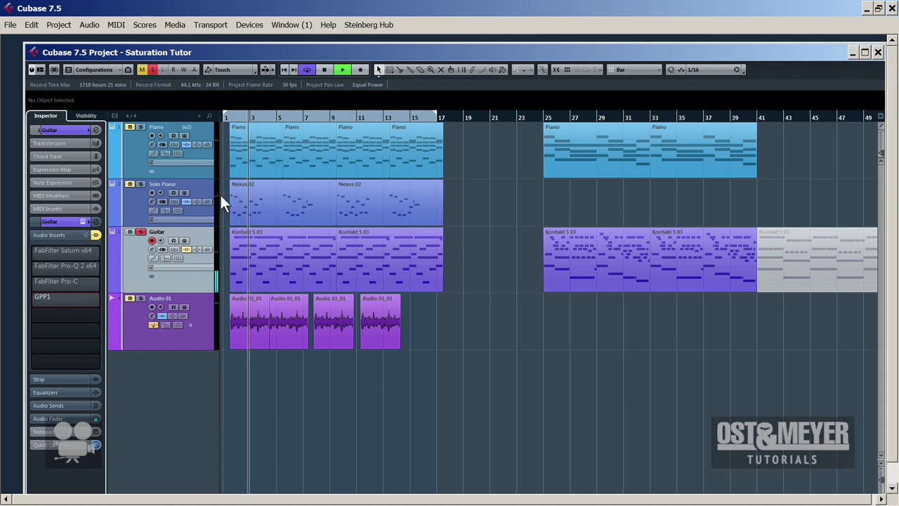
click(185, 249)
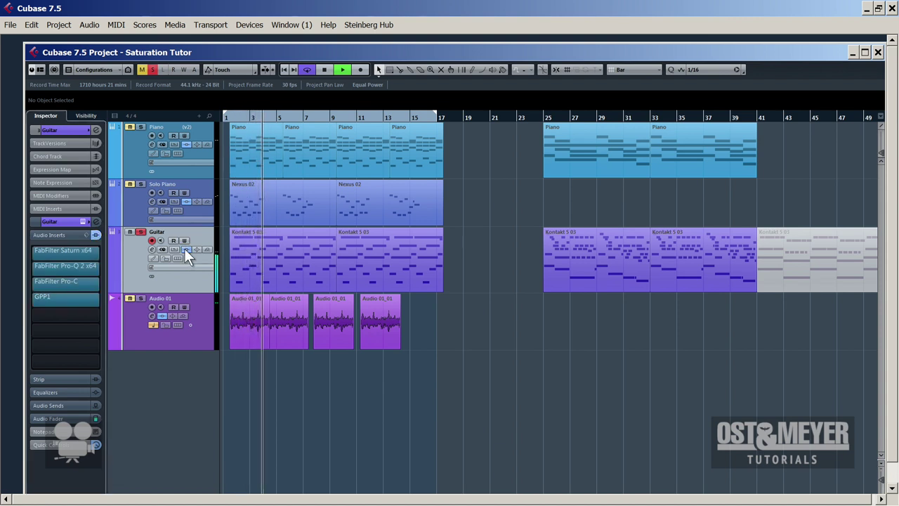
click(185, 248)
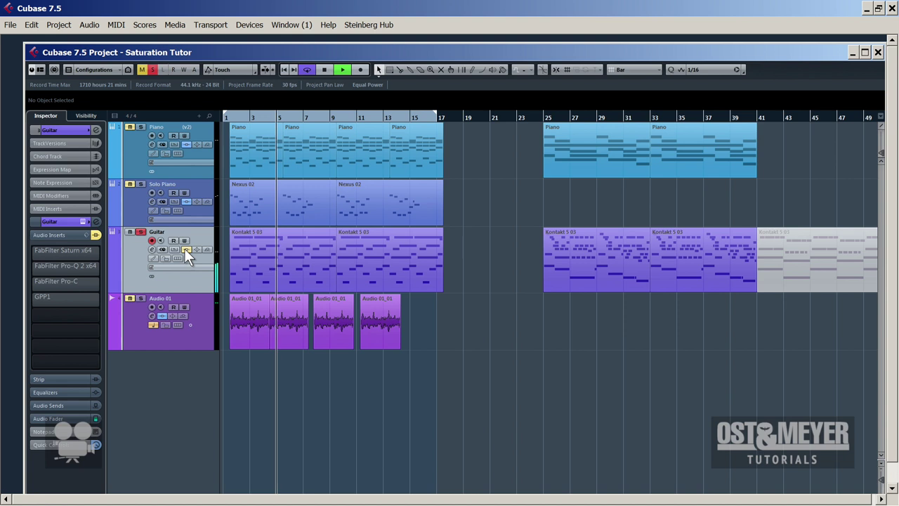
click(185, 249)
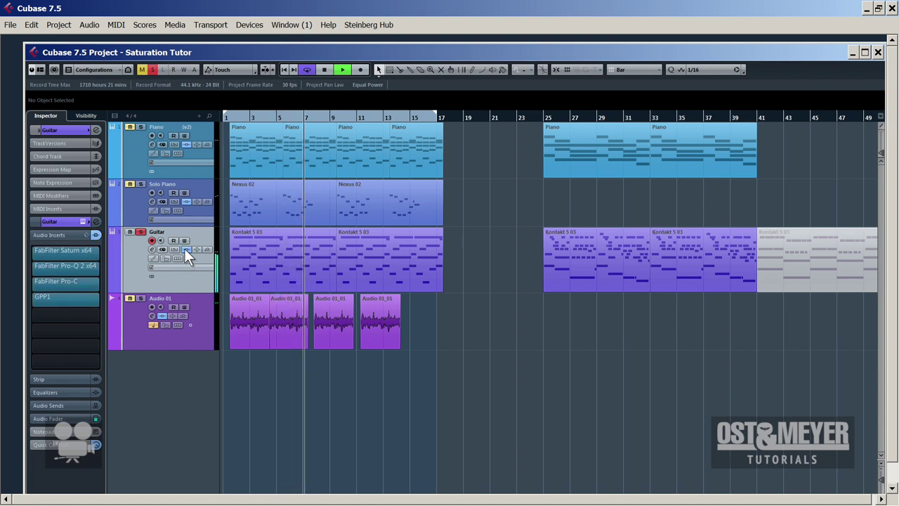
click(185, 248)
key(space)
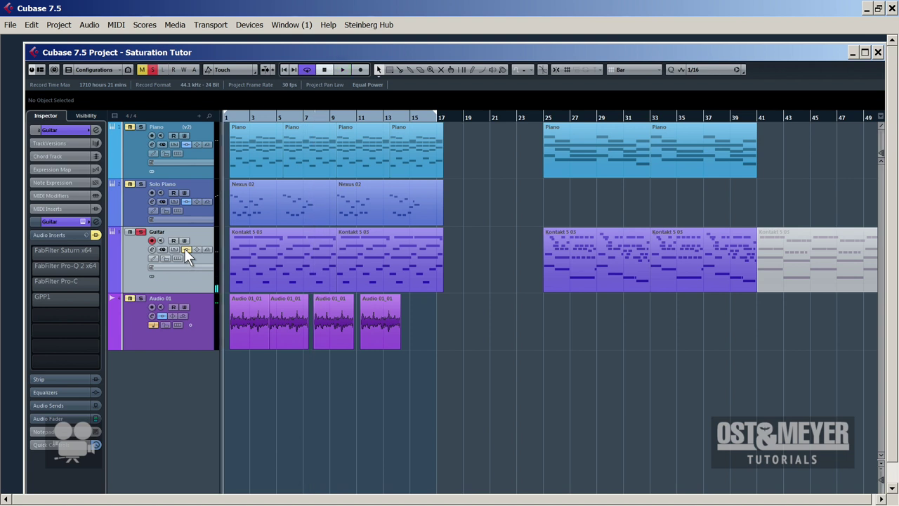
Keep only Saturn active among the Guitar inserts and reload FabFilter Saturn x64 by searching "satu" and discarding its previous settings.
click(33, 253)
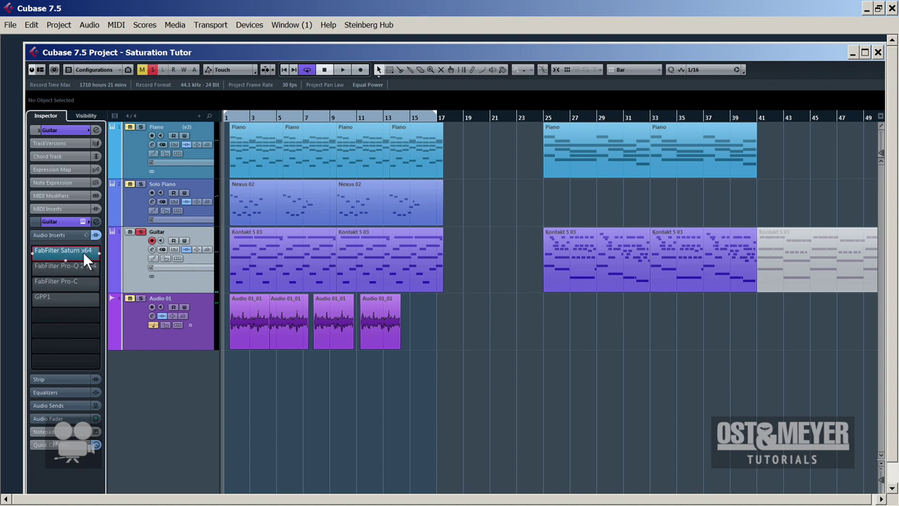
click(82, 252)
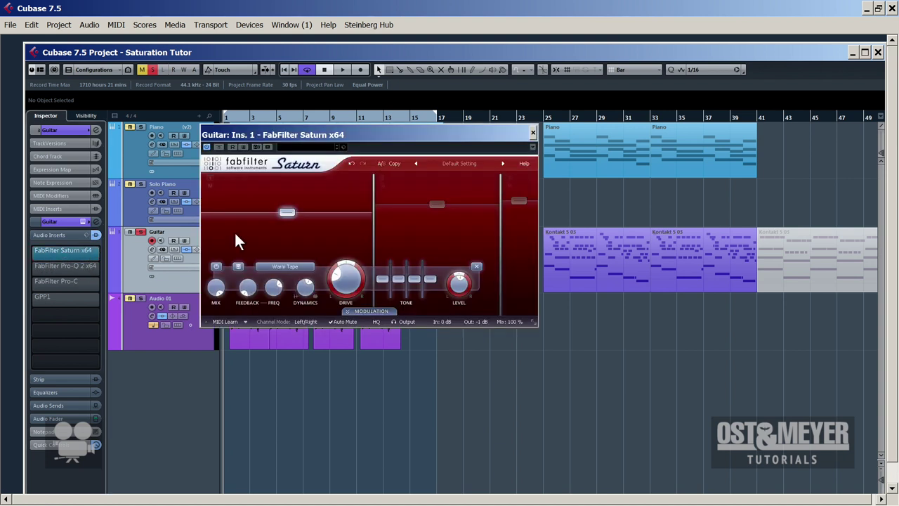
click(96, 254)
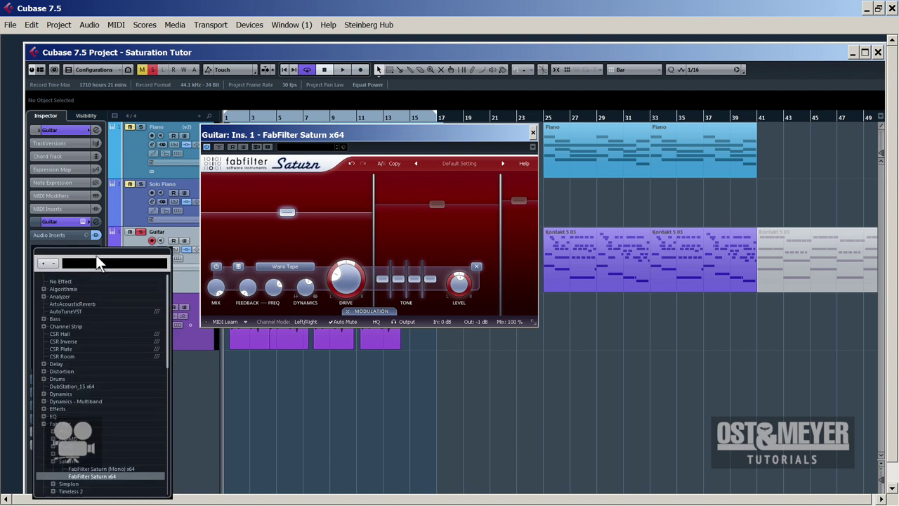
text(satu)
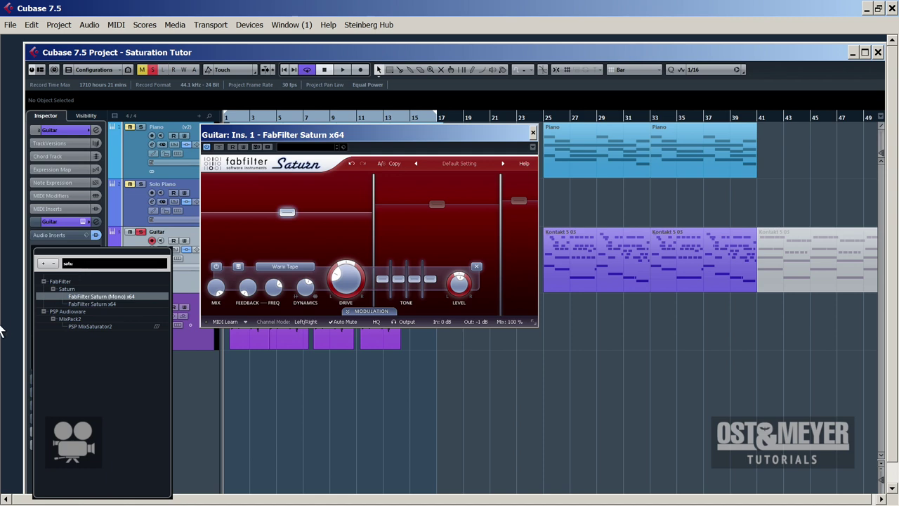
click(94, 303)
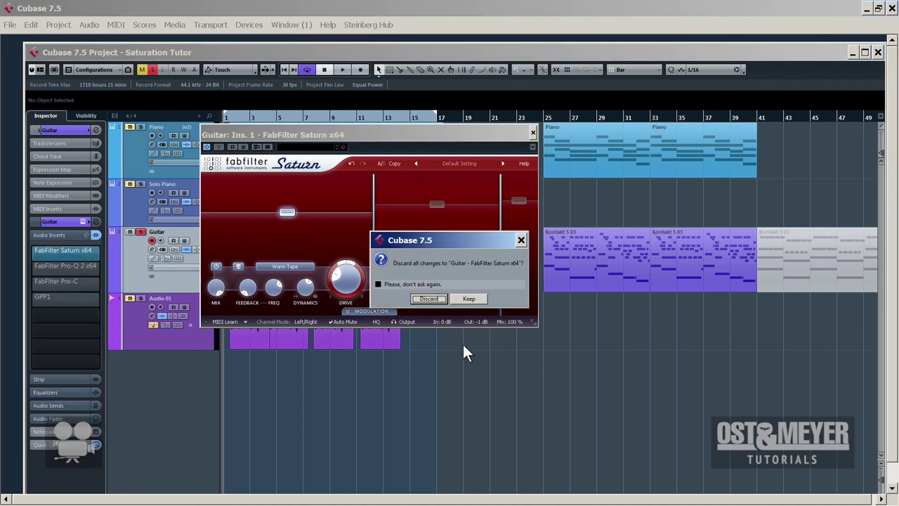
click(435, 300)
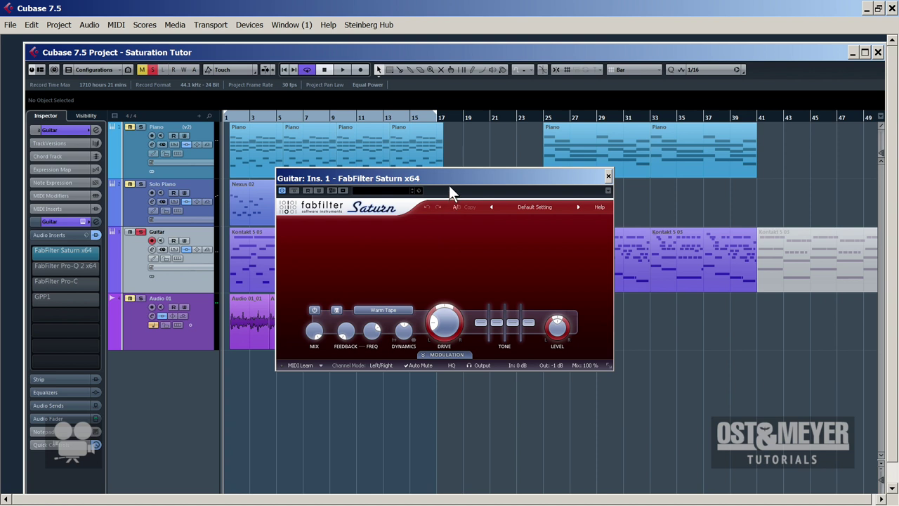
Split the Saturn spectrum into two bands with the crossover at about 648 Hz, and check each band's controls.
click(435, 224)
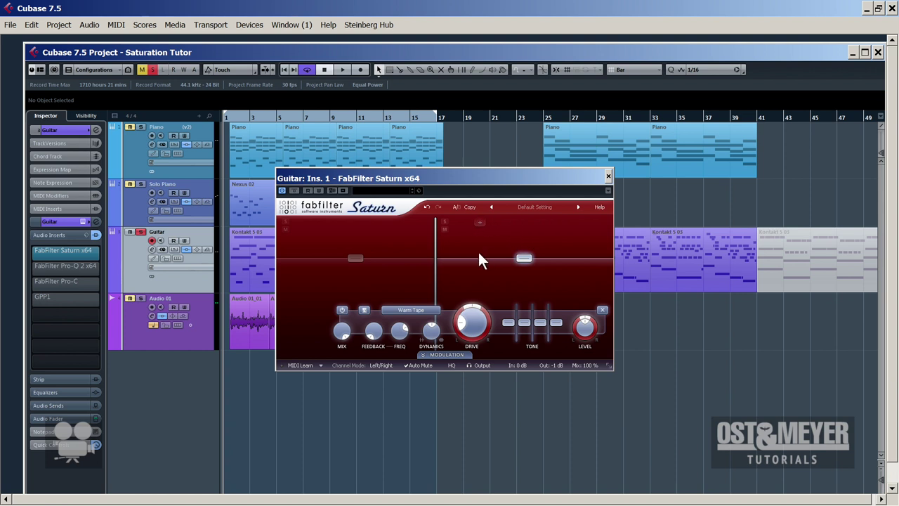
drag(439, 261, 450, 261)
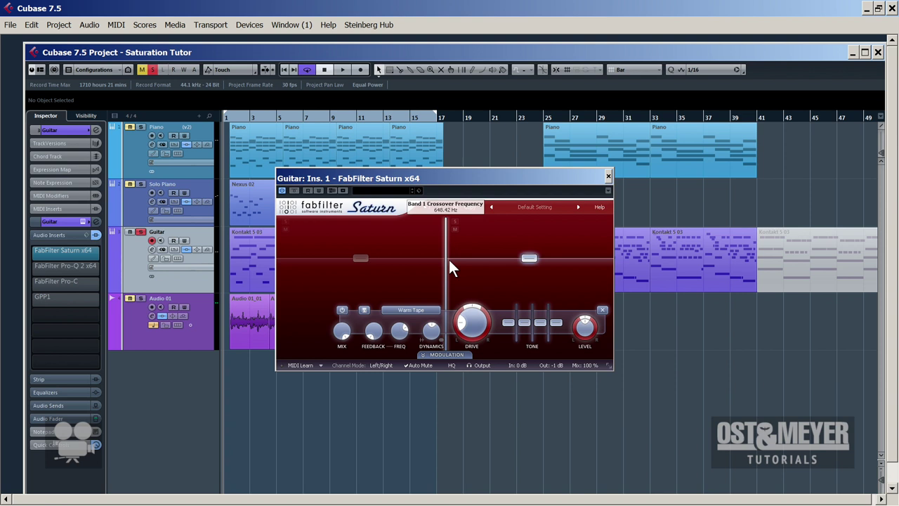
click(367, 260)
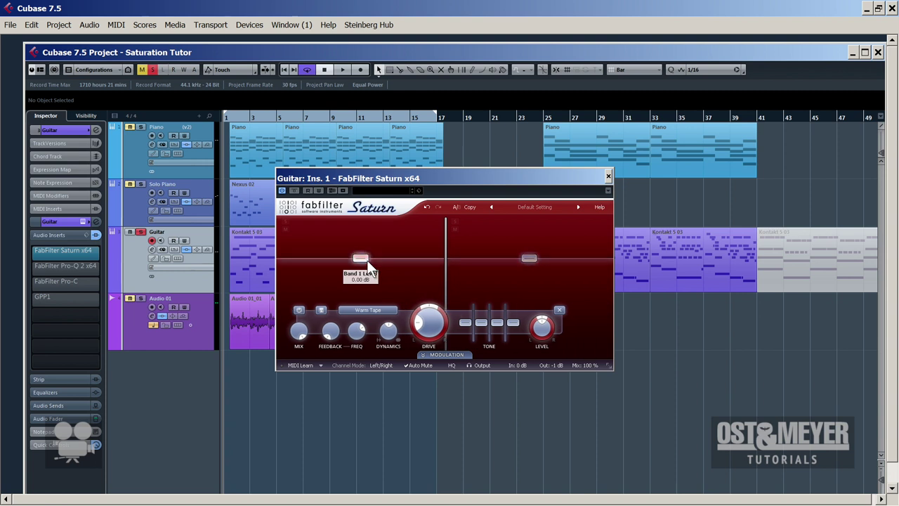
click(526, 259)
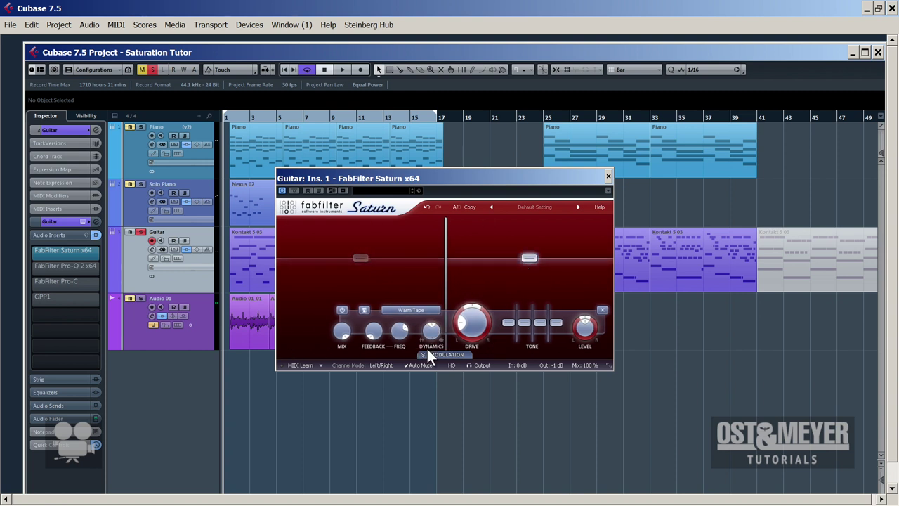
click(361, 258)
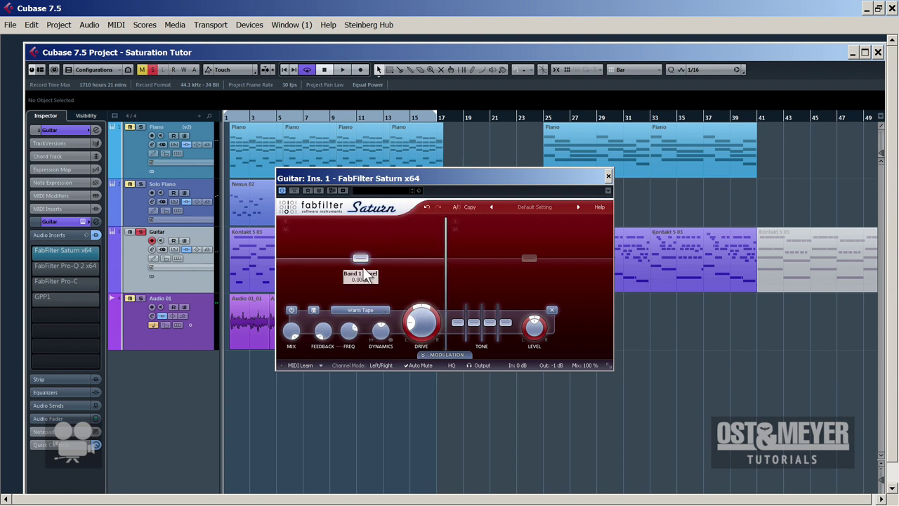
Set the saturation style to Clean Tube for the upper band and Warm Tube for the lower band.
click(529, 258)
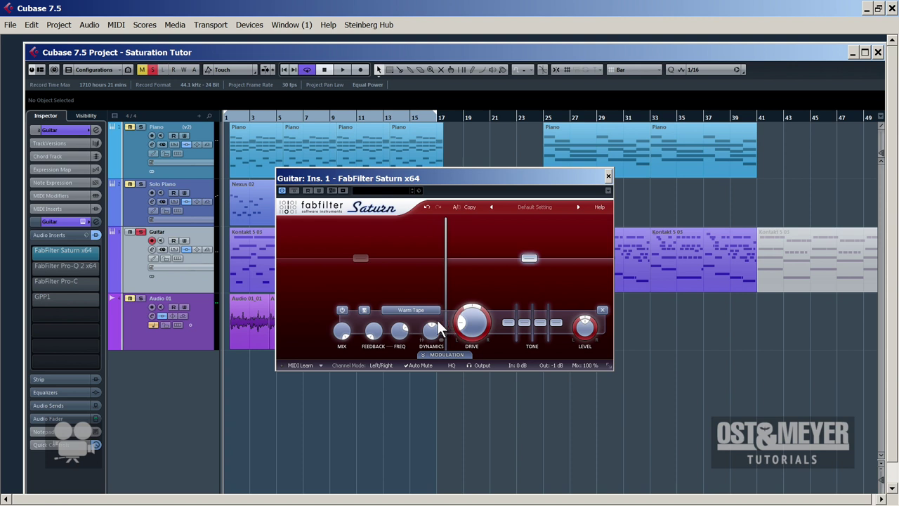
click(399, 309)
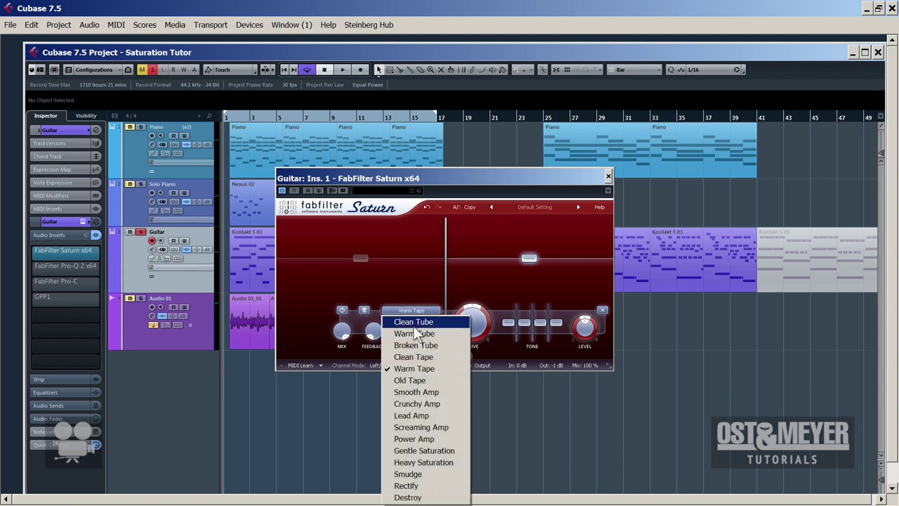
click(413, 323)
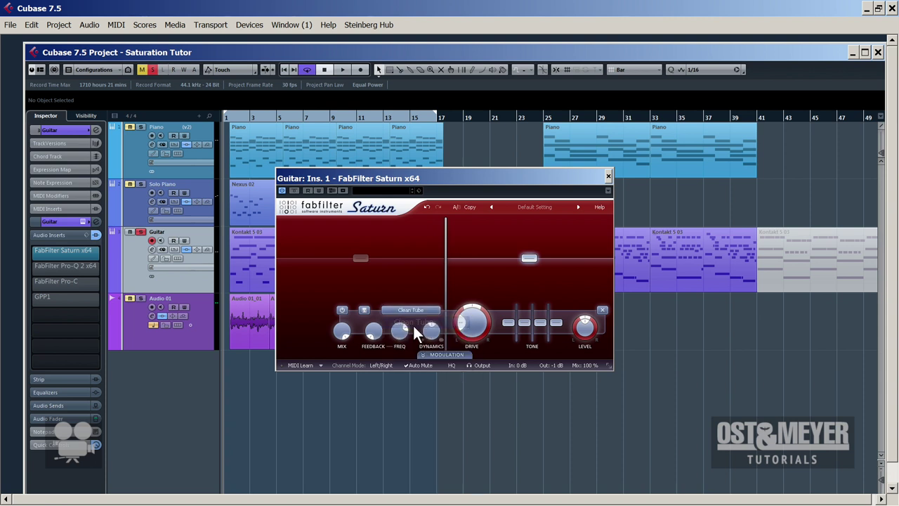
click(362, 259)
click(367, 311)
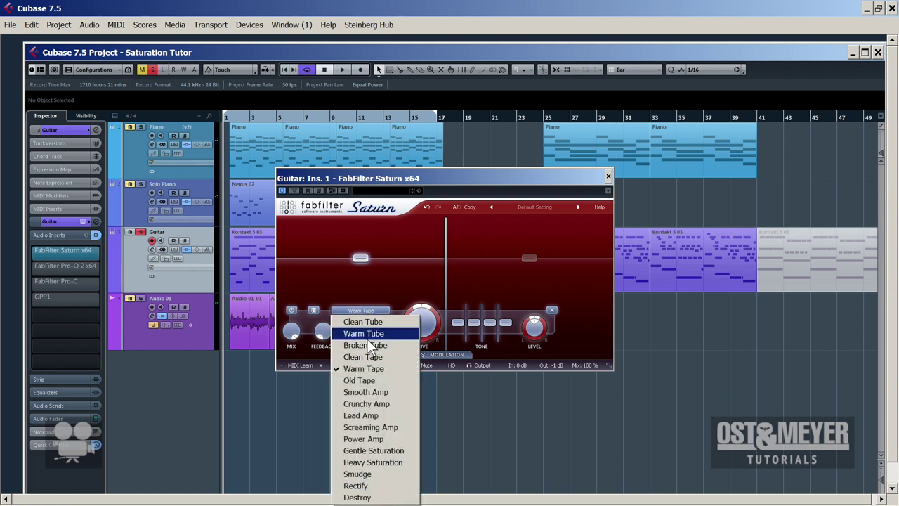
click(367, 339)
During playback, raise the upper band's level to about +4.93 dB and fine-tune the crossover between the two bands.
click(529, 259)
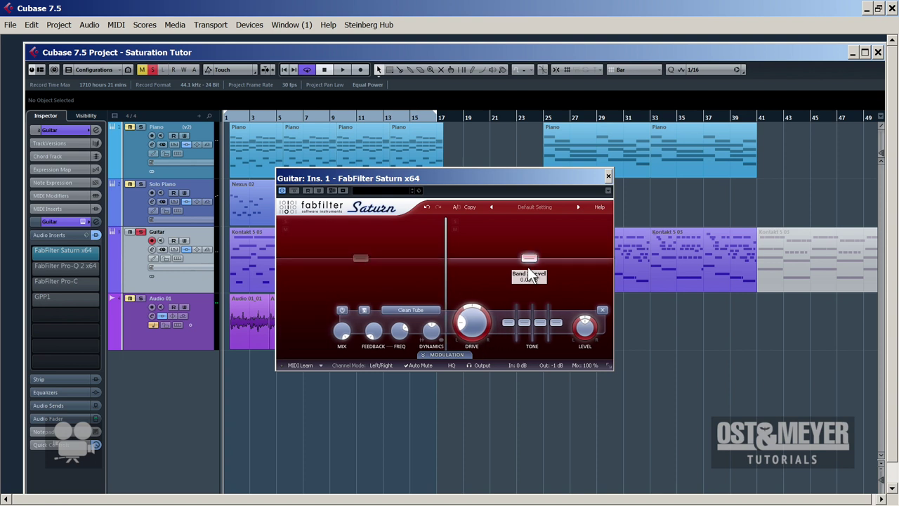
key(space)
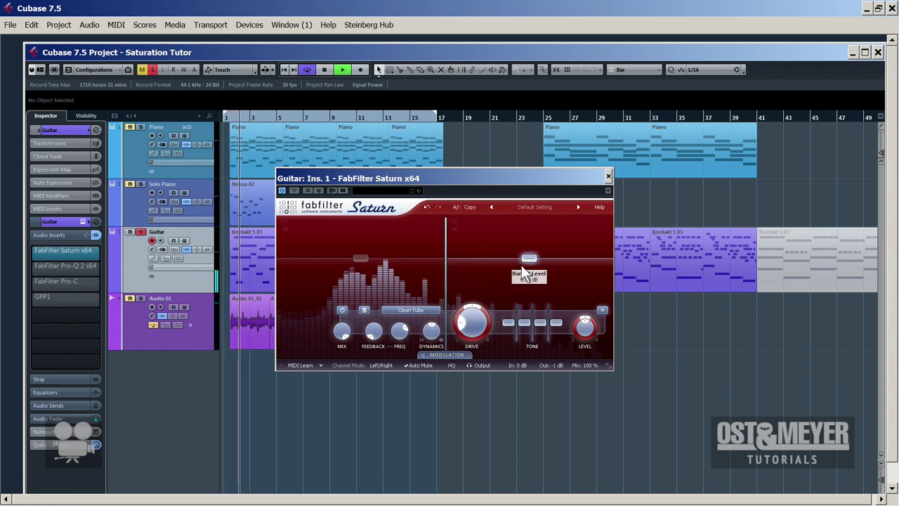
mouse_move(447, 281)
drag(448, 280, 458, 280)
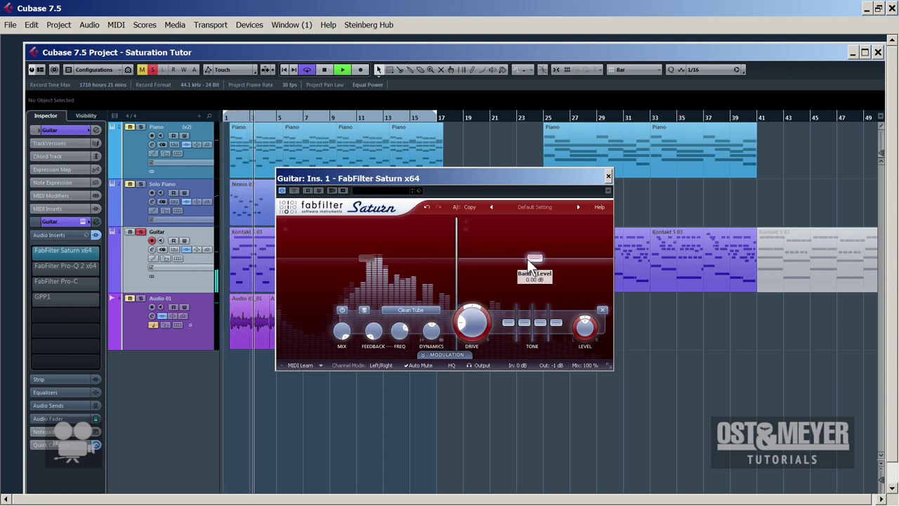
drag(531, 261, 528, 256)
mouse_move(457, 278)
mouse_down()
mouse_move(438, 277)
mouse_move(448, 281)
mouse_up()
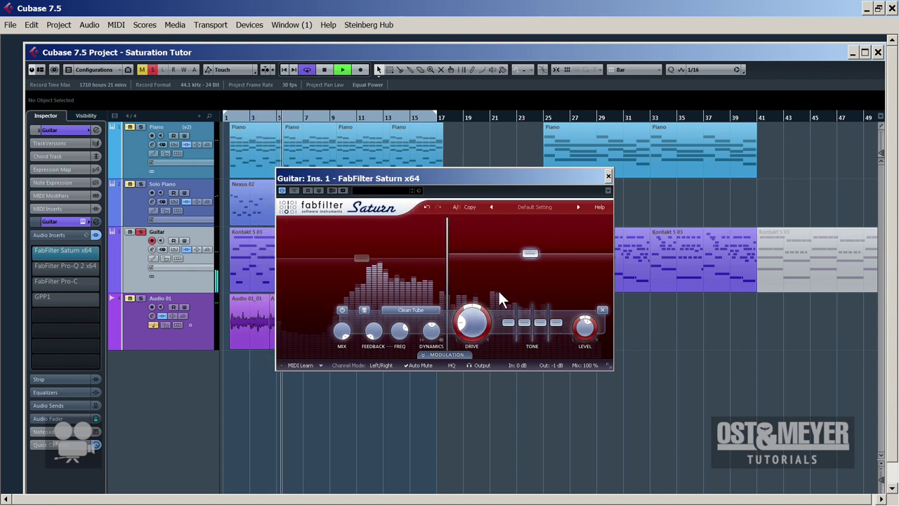
drag(529, 254, 528, 255)
drag(447, 278, 444, 279)
key(space)
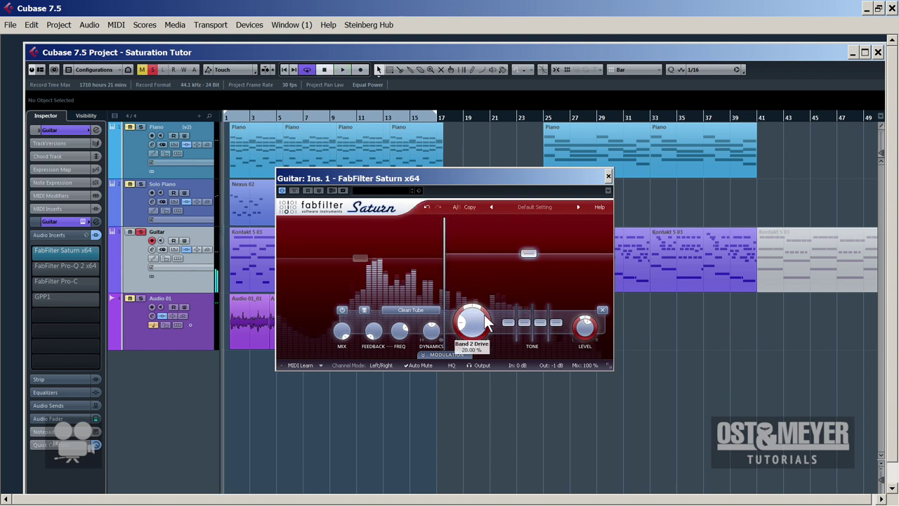
Raise the upper band's drive to about 34.41% and increase the lower band's drive as well.
mouse_move(485, 317)
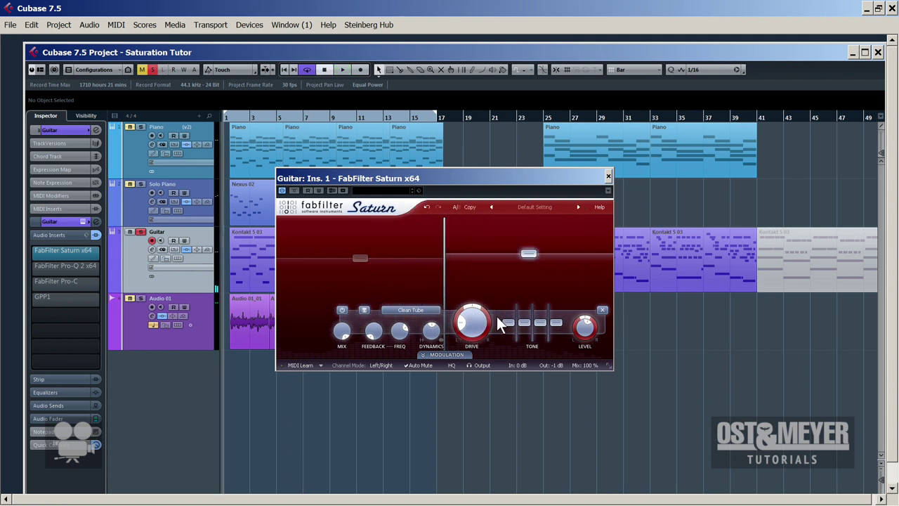
drag(468, 336, 475, 324)
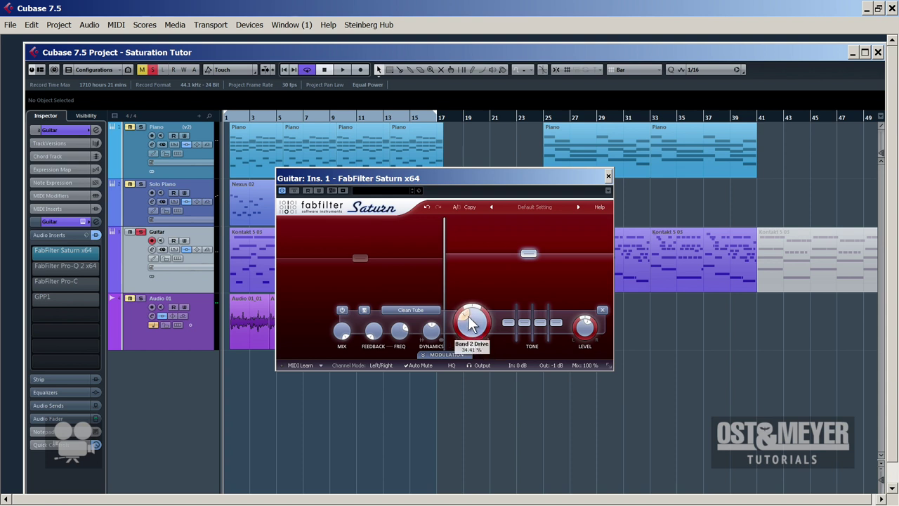
mouse_move(470, 325)
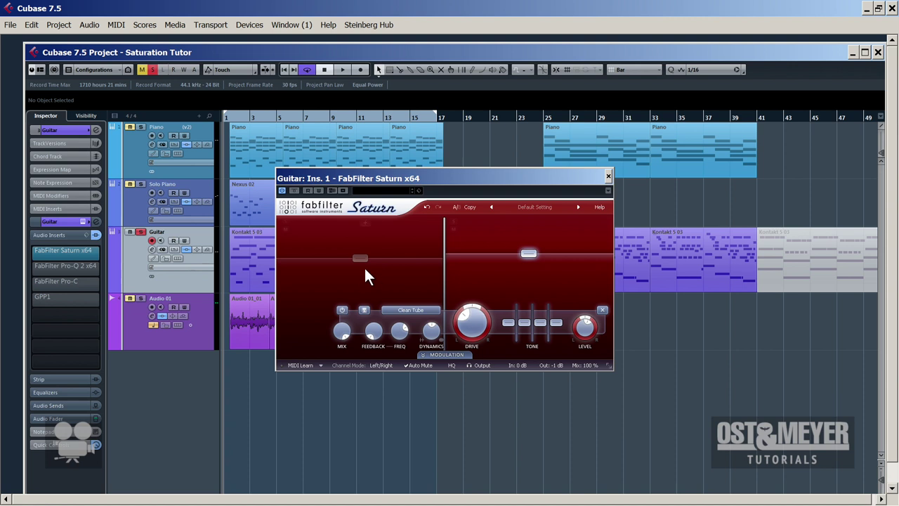
click(360, 259)
drag(422, 321, 426, 310)
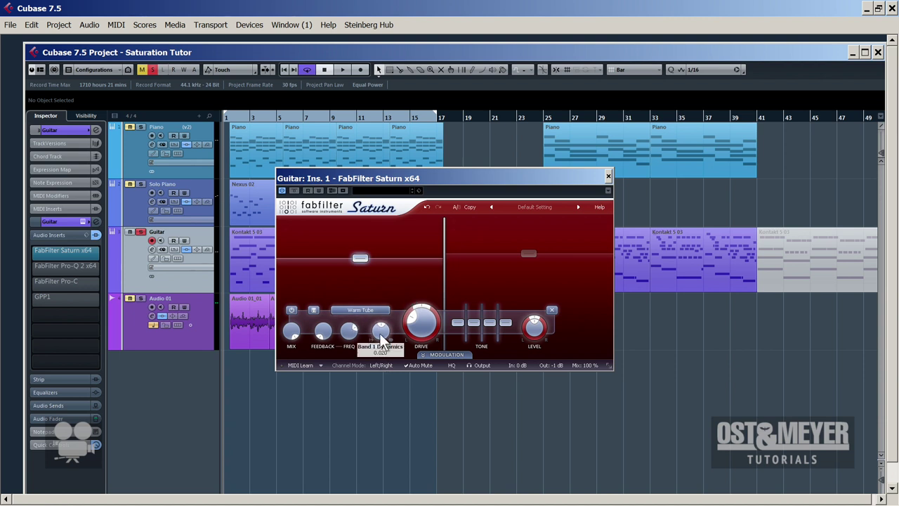
Increase the dynamics amount of the lower band and of the upper band.
drag(395, 329, 387, 336)
click(528, 253)
drag(434, 342, 439, 330)
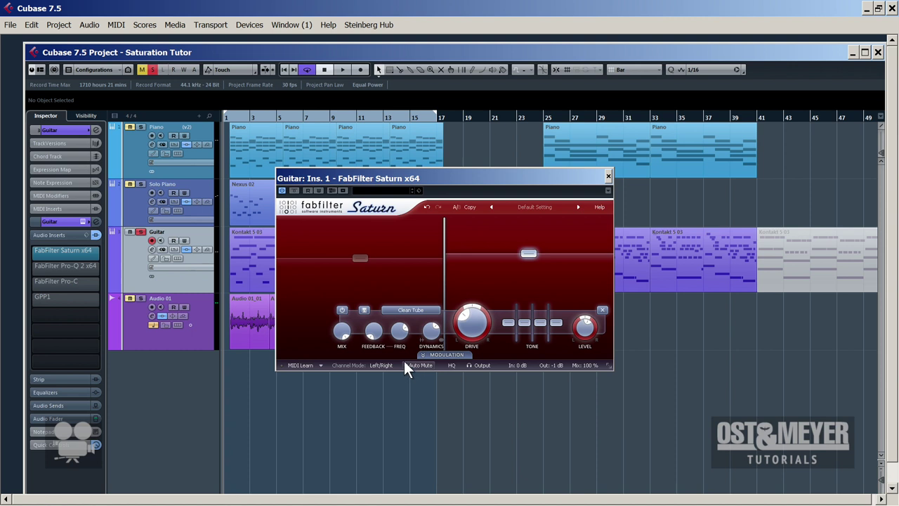
mouse_move(433, 333)
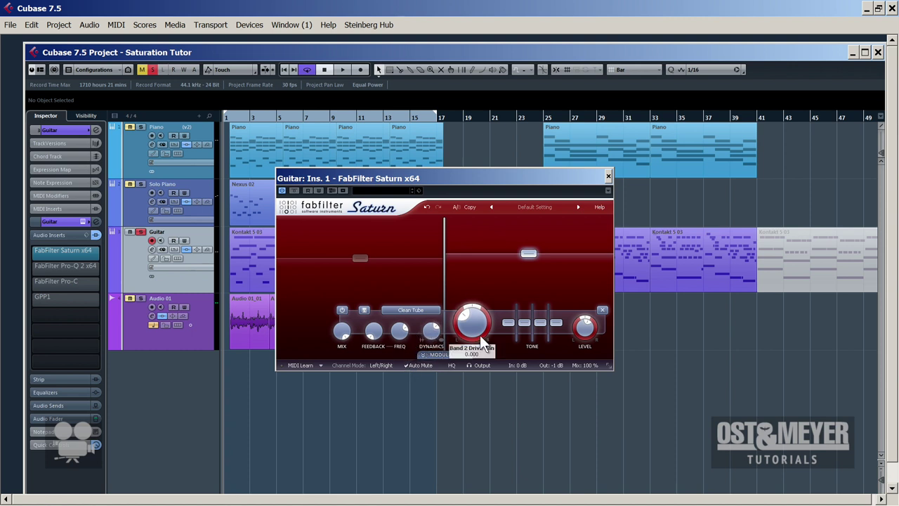
Play the guitar briefly from about bar 11 to hear the two-band saturation.
click(368, 119)
key(space)
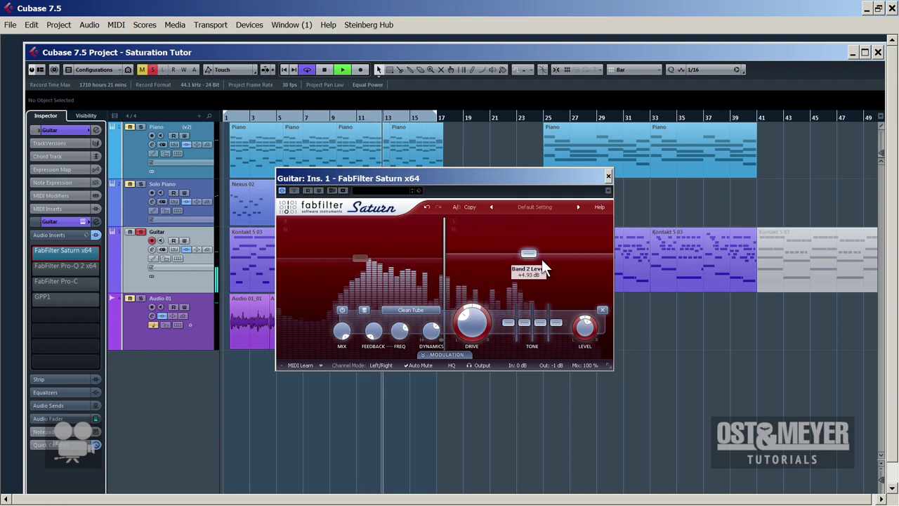
key(space)
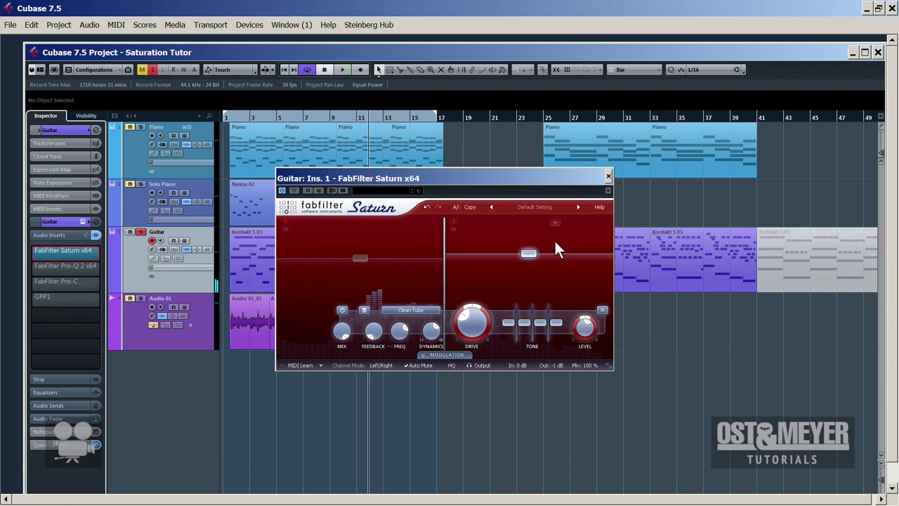
Add a third band for the highest frequencies, then adjust its level and shift the lower crossover slightly down while playing.
click(570, 219)
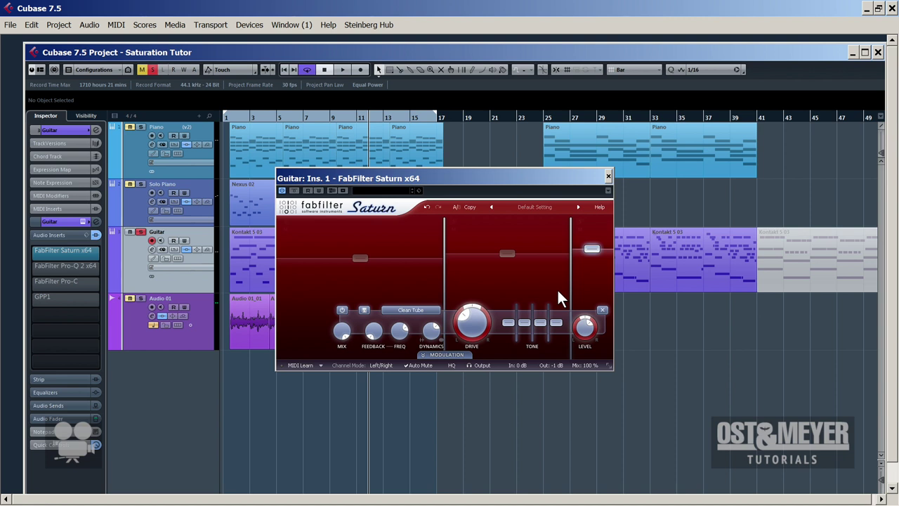
key(space)
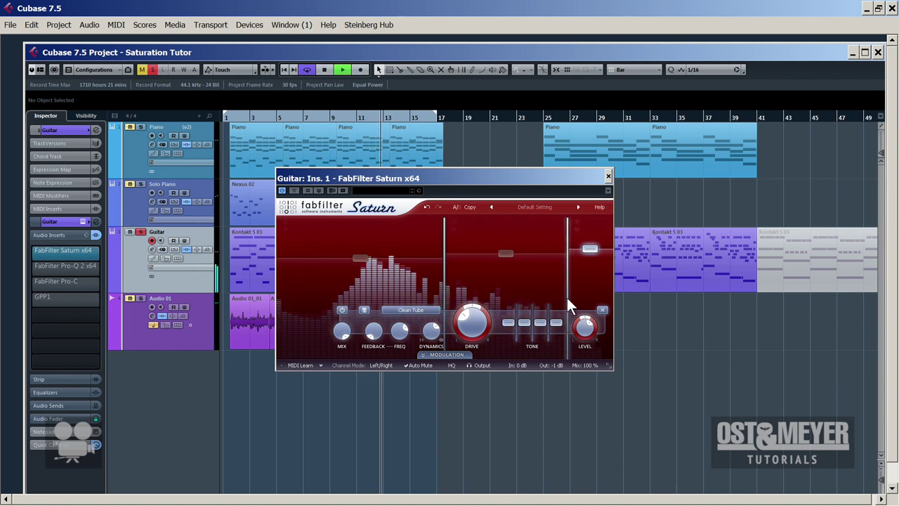
mouse_move(590, 246)
mouse_move(589, 247)
mouse_down()
mouse_move(593, 234)
mouse_move(590, 249)
mouse_up()
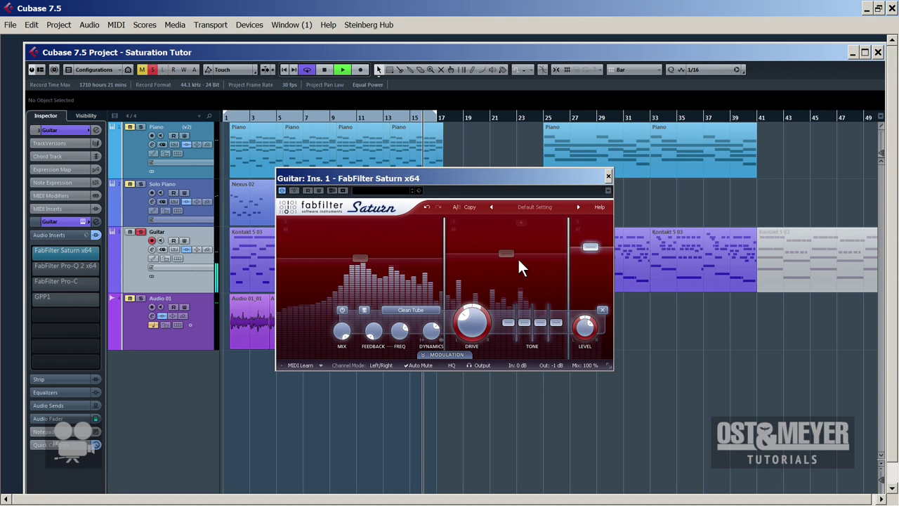
mouse_move(443, 272)
drag(442, 270, 439, 271)
Select all events of the first section, up to about bar 17, and stop playback.
drag(262, 119, 194, 160)
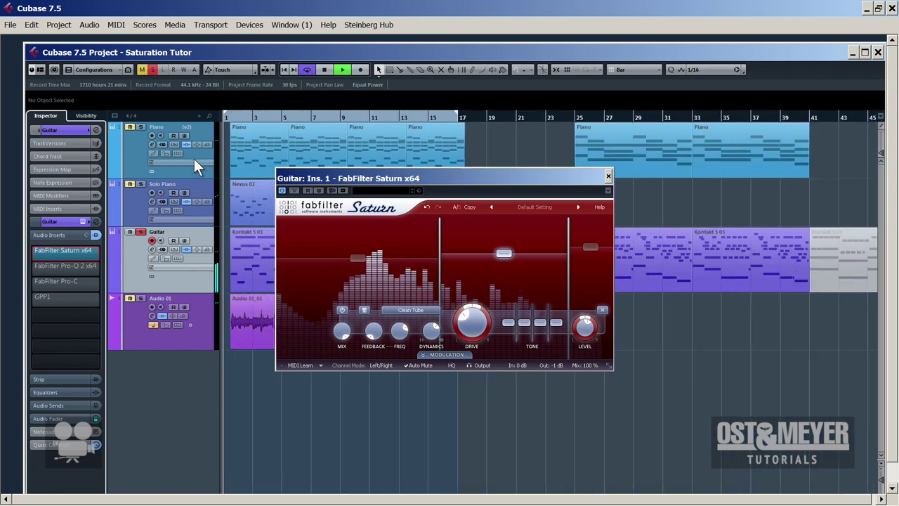
drag(472, 433, 247, 146)
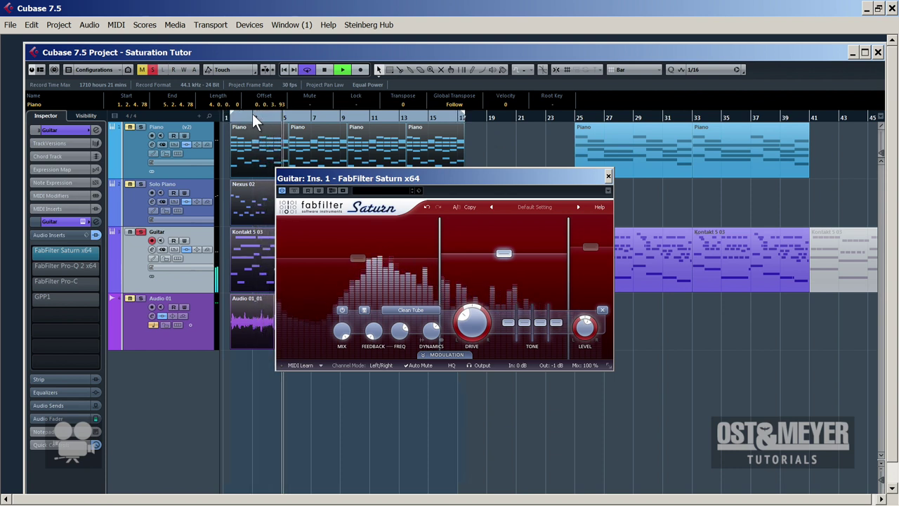
mouse_move(321, 232)
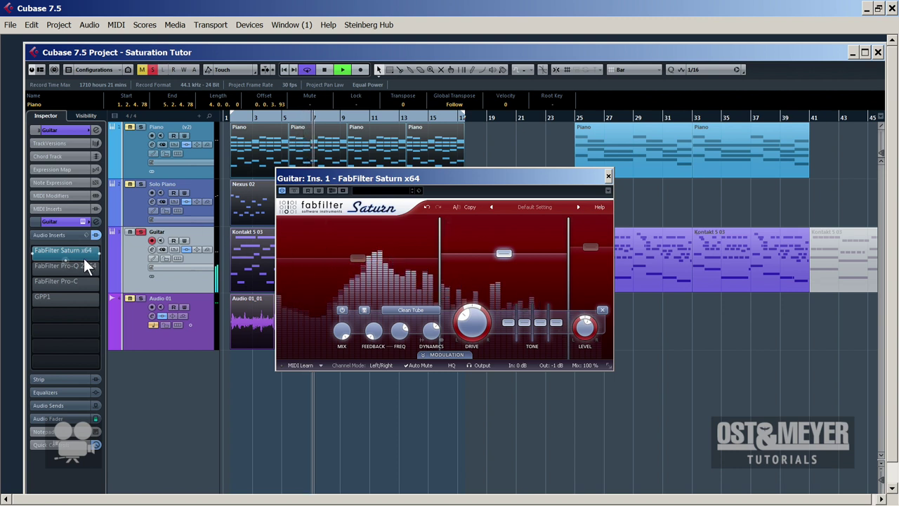
key(space)
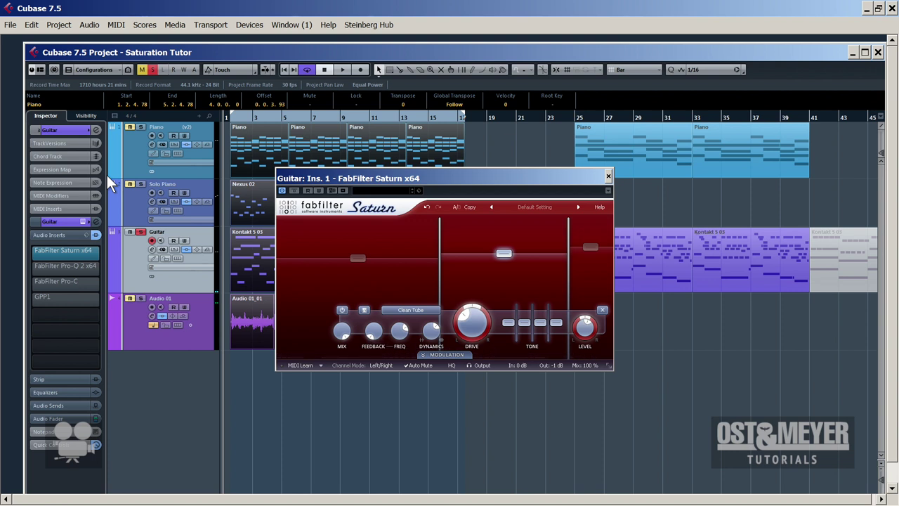
Play from the start of the section while toggling the insert bypass to compare the three-band saturation with the dry guitar.
key(space)
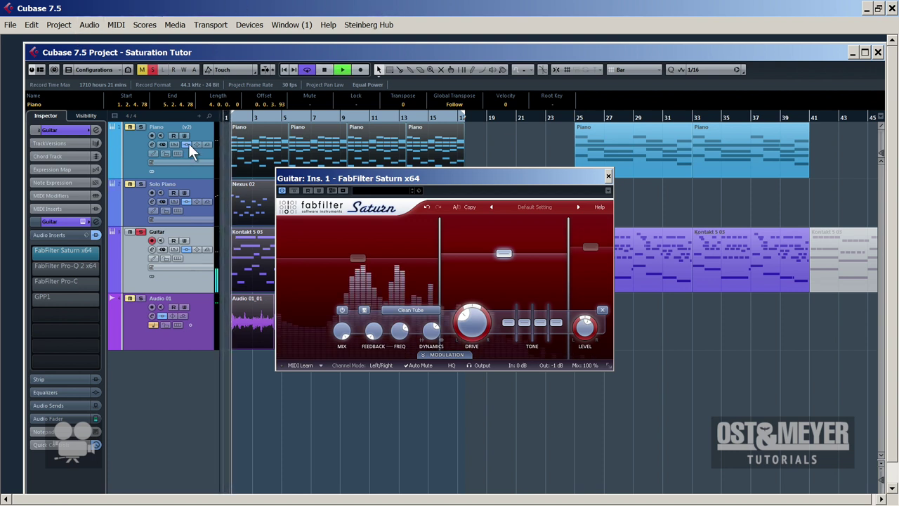
click(294, 189)
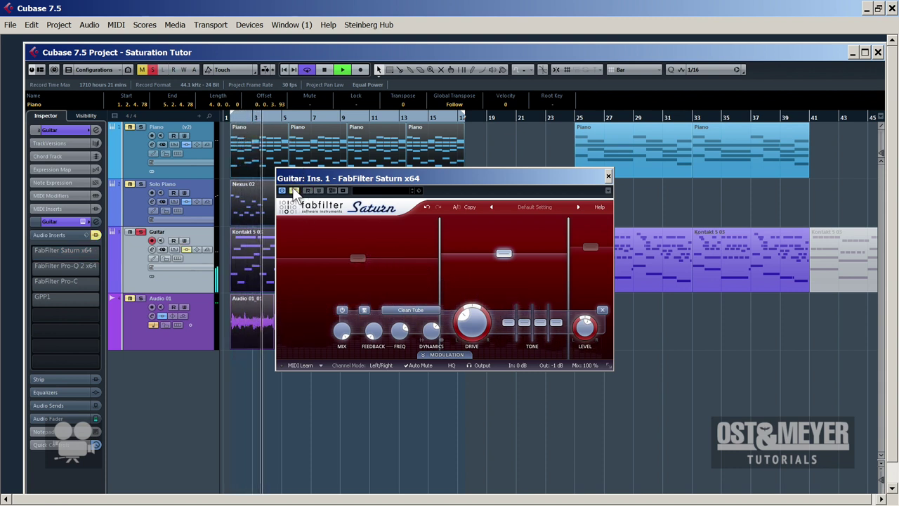
click(294, 190)
click(294, 190)
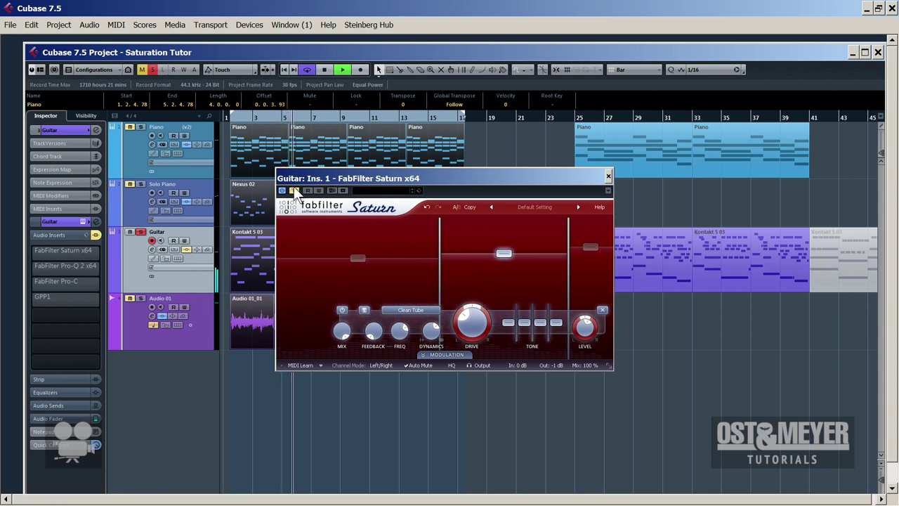
click(294, 190)
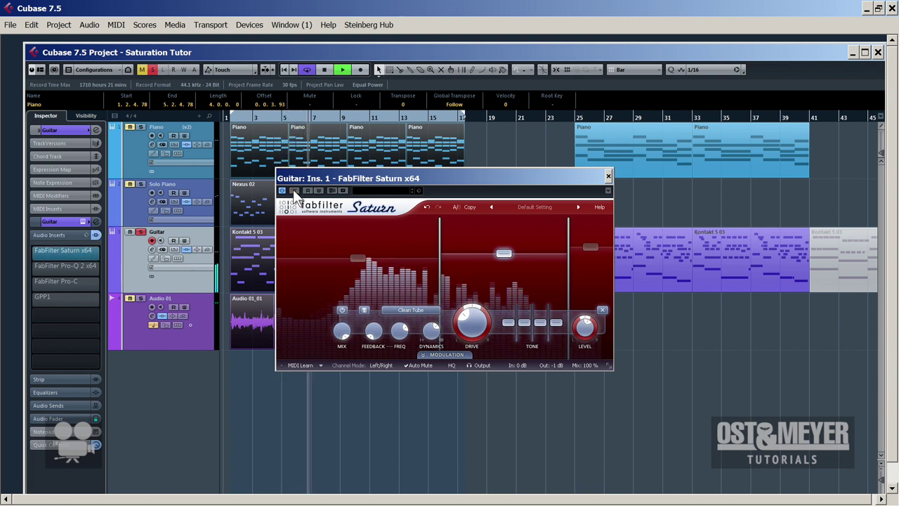
click(294, 190)
click(294, 191)
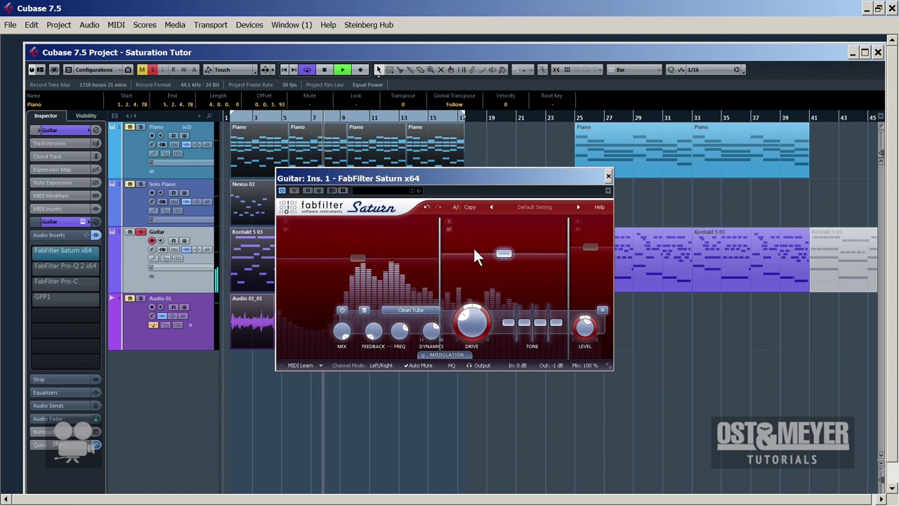
Raise the middle band's level slightly, stop playback and close the Saturn editor.
mouse_move(495, 257)
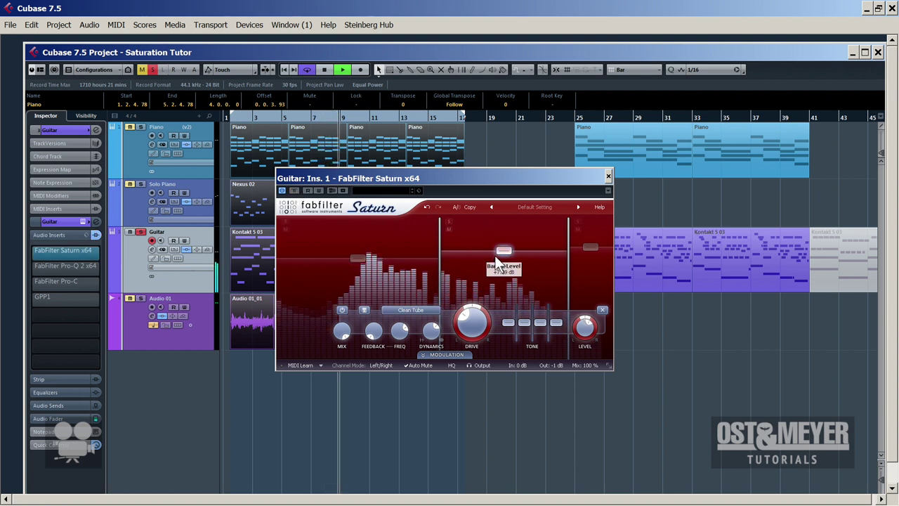
key(space)
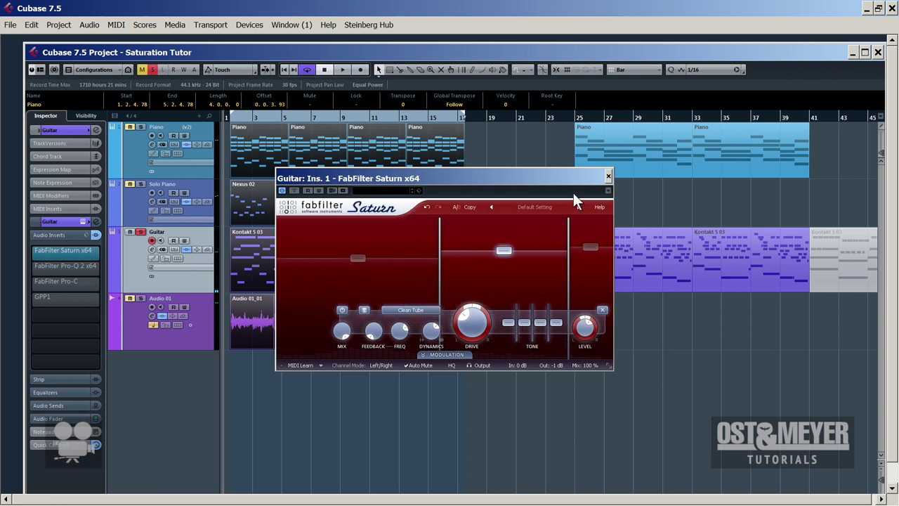
click(608, 177)
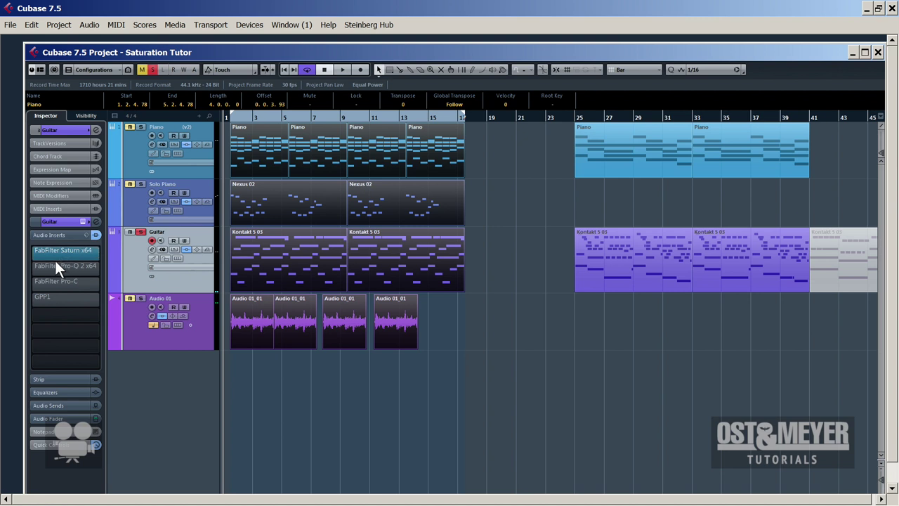
Activate the FabFilter Pro-Q 2 x64 insert on the Guitar track, open it and move its low-cut point slightly.
drag(34, 269, 62, 275)
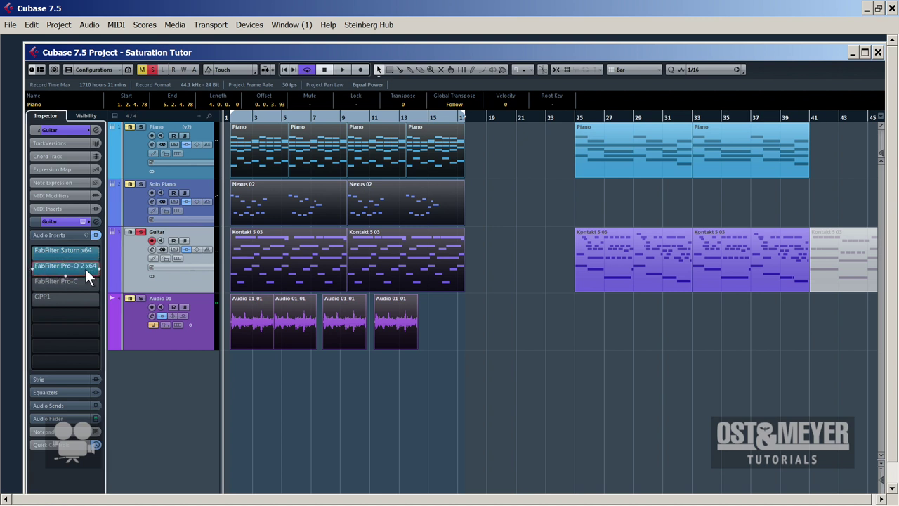
click(85, 268)
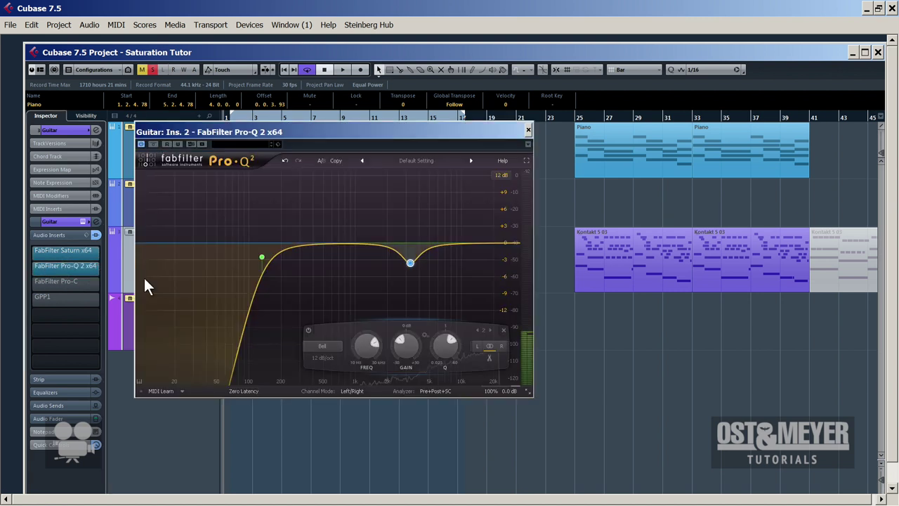
click(261, 259)
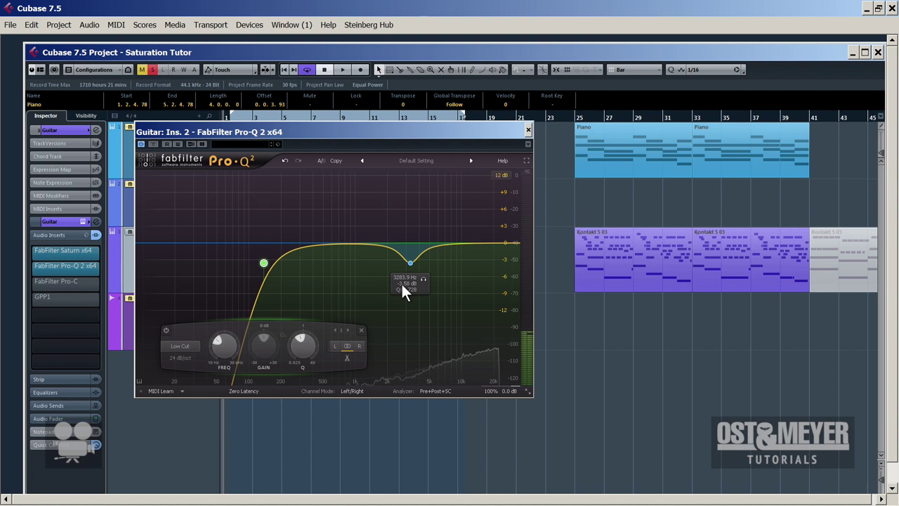
During playback, reduce the bell cut near 3.2 kHz to about -2.5 dB and set its Q to about 2.6.
key(space)
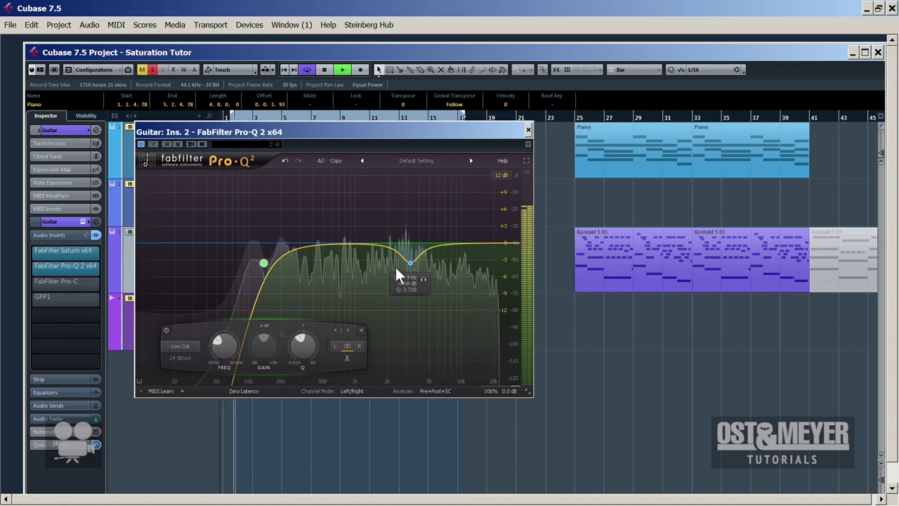
click(410, 263)
mouse_move(411, 263)
mouse_down()
mouse_move(411, 189)
mouse_move(410, 258)
mouse_up()
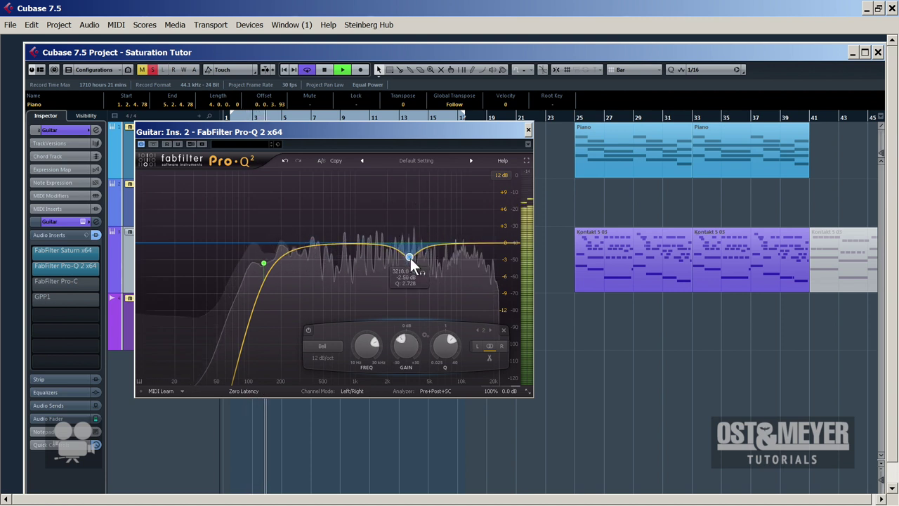
drag(447, 343, 454, 346)
key(space)
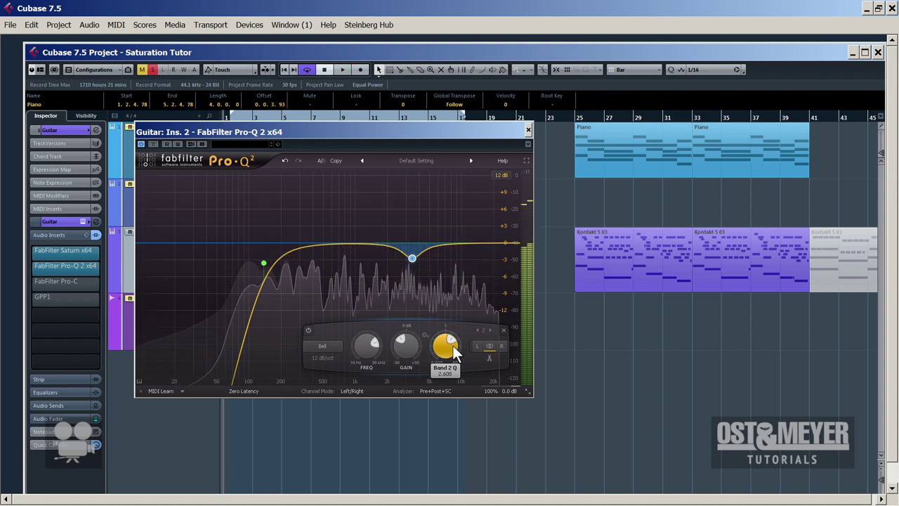
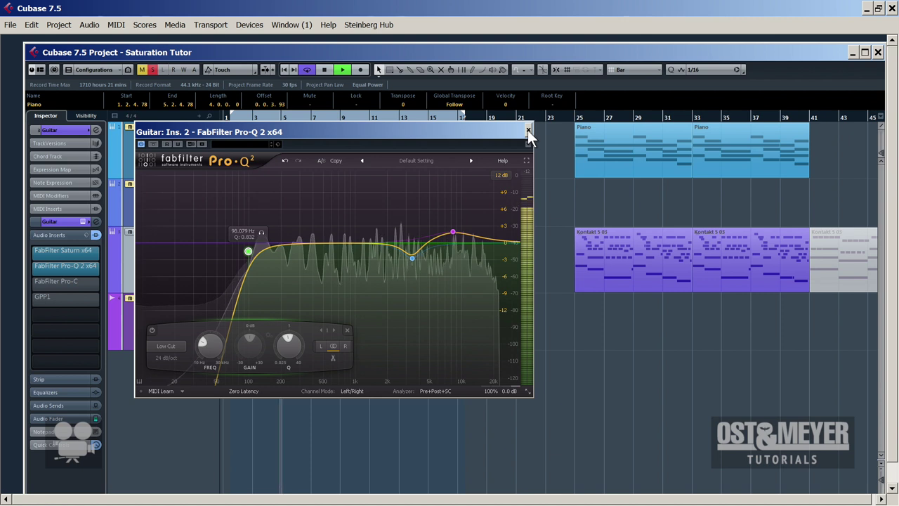
Close the Pro-Q 2 editor, stop playback, and activate and open the FabFilter Pro-C insert on the Guitar track.
click(528, 131)
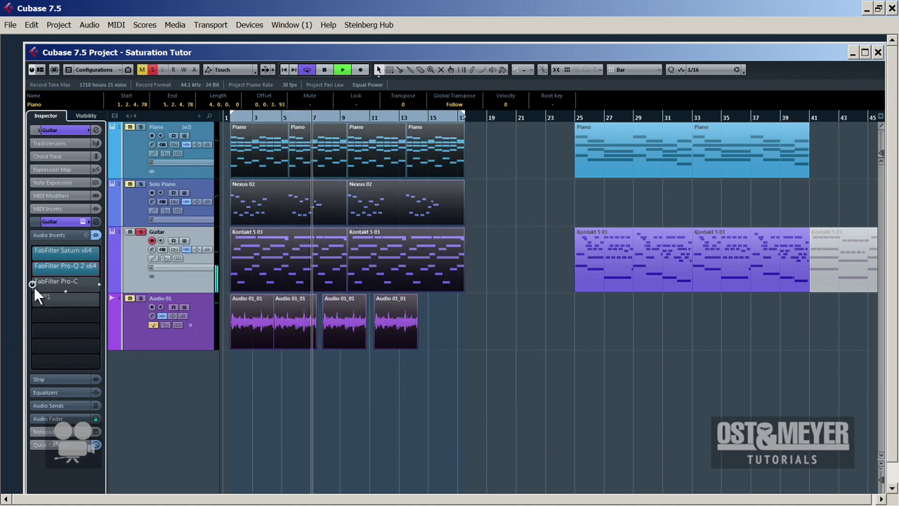
key(space)
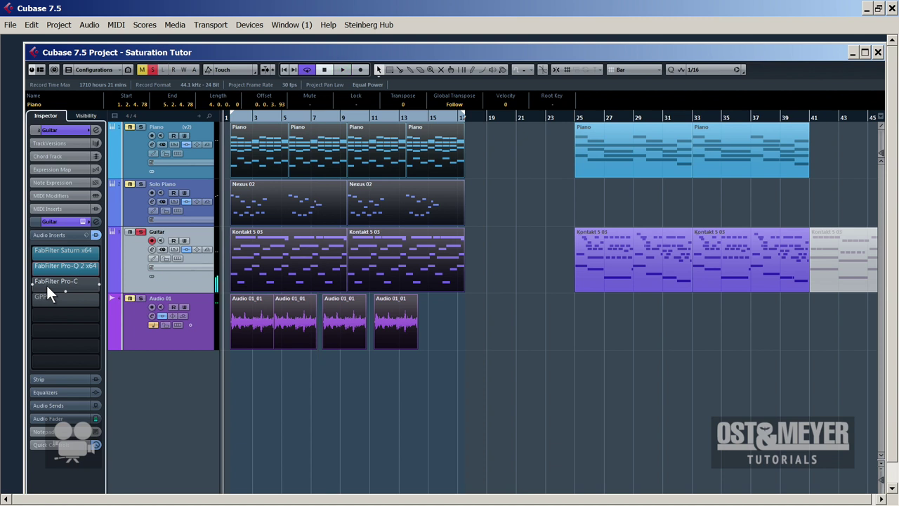
click(33, 284)
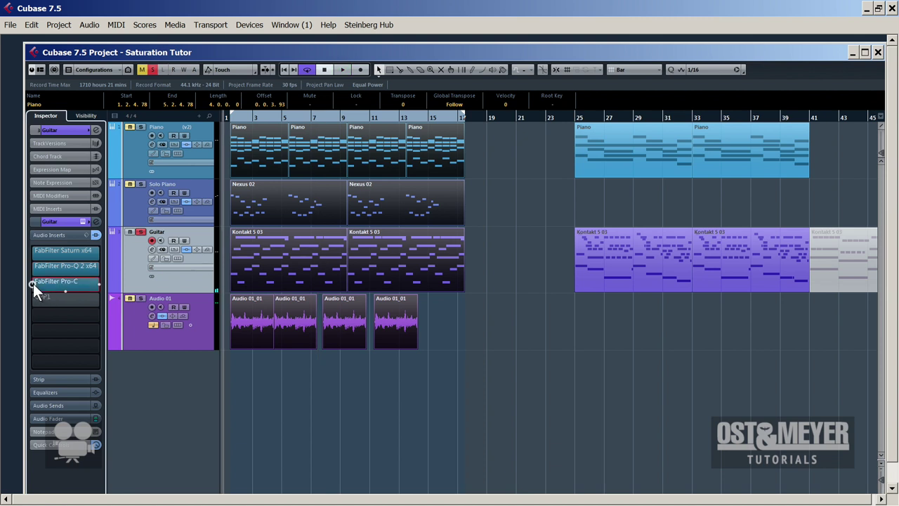
click(65, 283)
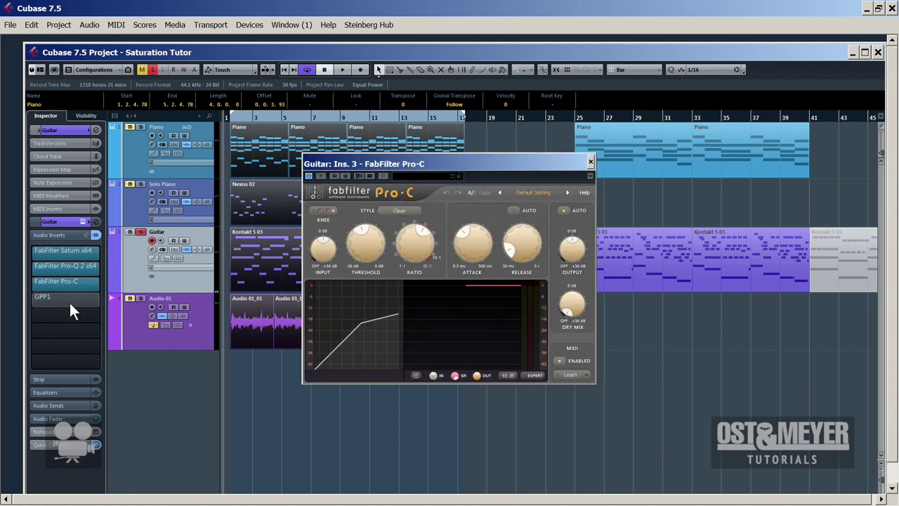
Play the guitar while toggling the Pro-C bypass to compare the sound with and without compression.
key(space)
click(323, 176)
click(325, 175)
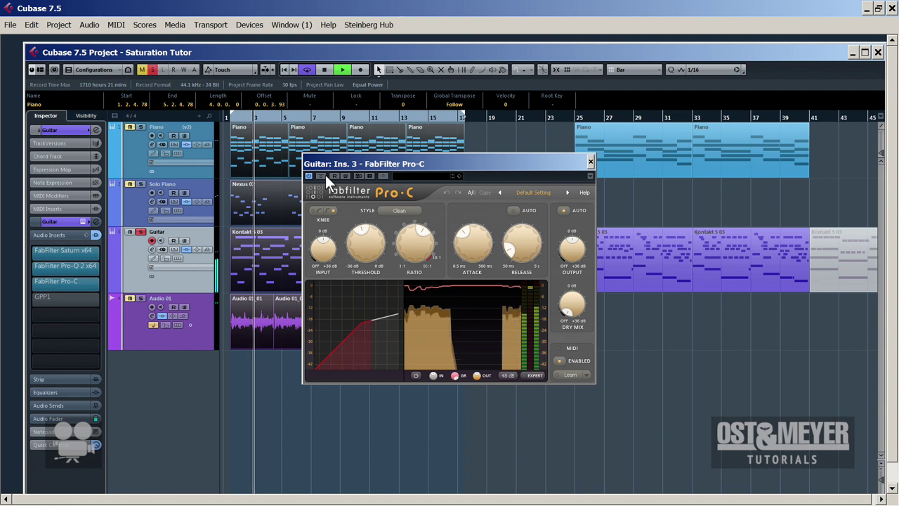
key(space)
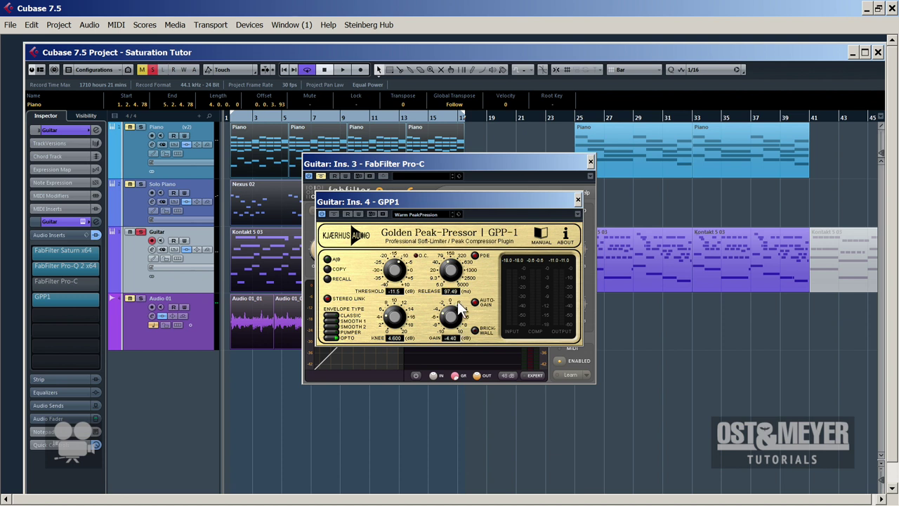
Switch from Pro-C to GPP1 as the only active compressor on the Guitar track and close the Pro-C editor.
click(335, 212)
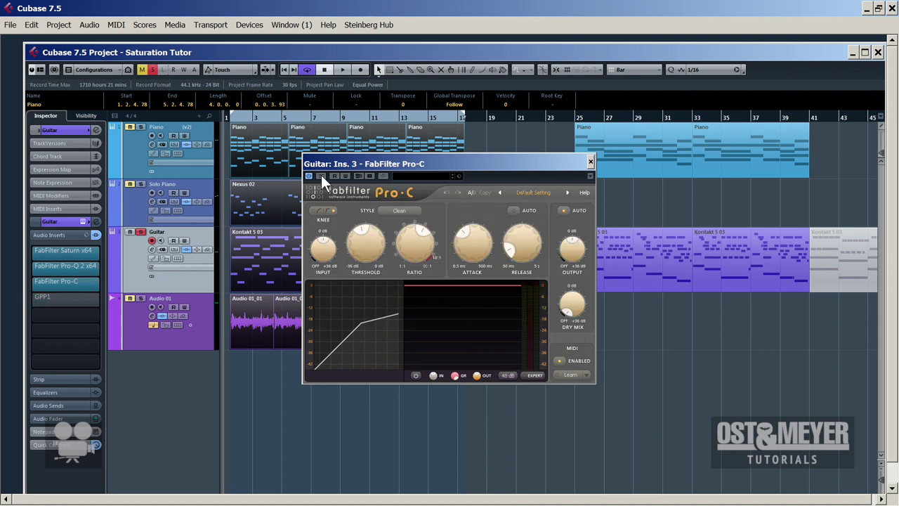
click(321, 176)
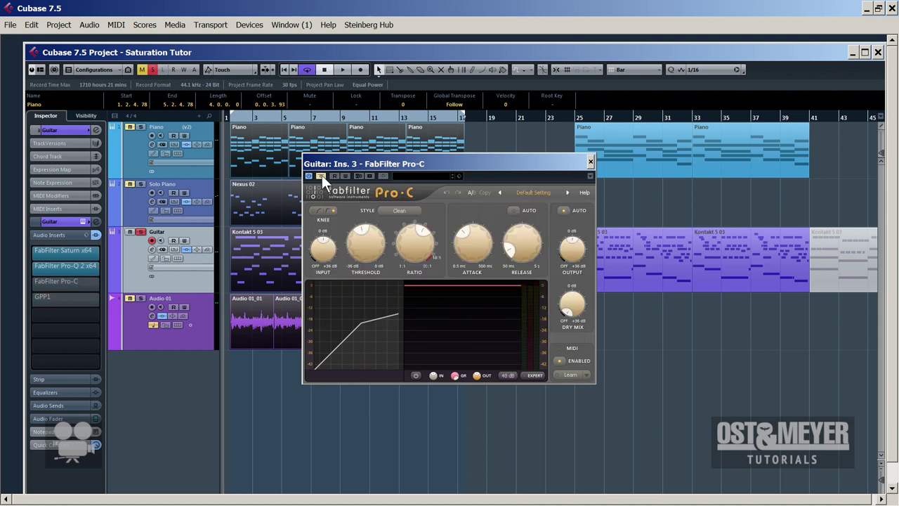
click(590, 161)
click(335, 215)
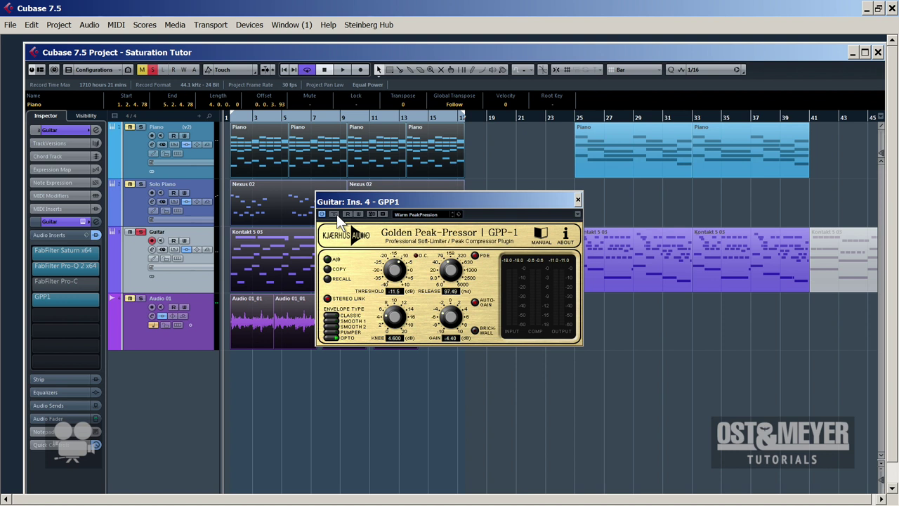
During playback, set the GPP1 threshold to -15.5 dB and its gain to -8.80 dB.
key(space)
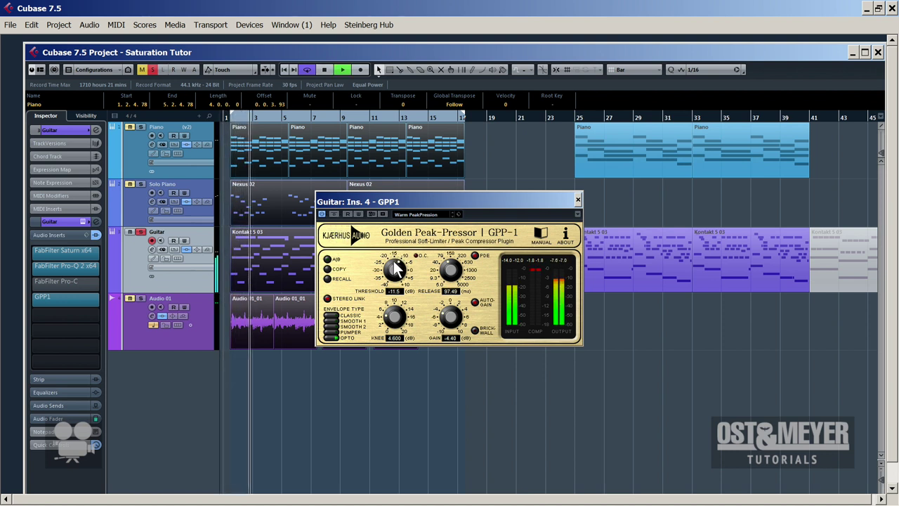
drag(397, 267, 397, 285)
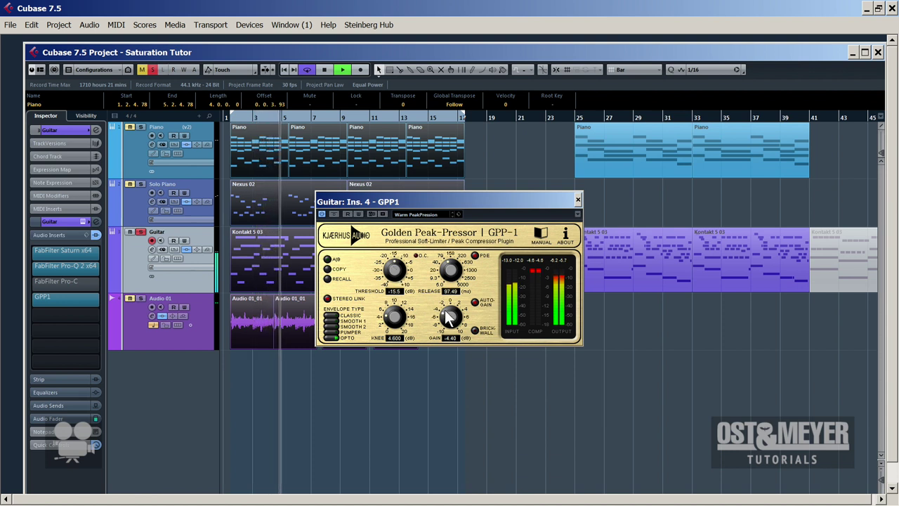
drag(450, 317, 451, 324)
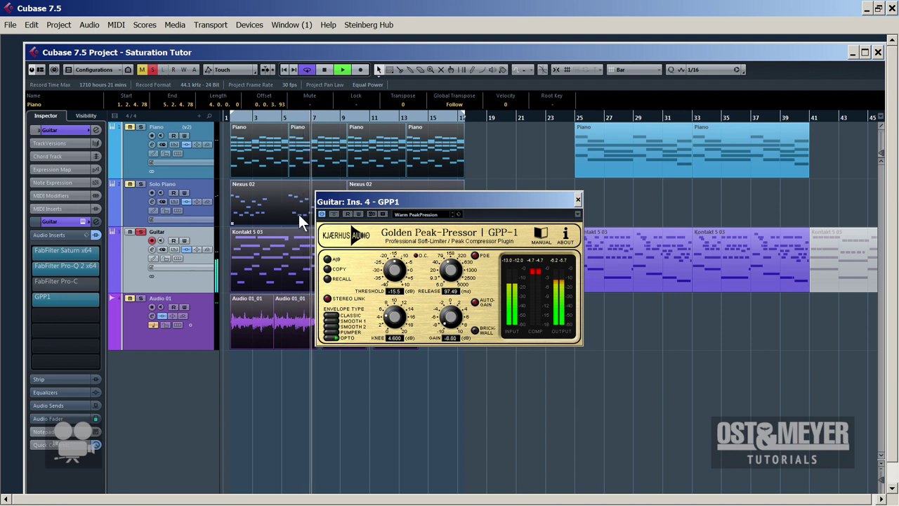
Alternate between the GPP1 and Pro-C inserts during playback to compare the two compressors on the guitar.
click(33, 297)
click(33, 281)
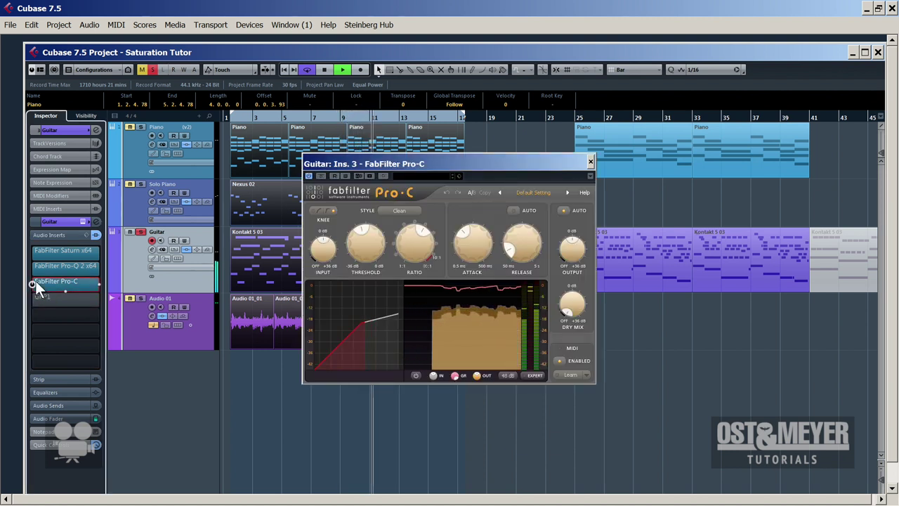
click(33, 282)
click(33, 297)
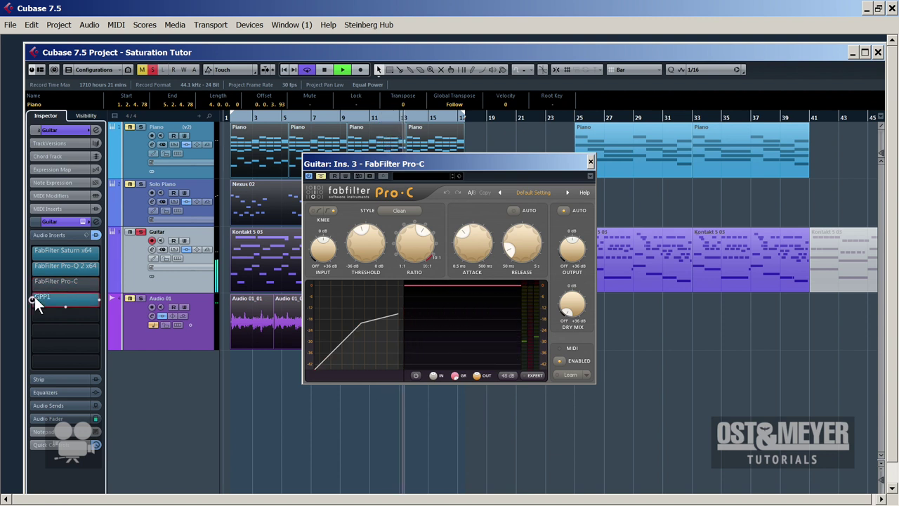
click(33, 297)
click(33, 282)
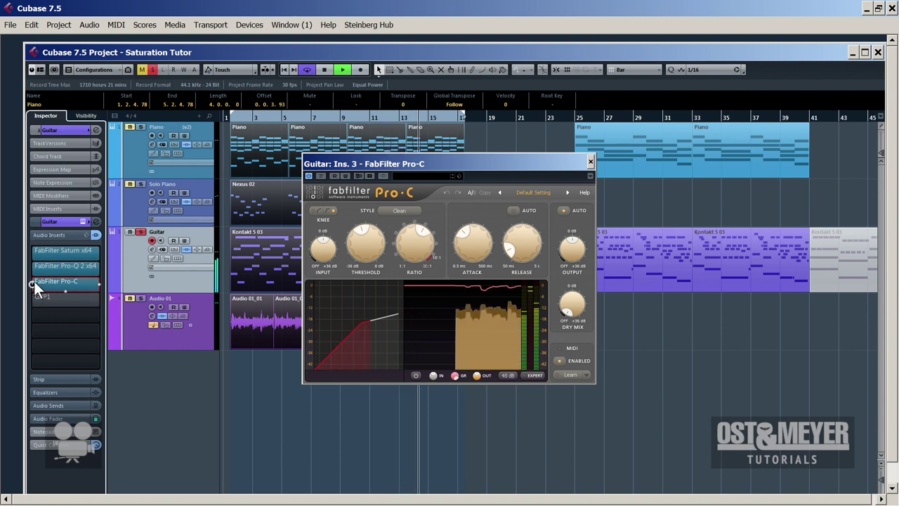
Lower the Pro-C threshold to about -23.1 dB, switch back to GPP1 as the active compressor and close the Pro-C editor.
mouse_move(359, 240)
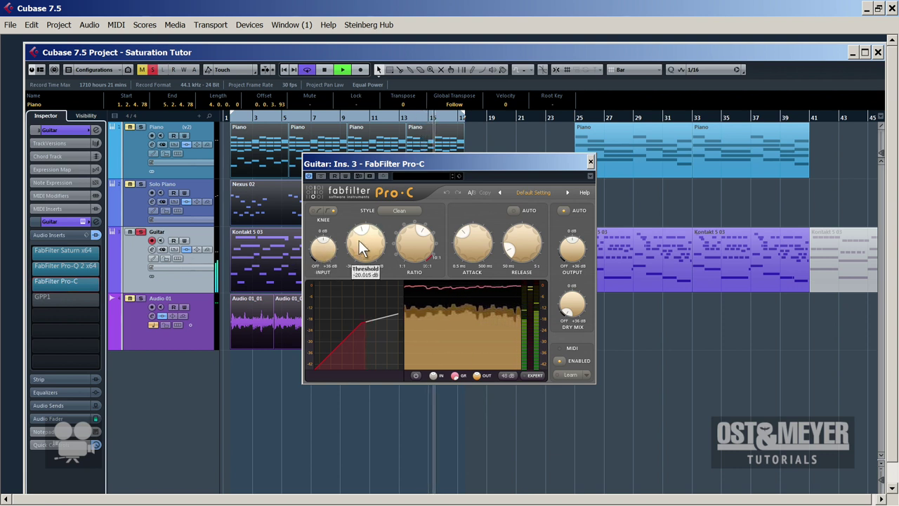
drag(359, 240, 347, 255)
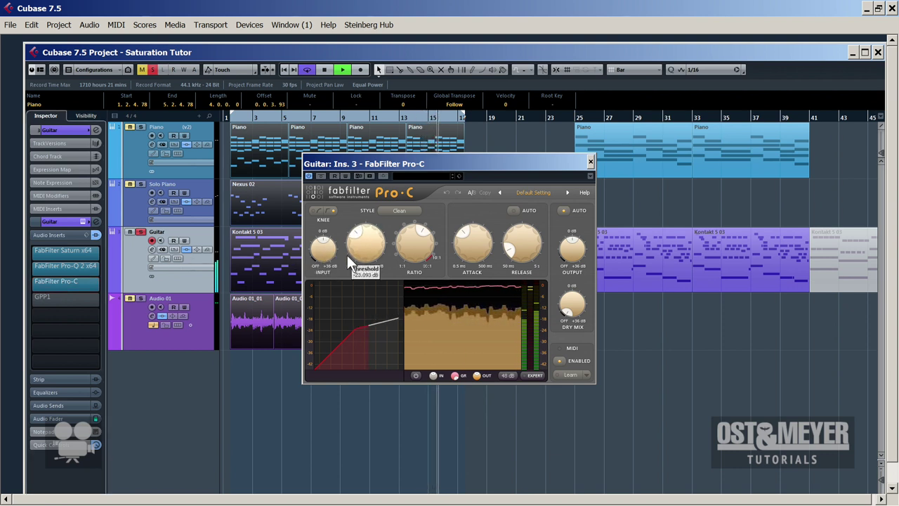
click(37, 284)
click(35, 296)
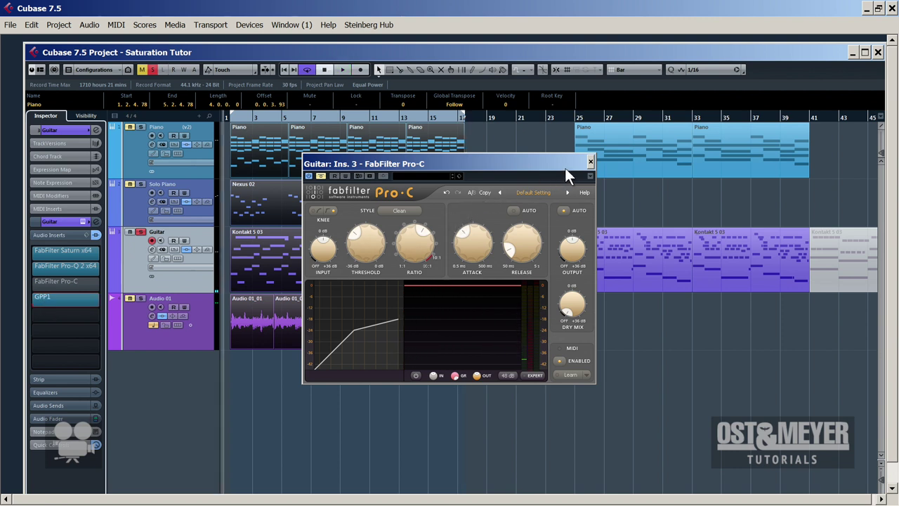
click(589, 163)
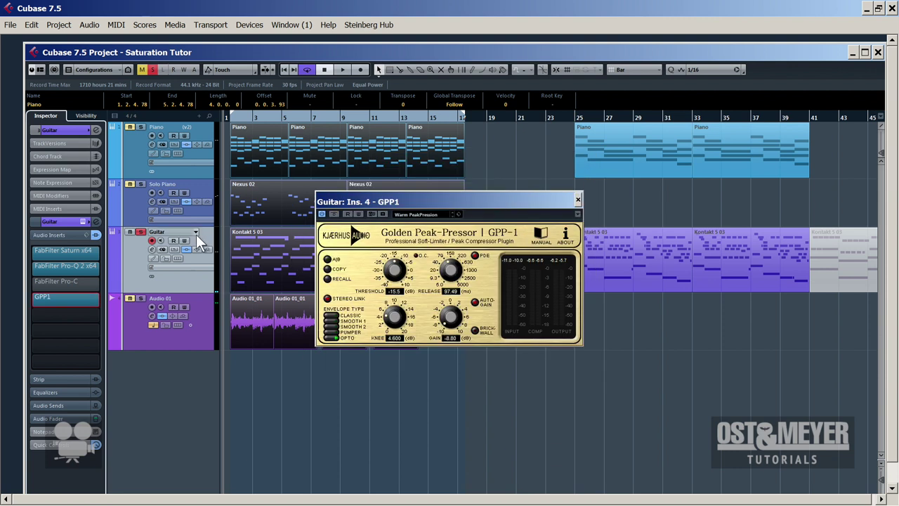
Unsolo the Guitar track, close the GPP1 editor, and select and solo the Piano track.
click(141, 231)
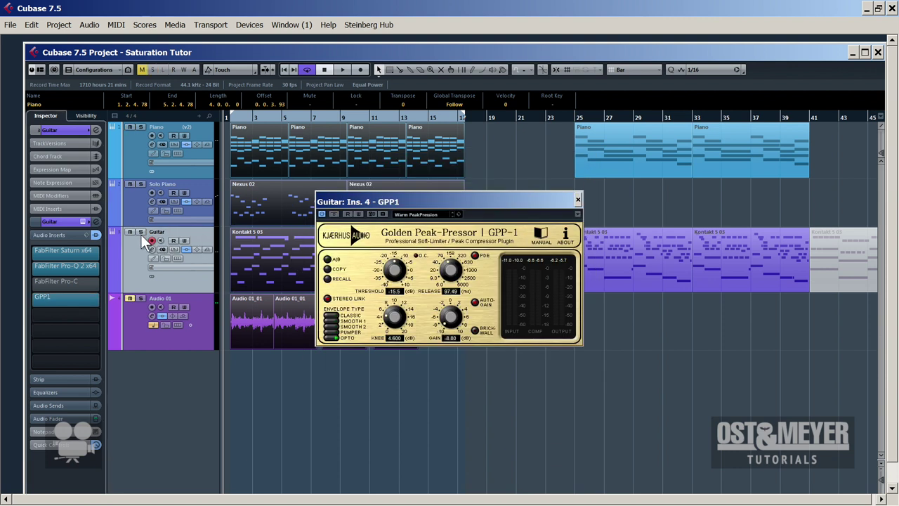
click(137, 159)
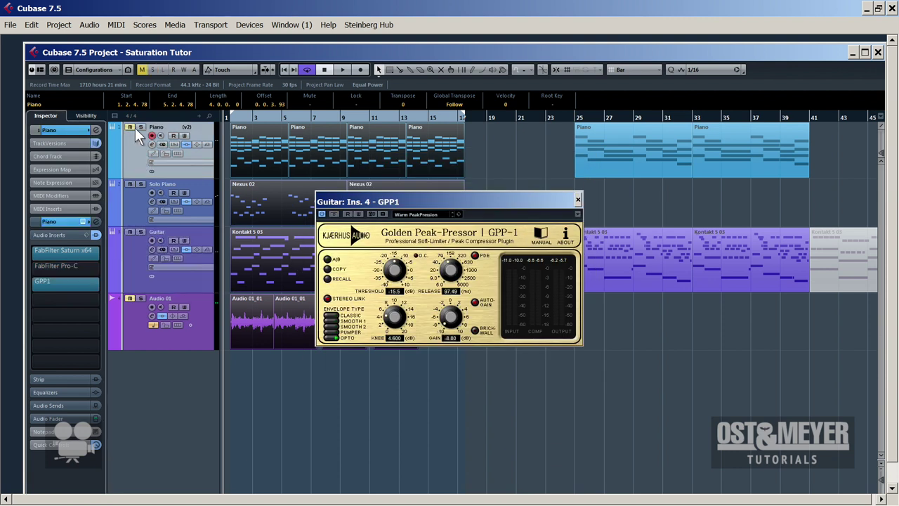
click(578, 200)
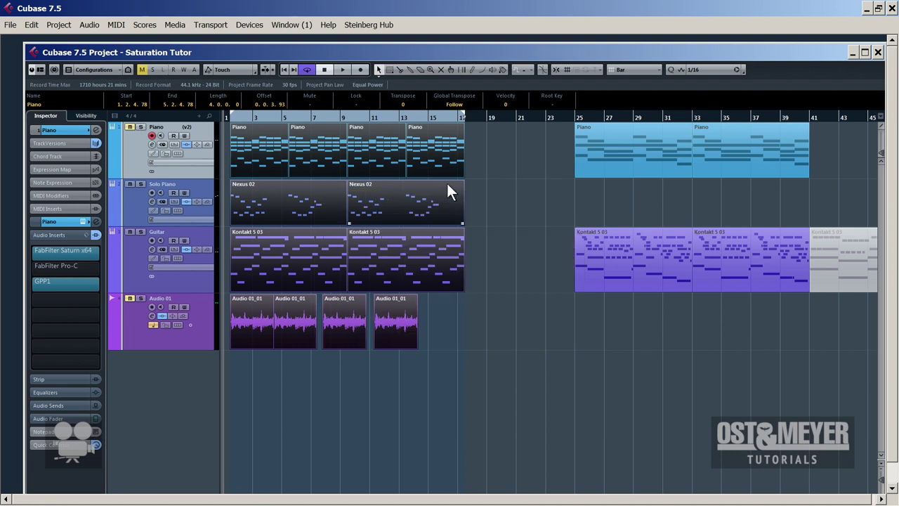
click(140, 127)
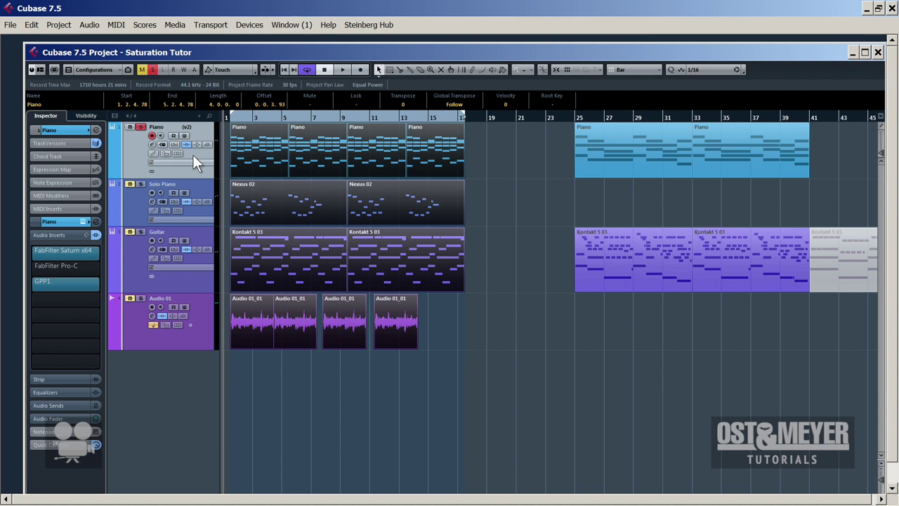
Play the soloed piano while toggling the bypass of all its inserts to compare the dry and processed sound.
key(space)
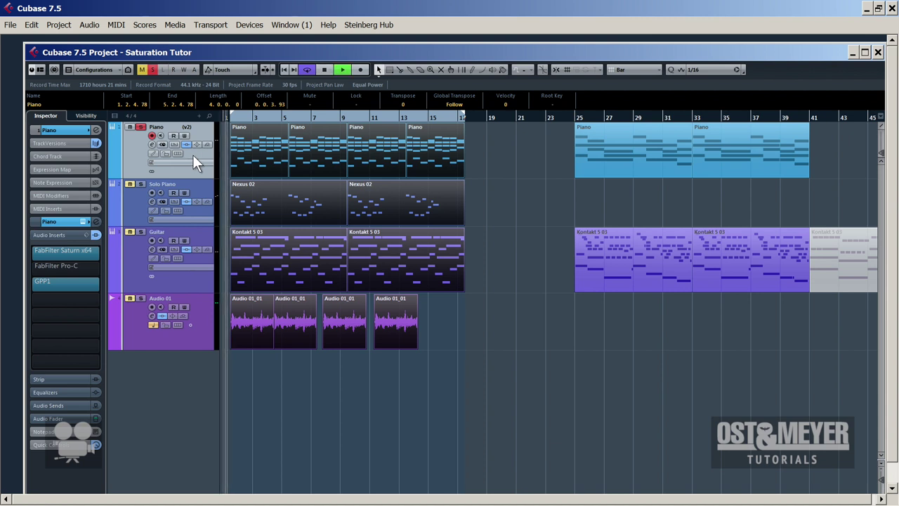
click(190, 143)
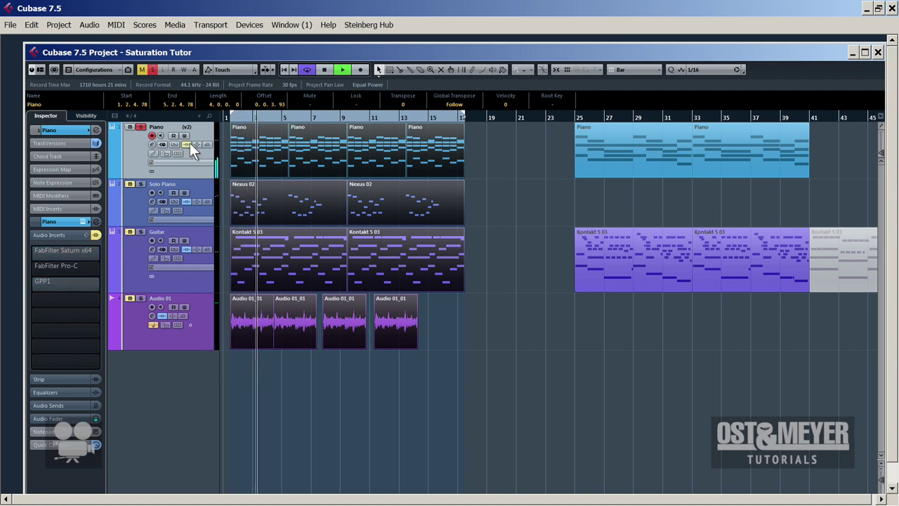
click(189, 144)
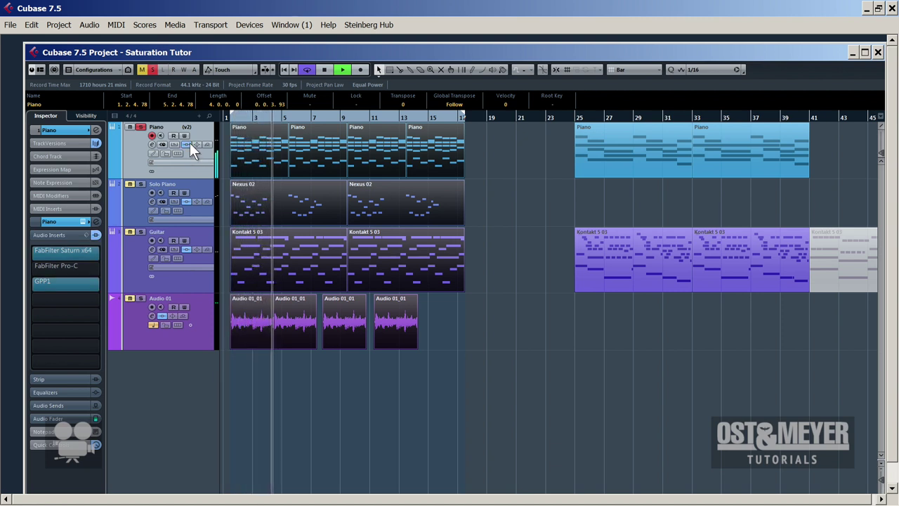
click(188, 143)
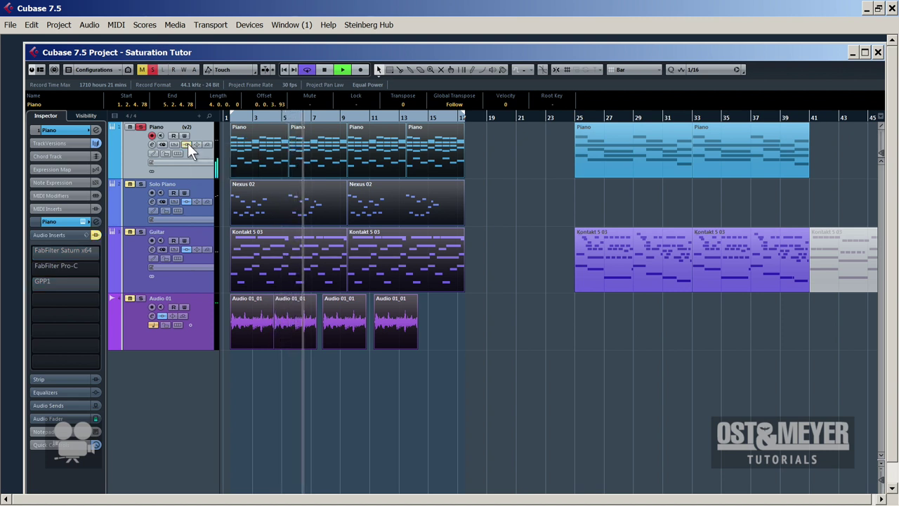
click(187, 143)
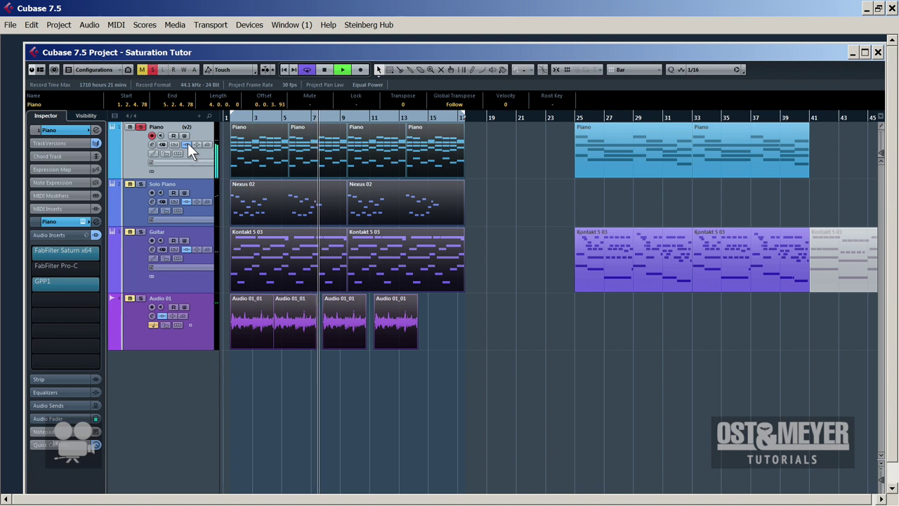
key(space)
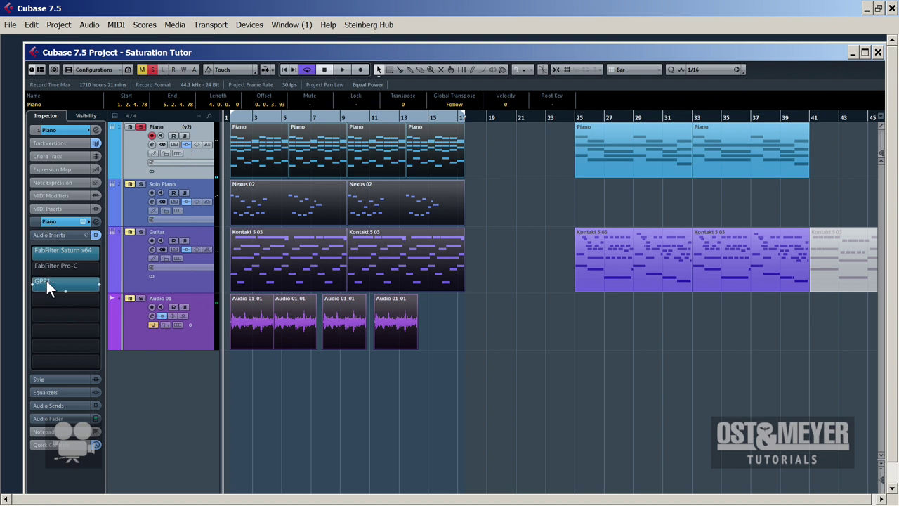
Open FabFilter Saturn on the Piano track and review its three bands, keeping the lowest band on Warm Tube.
drag(46, 281, 81, 254)
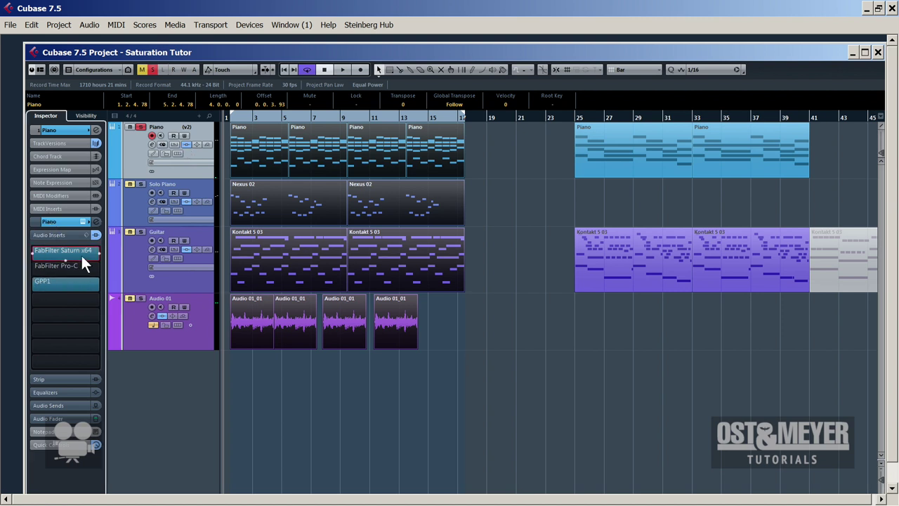
click(81, 254)
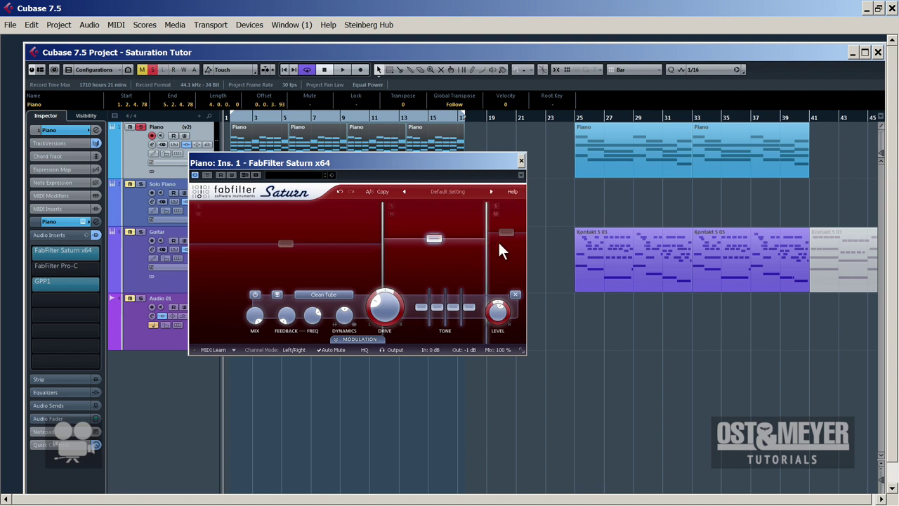
mouse_move(510, 236)
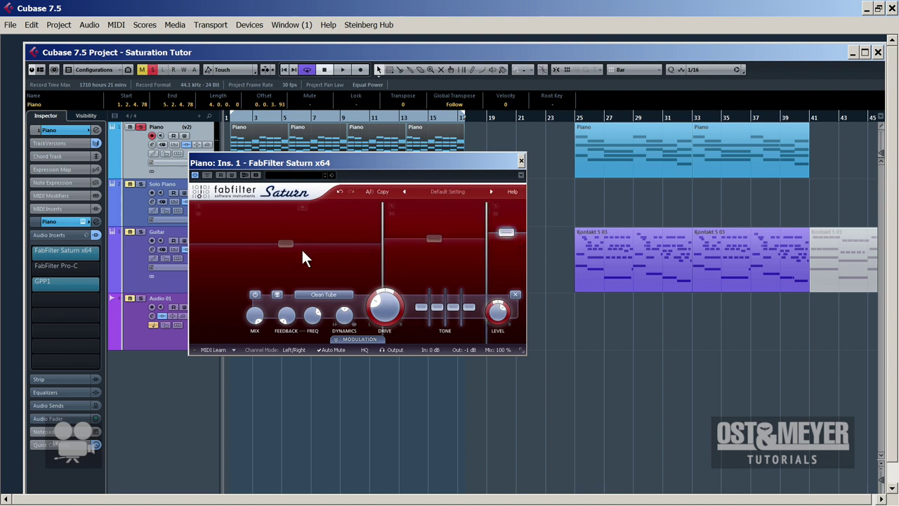
mouse_move(285, 250)
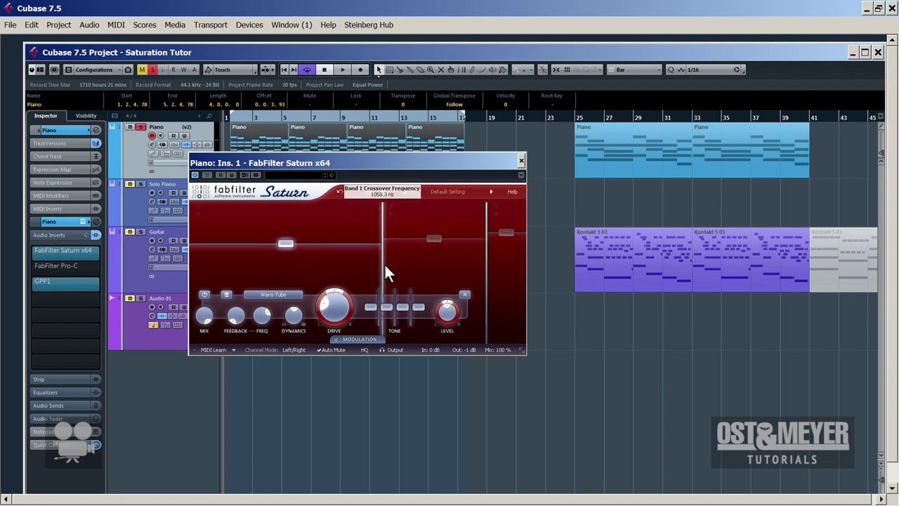
click(271, 297)
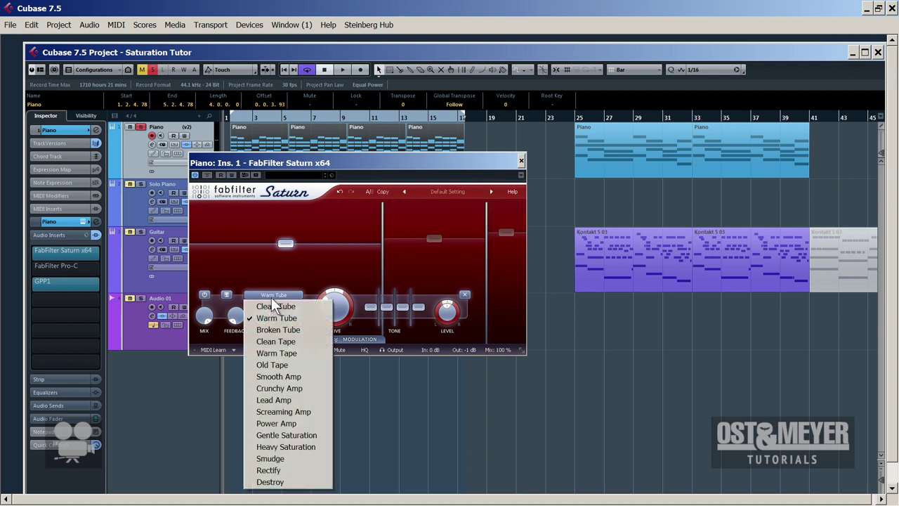
click(286, 318)
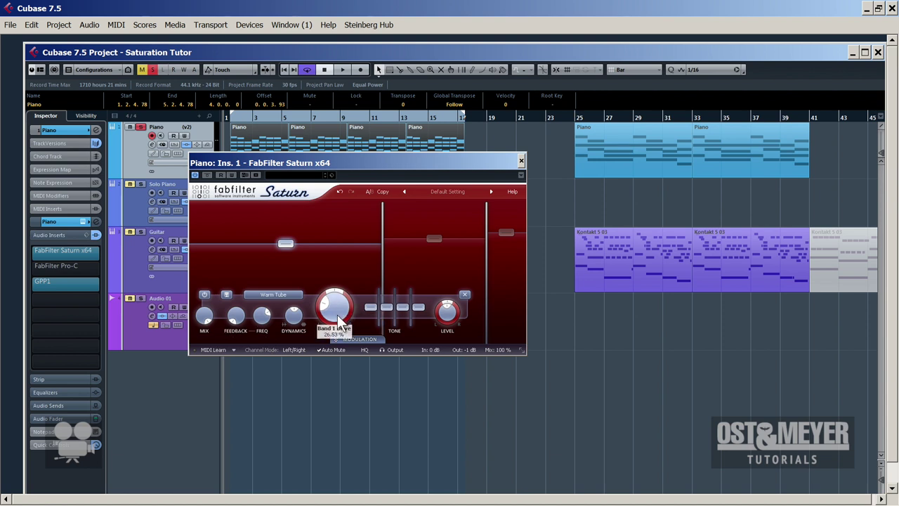
Select Saturn's middle band on the Piano track and set its saturation style to Warm Tube.
click(447, 232)
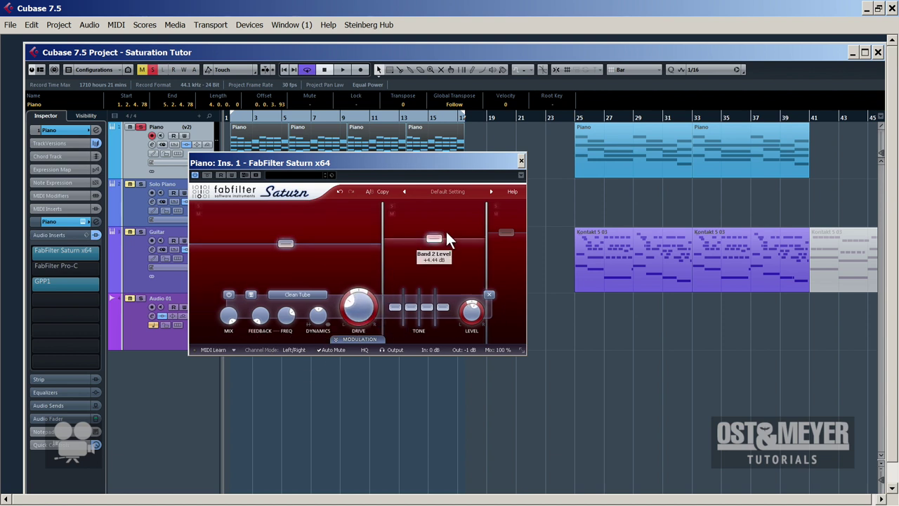
click(314, 297)
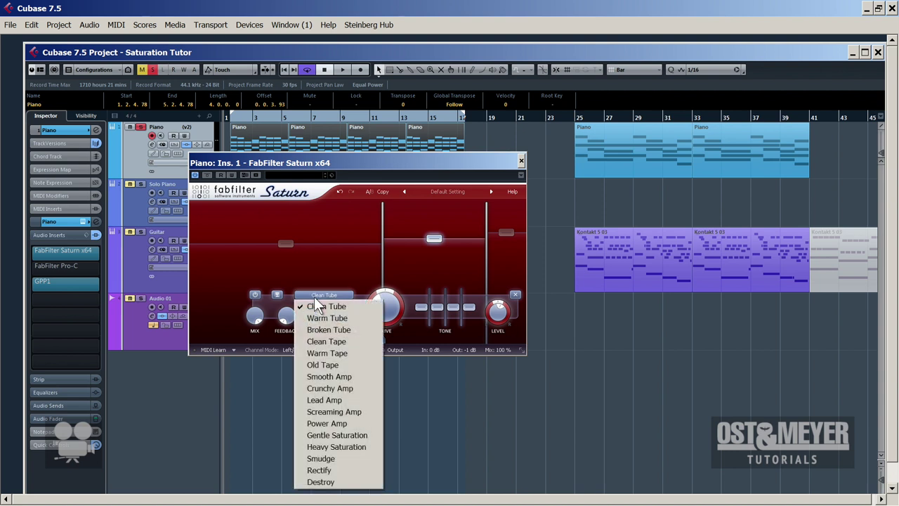
click(329, 309)
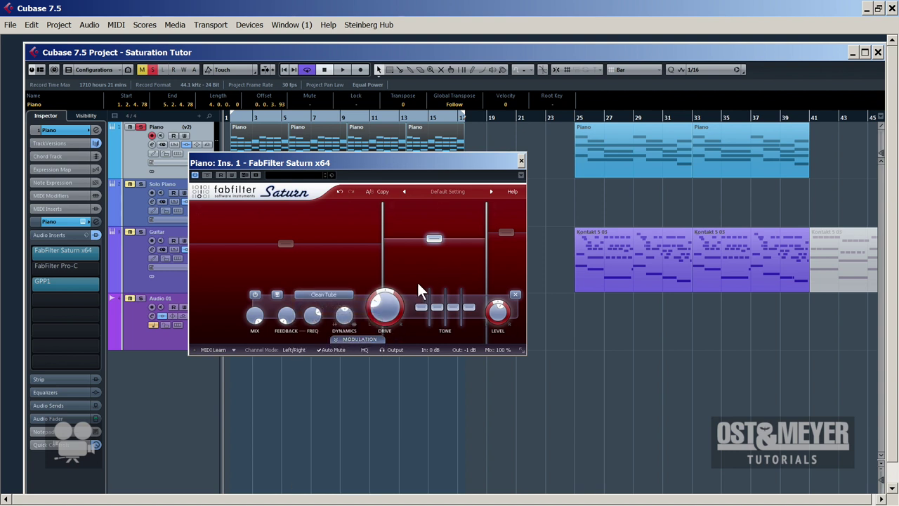
click(327, 295)
click(341, 317)
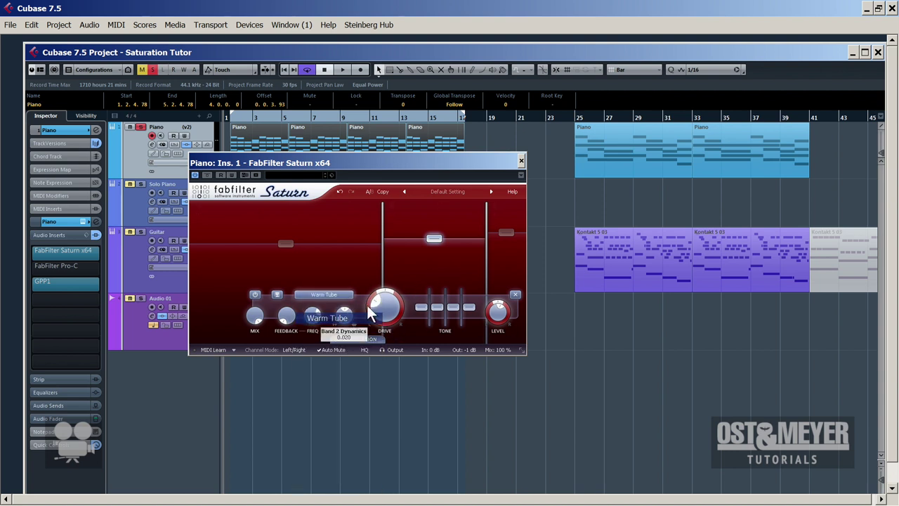
Check the highest band's saturation style, keeping Clean Tube, and return to the middle band to review its drive.
click(490, 241)
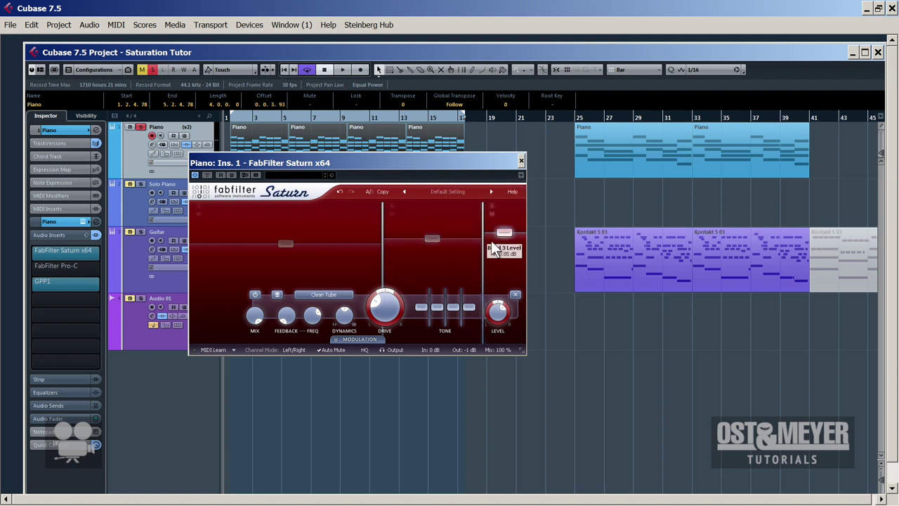
click(337, 294)
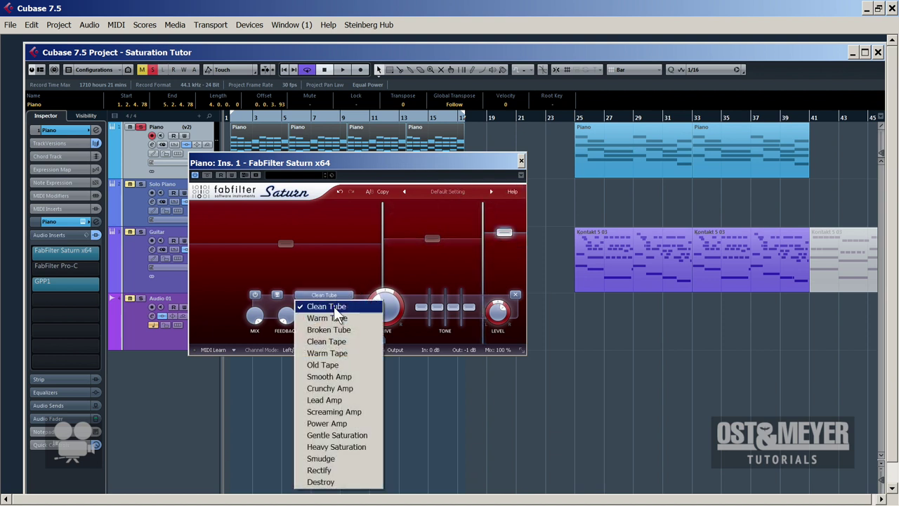
click(336, 312)
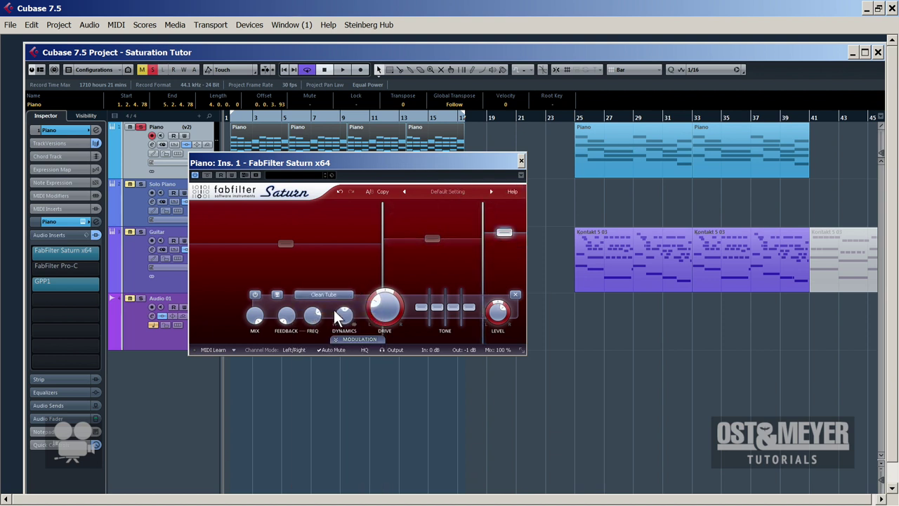
mouse_move(386, 314)
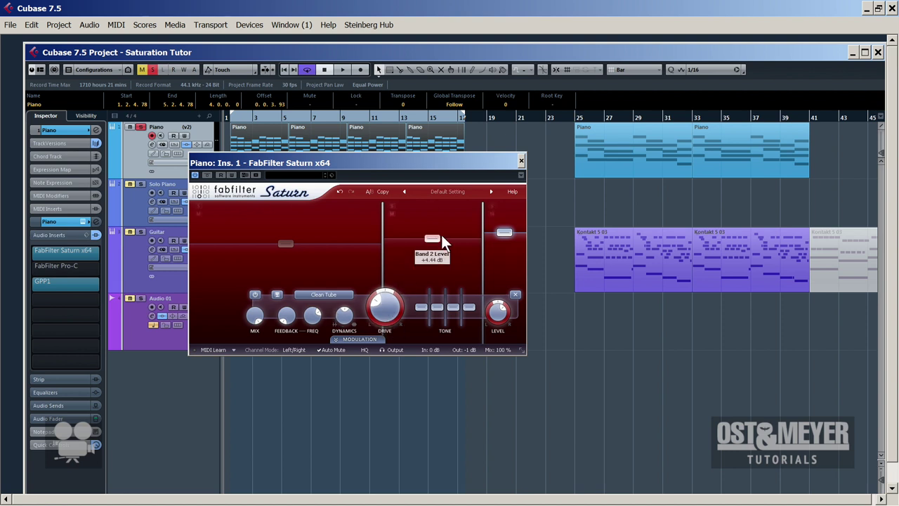
click(437, 237)
mouse_move(390, 309)
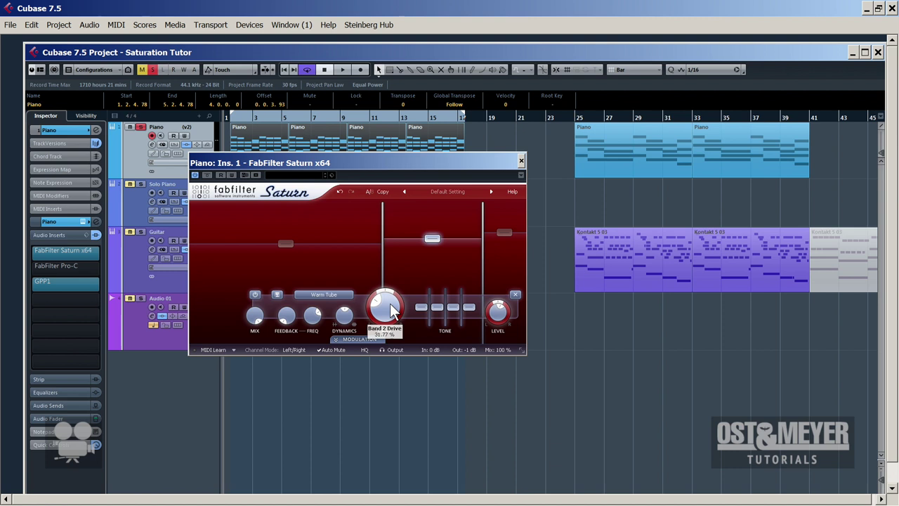
Play the soloed piano while toggling Saturn's bypass to compare the sound, and close the Saturn editor.
key(space)
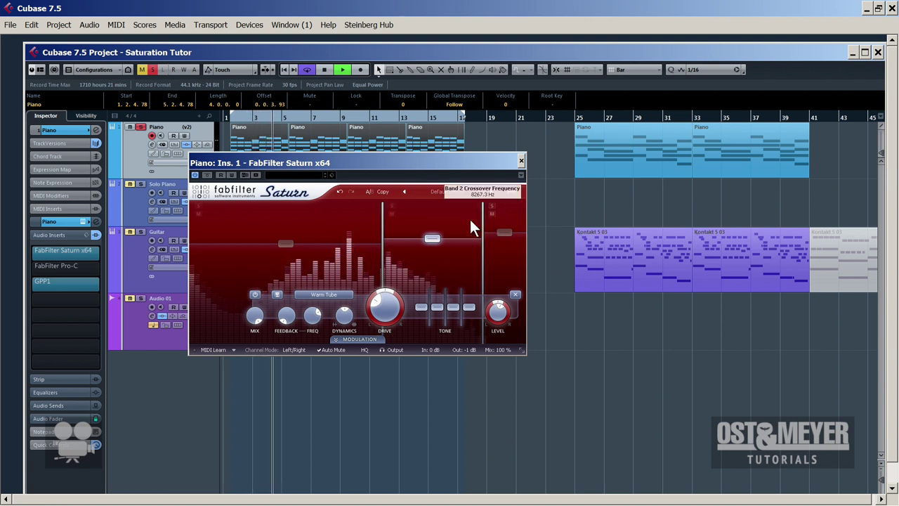
drag(440, 237, 440, 238)
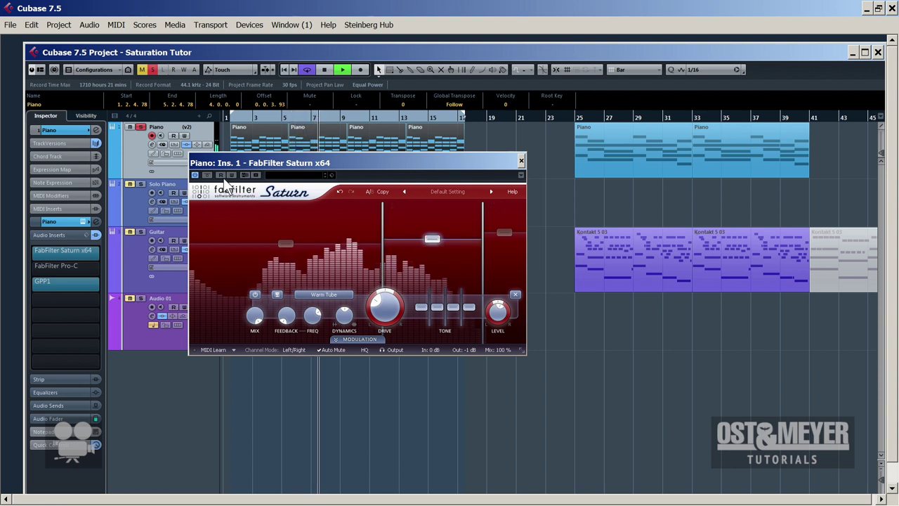
click(208, 175)
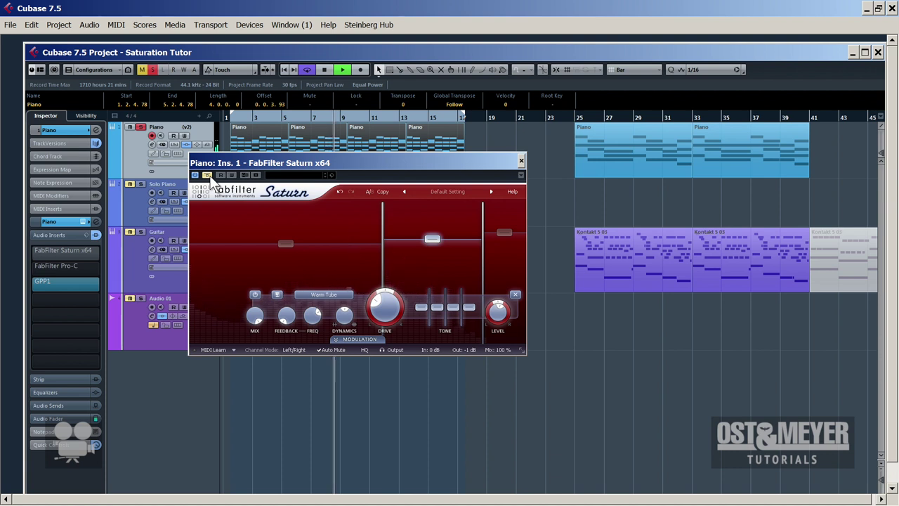
click(208, 175)
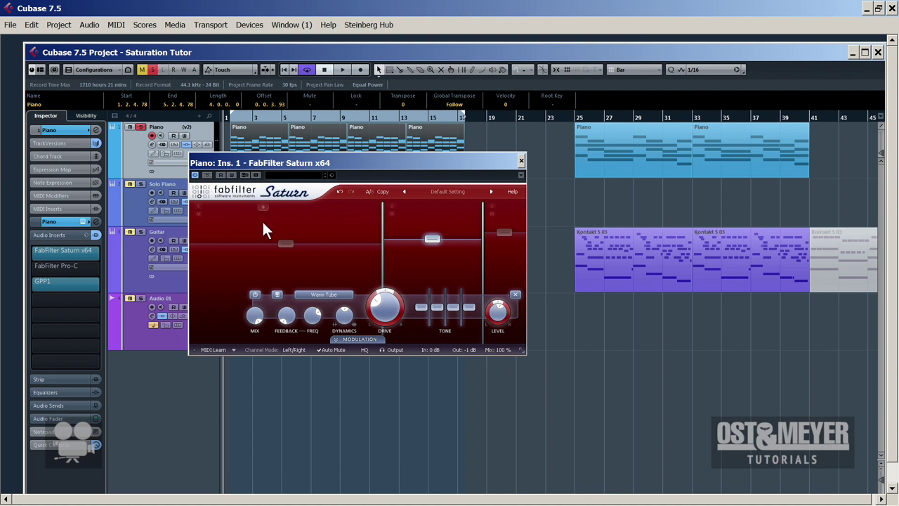
click(521, 161)
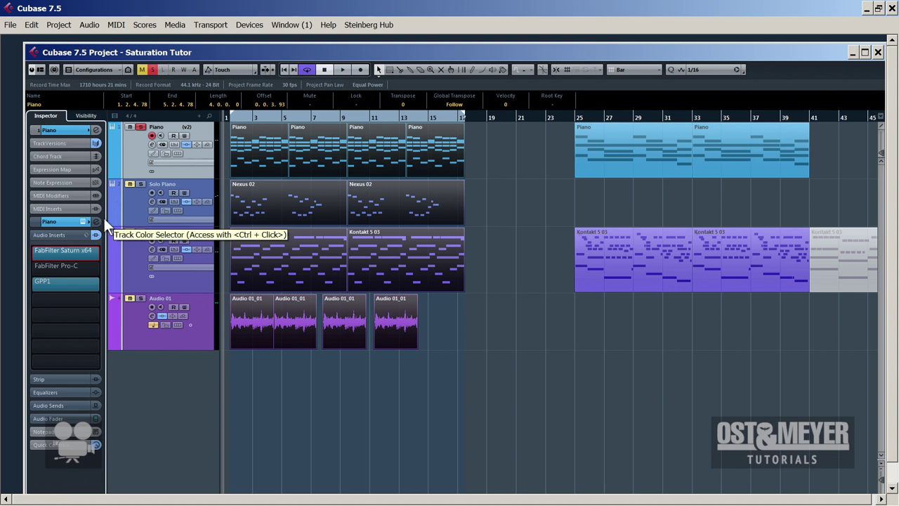
Inspect the Piano track's Pro-C and GPP1 compressors, leave Pro-C bypassed and close both editors.
drag(48, 279, 34, 268)
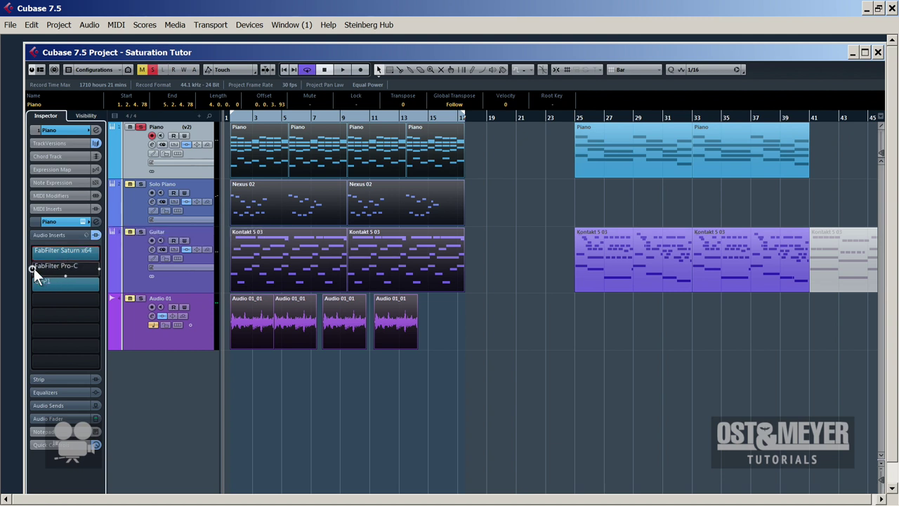
click(78, 267)
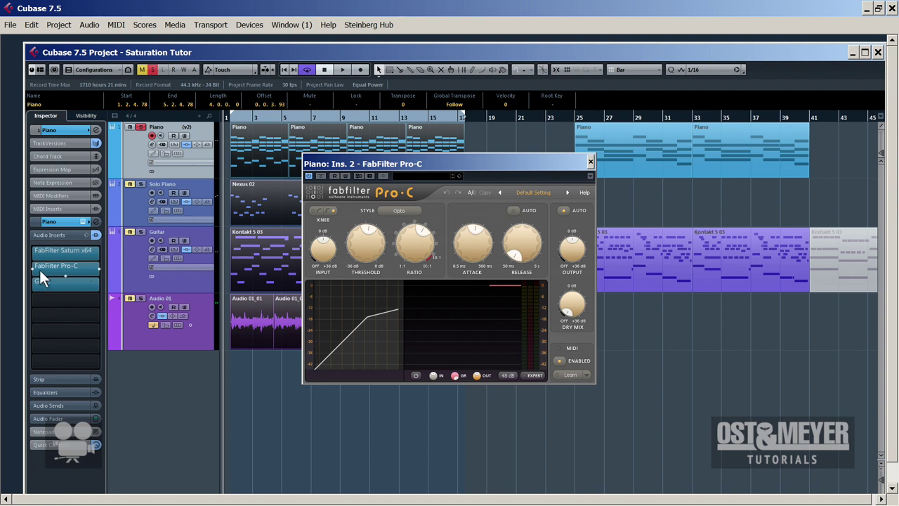
click(32, 269)
click(84, 282)
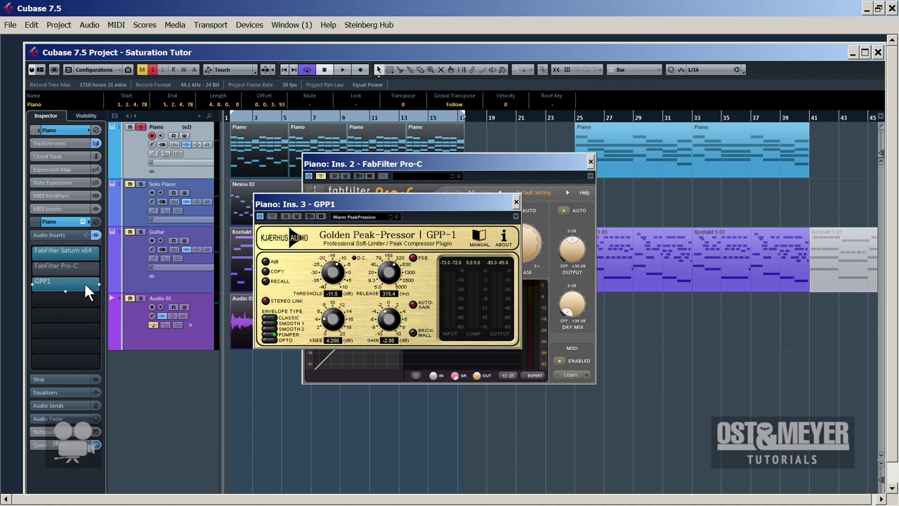
click(516, 204)
click(591, 162)
Play the soloed piano, raise the GPP1 threshold slightly and close its editor.
key(space)
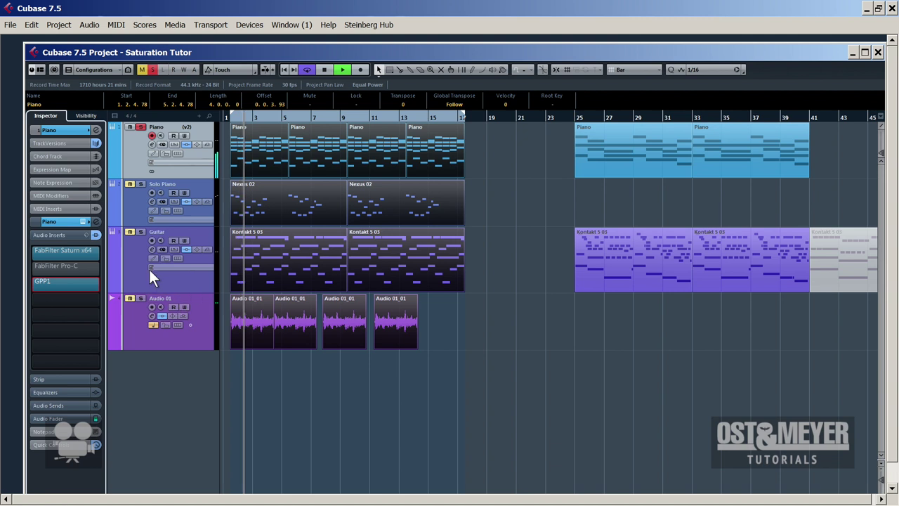
click(75, 281)
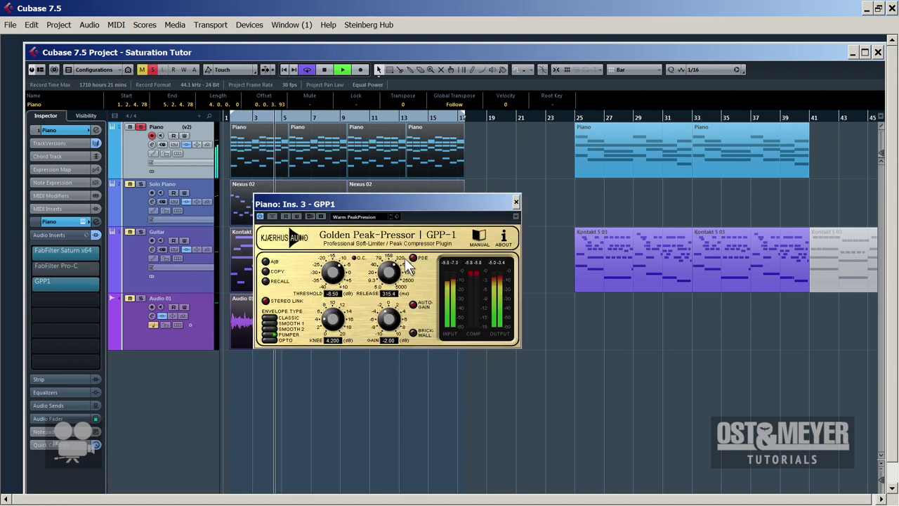
click(515, 202)
Add the Guitar track to the solo to hear it with the piano, unsolo it again and stop playback.
click(141, 232)
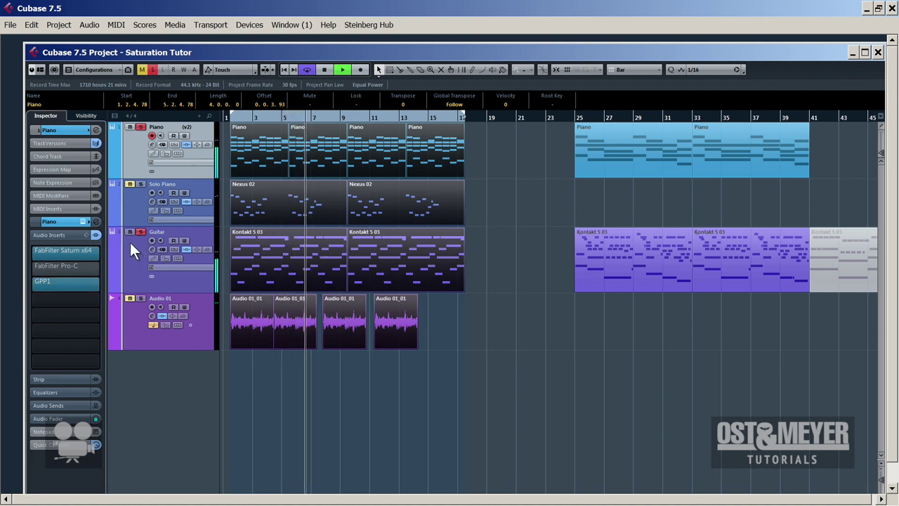
click(137, 262)
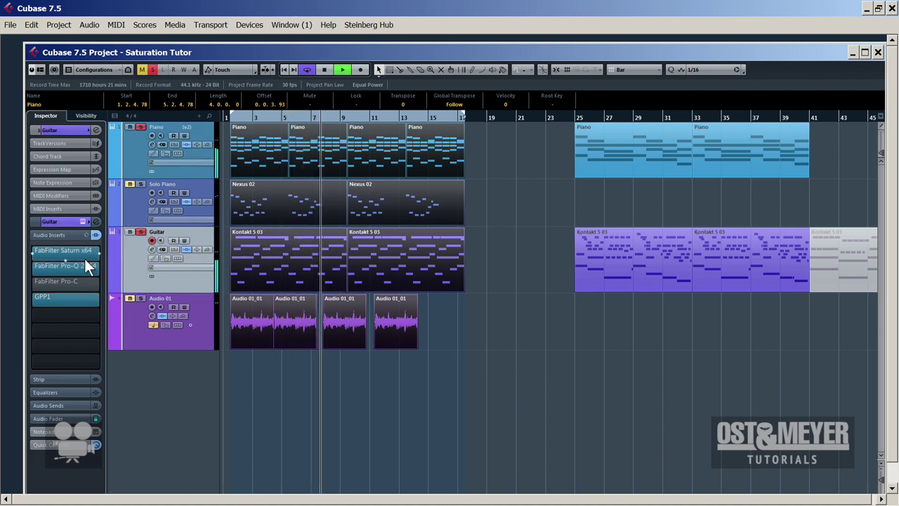
click(141, 233)
key(space)
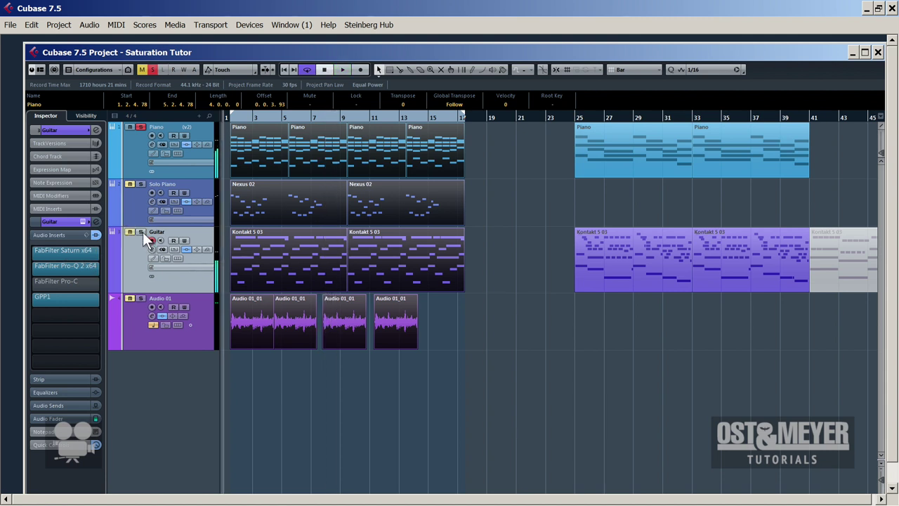
Unsolo the Piano track, select and solo the Solo Piano track, and start playback.
click(140, 127)
click(137, 211)
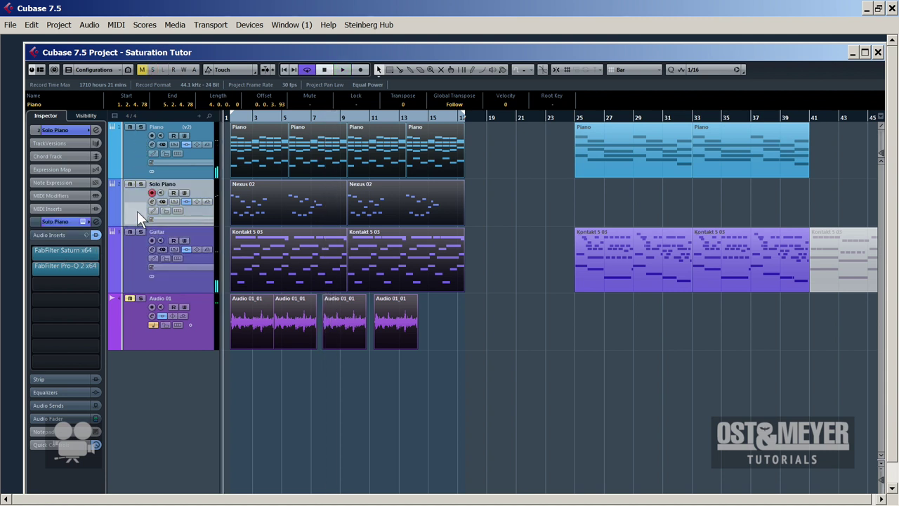
click(141, 185)
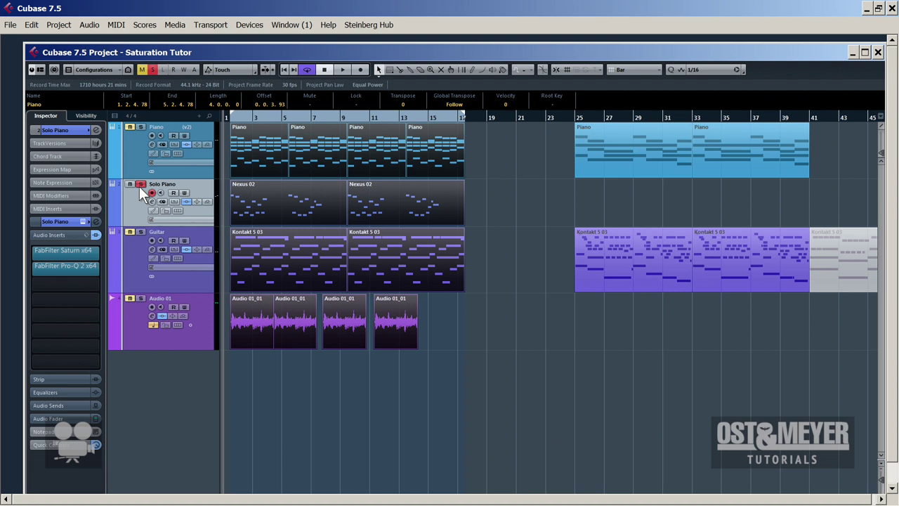
key(space)
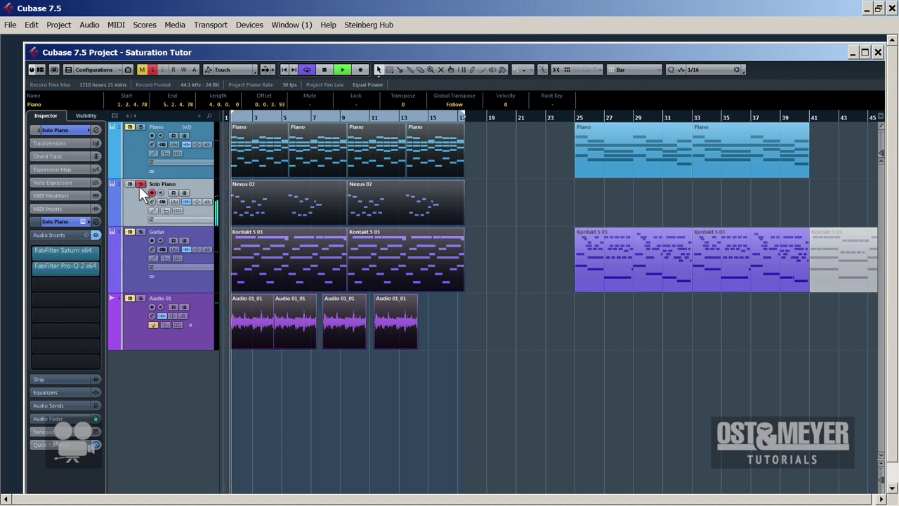
Stop playback, move all events in the project to start at bar 1 and fit the loop range to them.
click(263, 152)
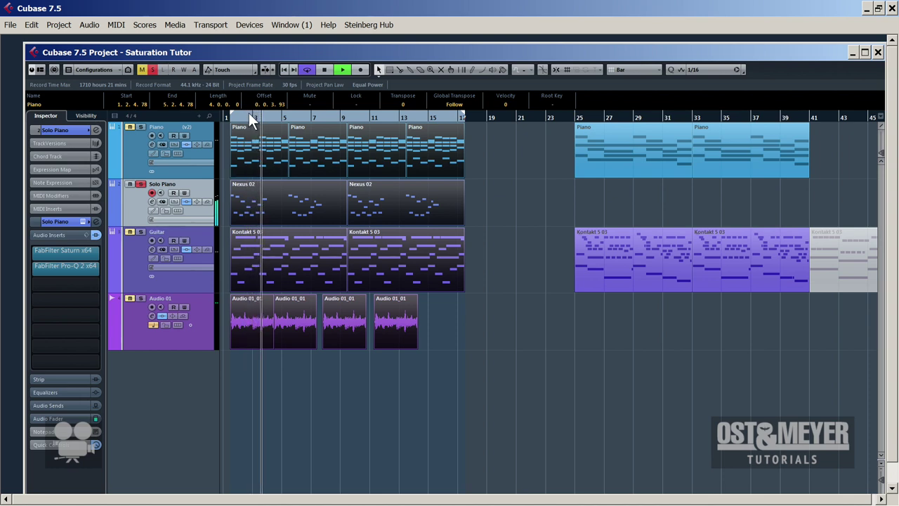
click(227, 117)
key(h)
key(h)
key(h)
key(h)
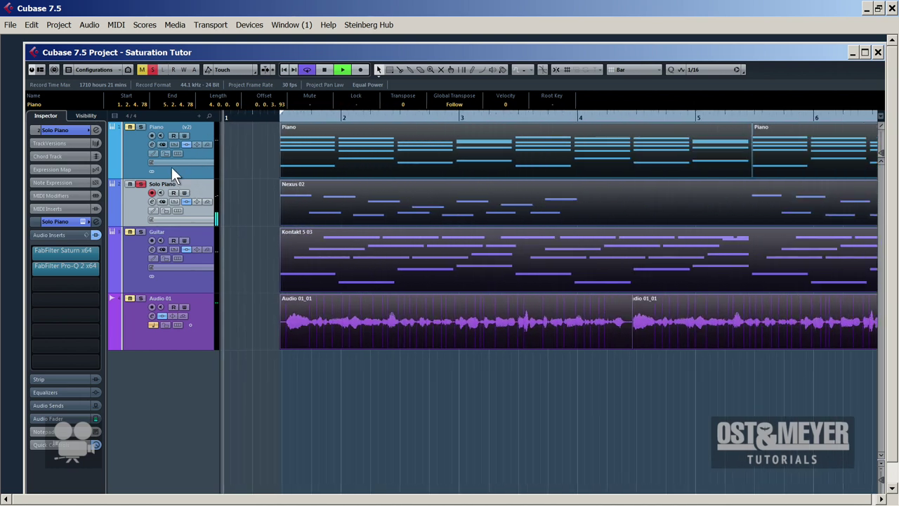
key(space)
key(ctrl+a)
drag(316, 323, 259, 322)
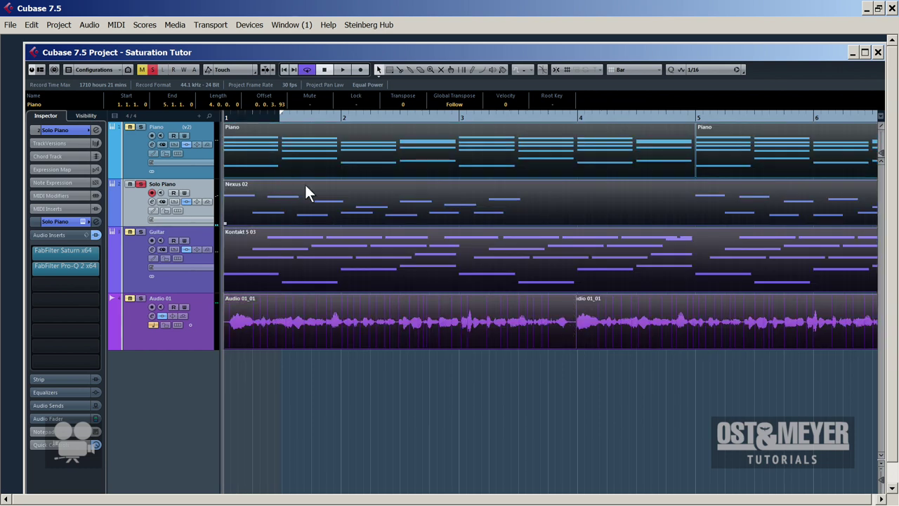
key(p)
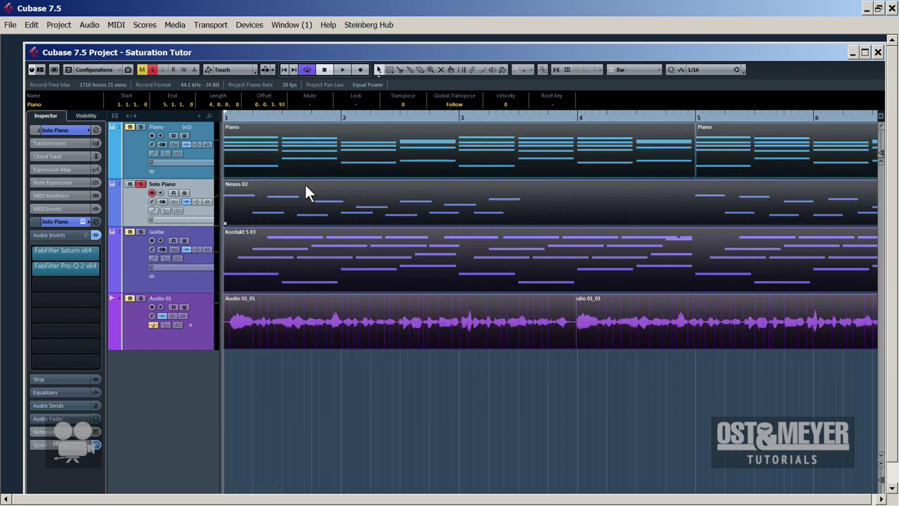
Play the Solo Piano track while toggling the bypass of all its inserts to compare the dry and processed sound.
key(space)
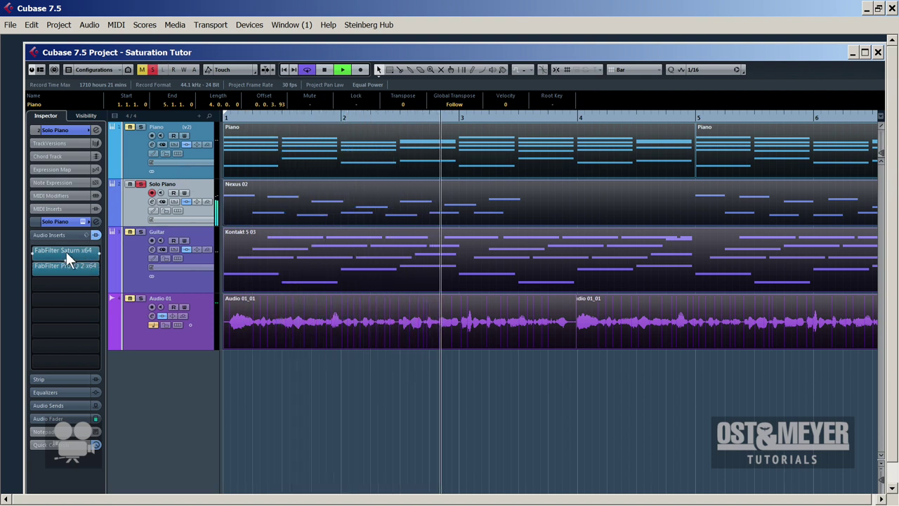
click(186, 202)
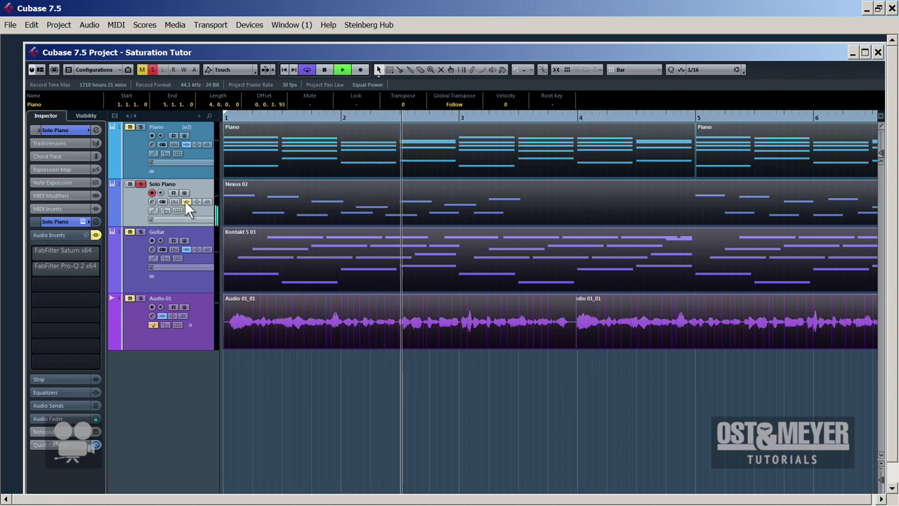
key(space)
click(185, 202)
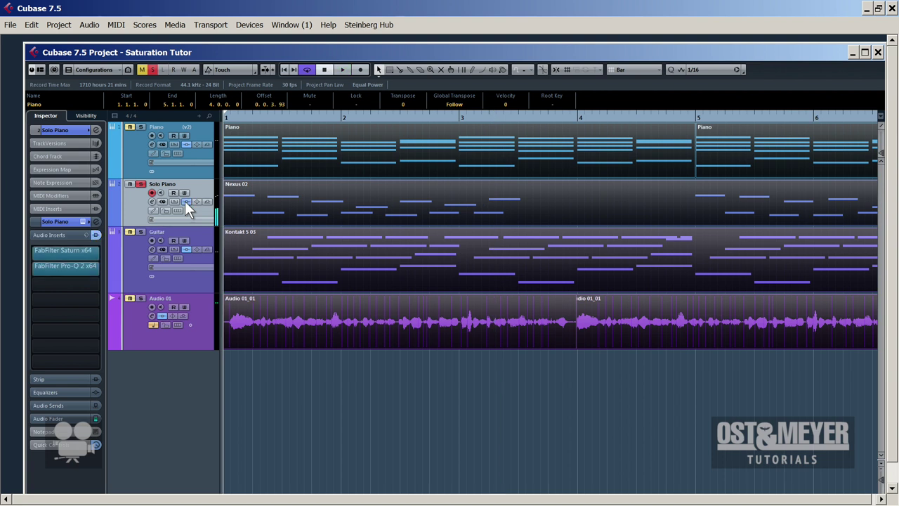
key(space)
click(184, 201)
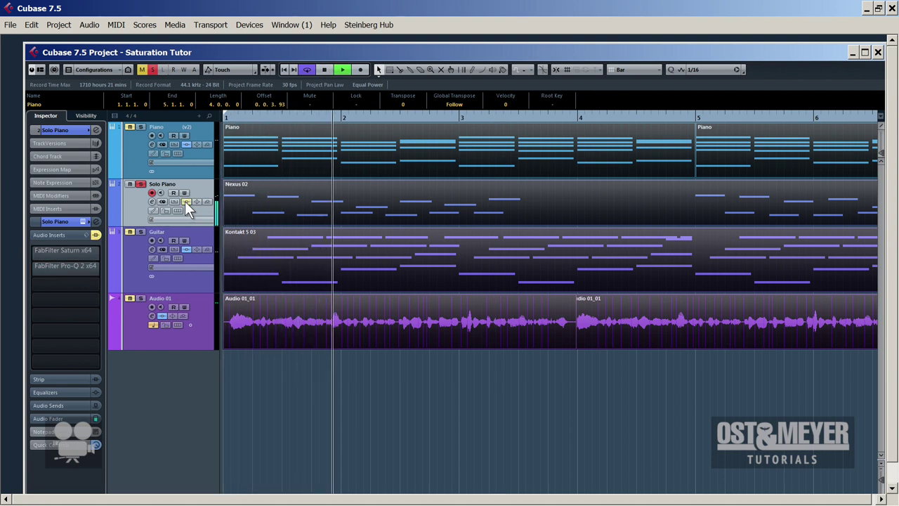
click(185, 201)
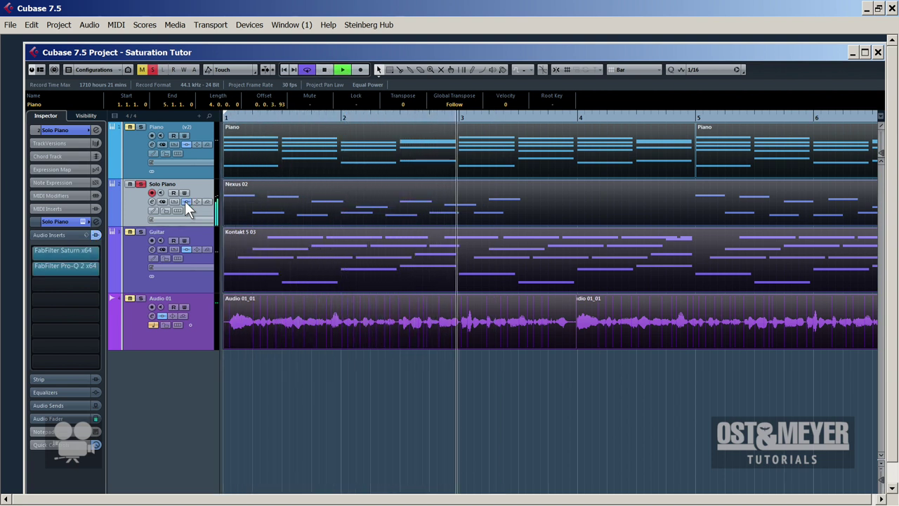
key(space)
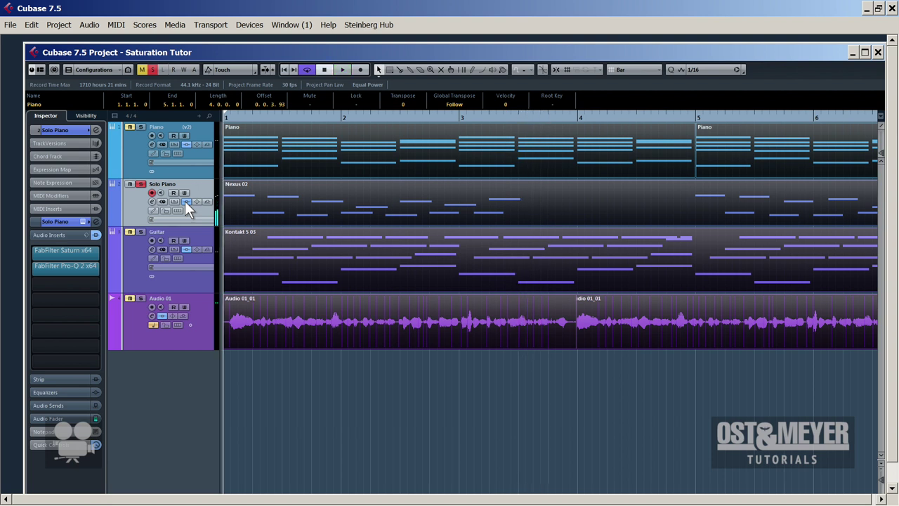
Review the FabFilter Saturn settings on the Solo Piano track and close the plug-in window.
drag(88, 247, 81, 255)
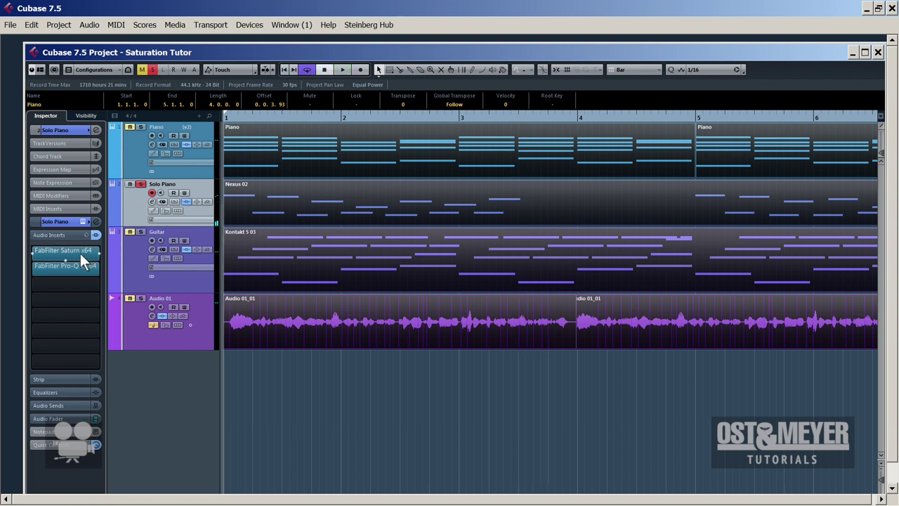
click(80, 253)
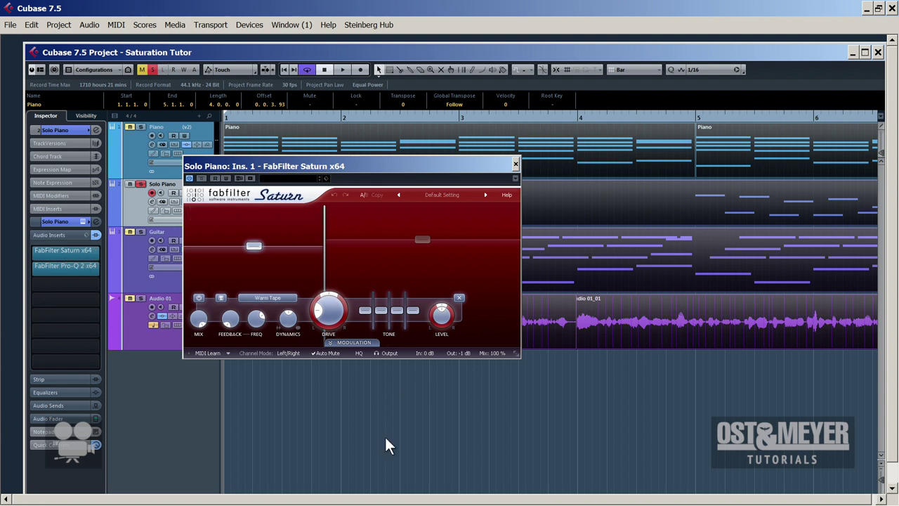
click(516, 164)
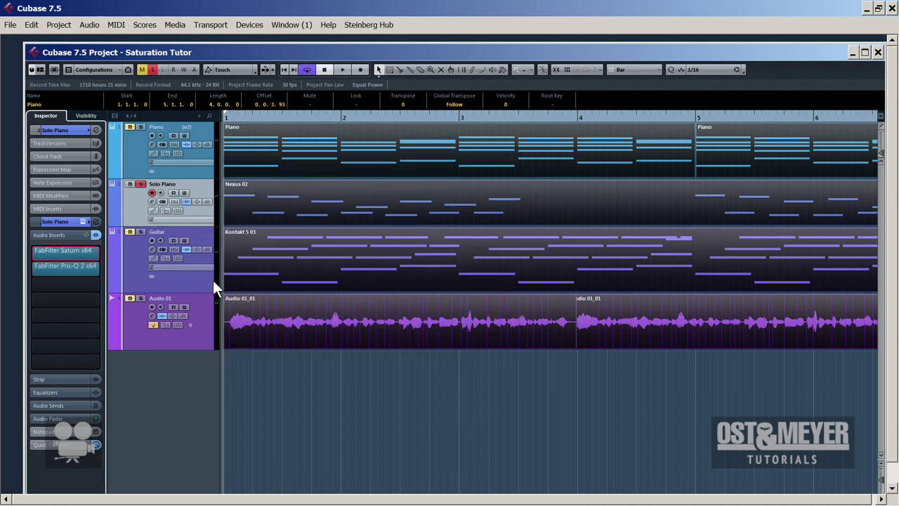
Unsolo and unmute the Solo Piano track, and review its FabFilter Pro-Q 2 curve.
click(142, 185)
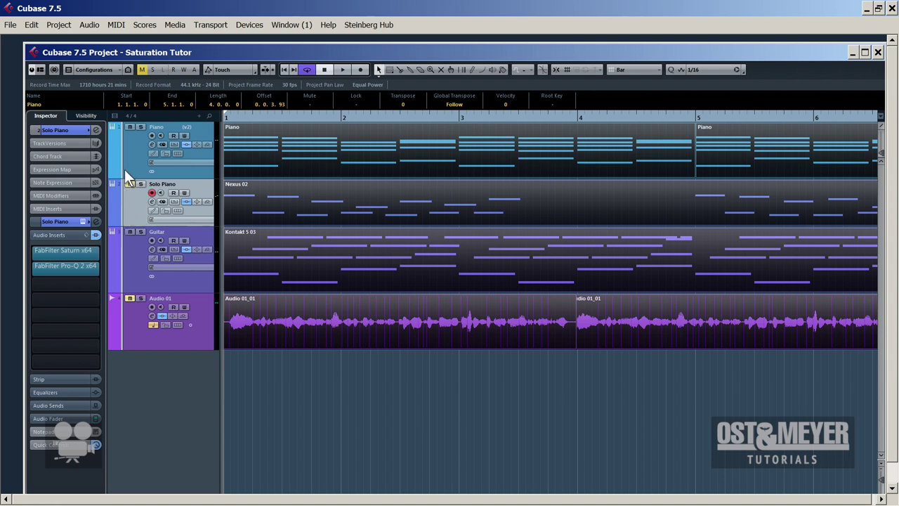
click(133, 187)
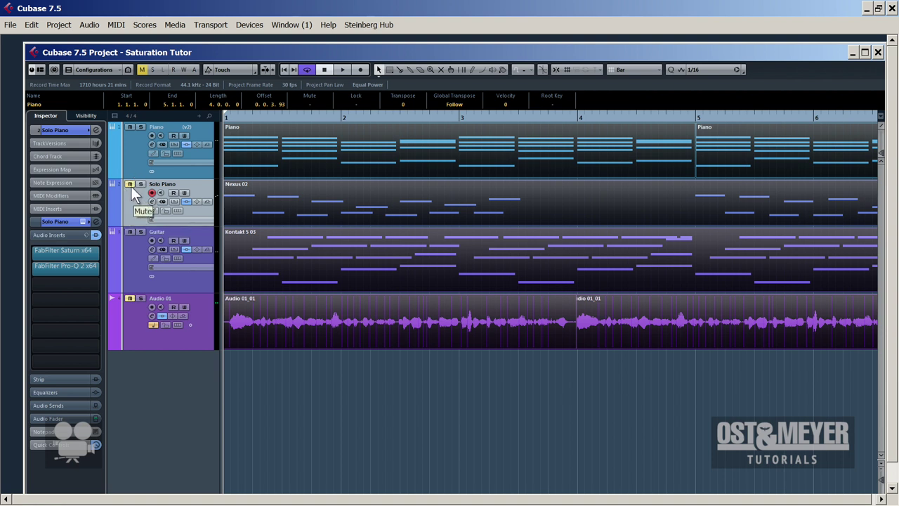
click(78, 267)
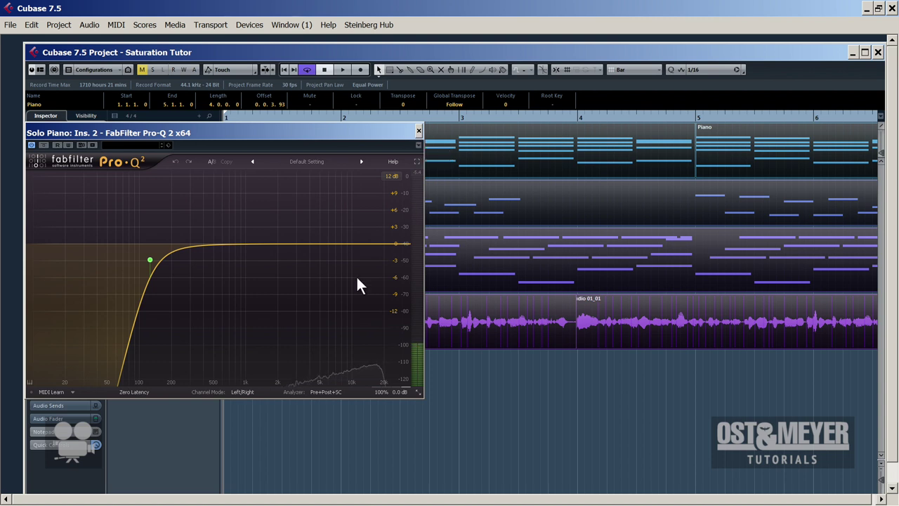
click(419, 130)
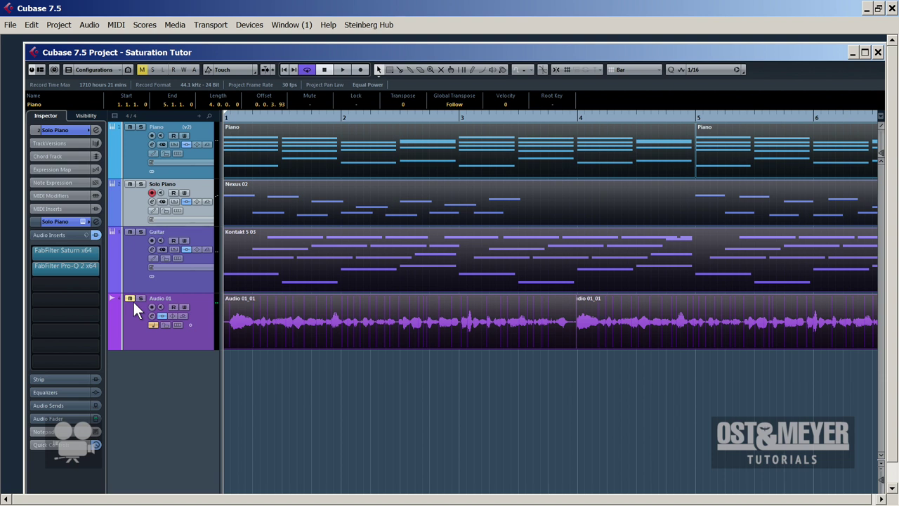
Play the Piano, Solo Piano and Guitar tracks together, bypassing and re-enabling their inserts to compare dry and processed sound, and stop playback.
key(space)
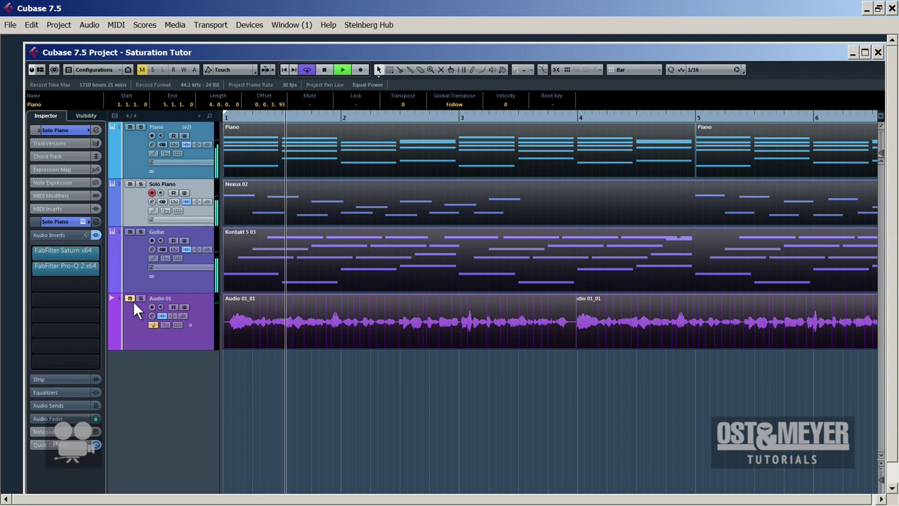
click(186, 249)
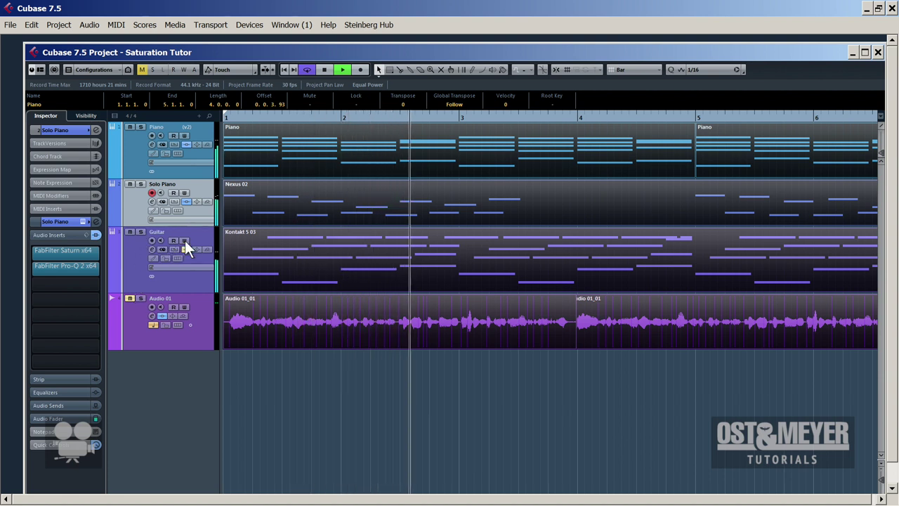
click(184, 202)
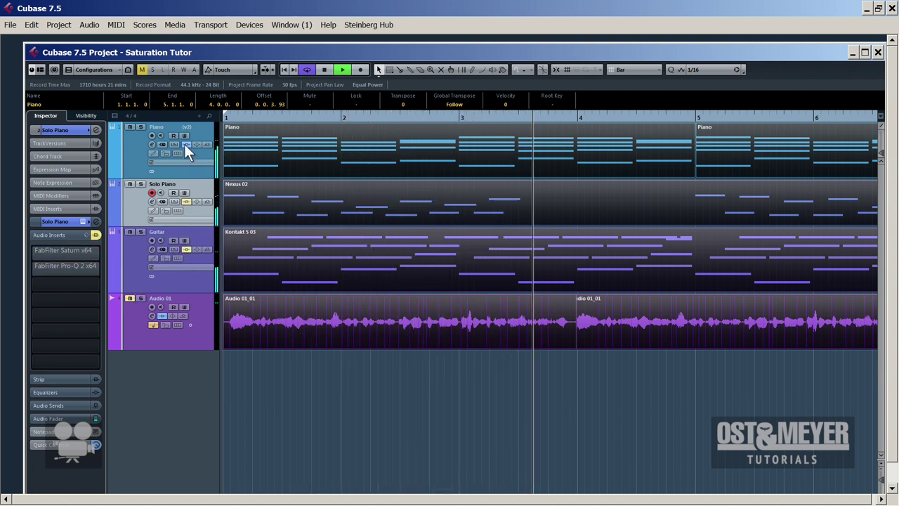
click(186, 144)
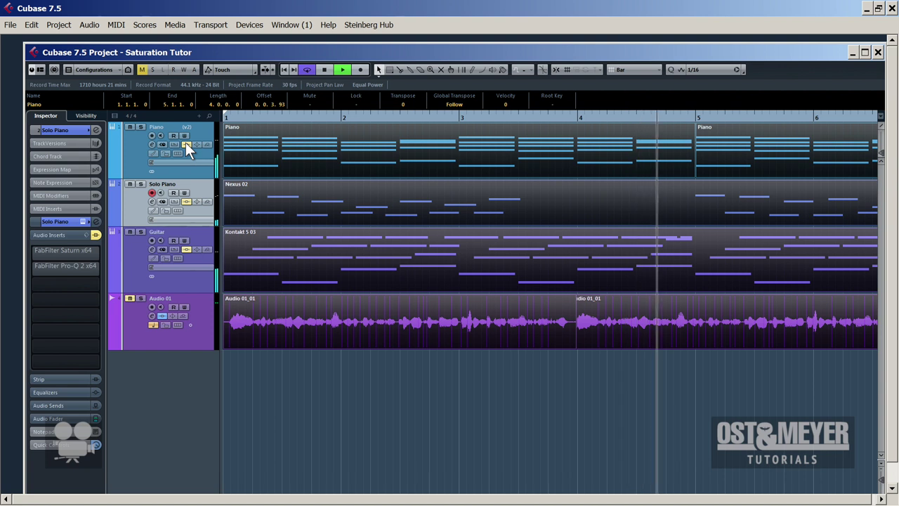
click(185, 143)
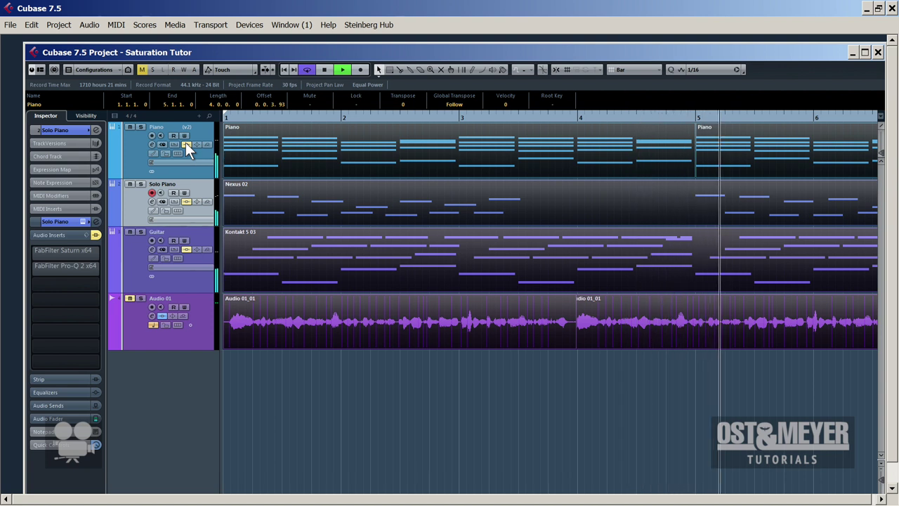
click(184, 203)
click(185, 249)
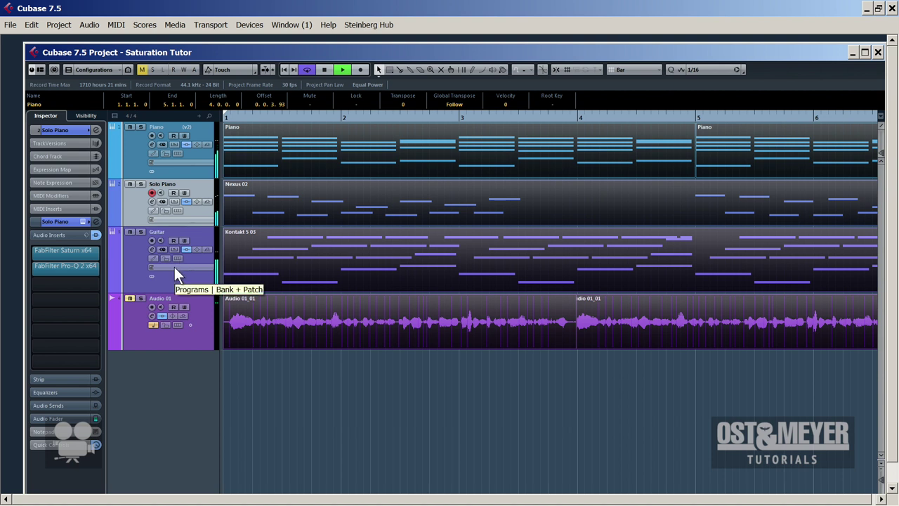
key(space)
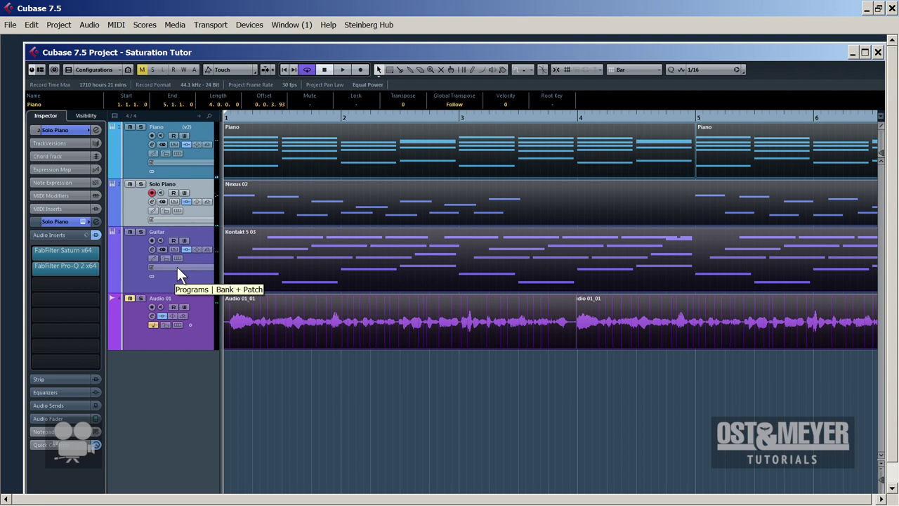
Select the Audio 01 track, unmute and solo it, and bypass all its inserts.
click(140, 260)
click(134, 309)
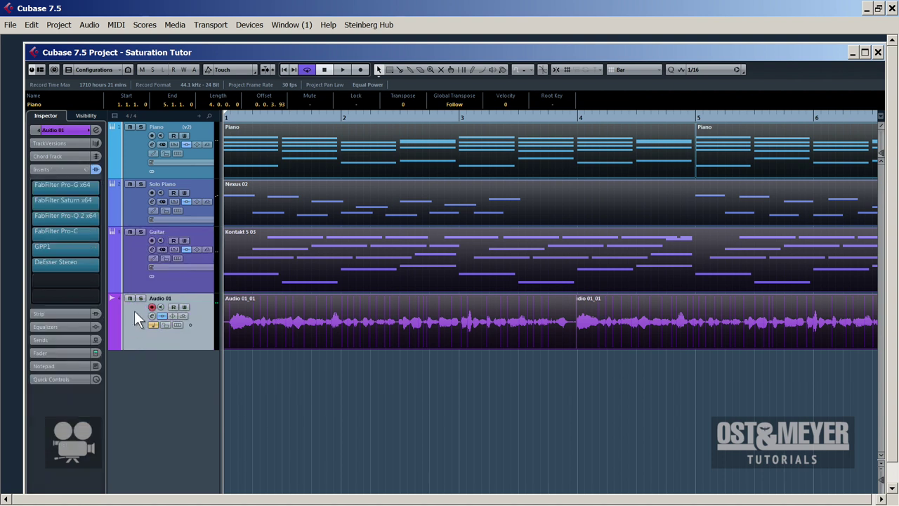
click(140, 298)
click(162, 315)
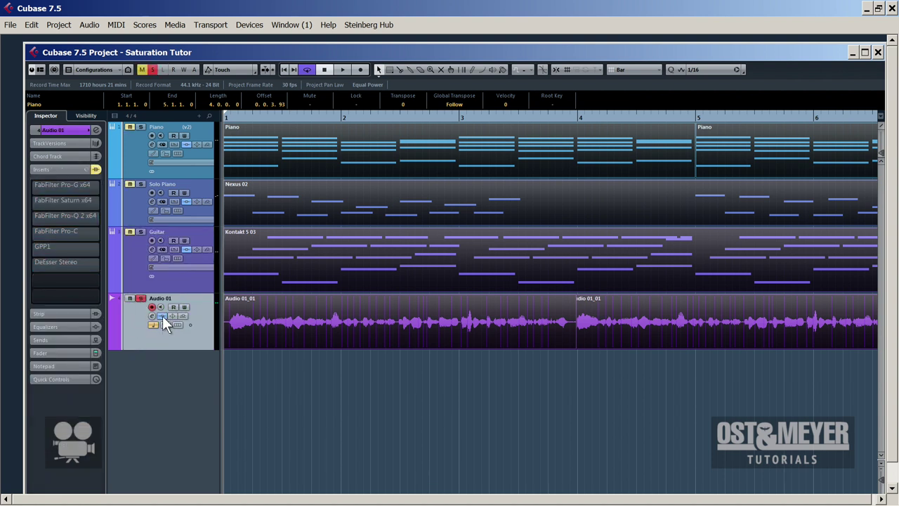
click(162, 315)
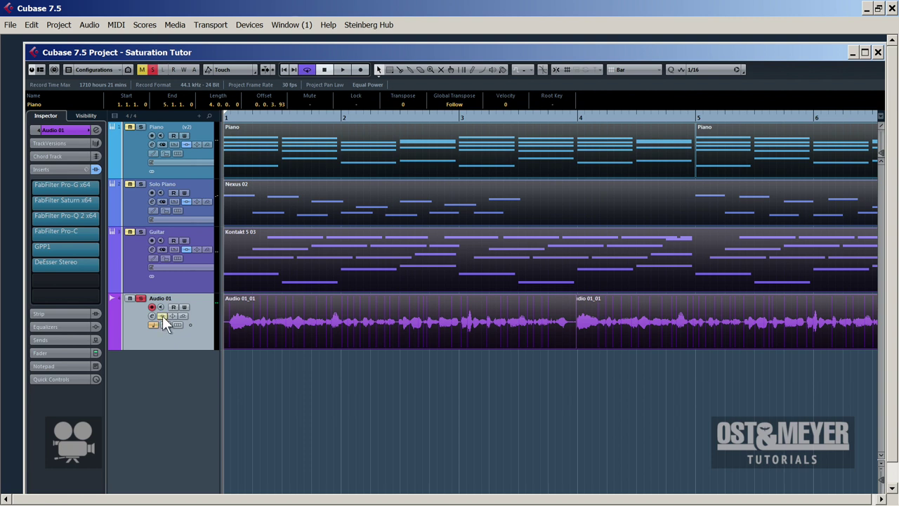
click(162, 315)
Play the Audio 01 track dry and with its inserts enabled, stop playback and bypass the inserts again.
key(space)
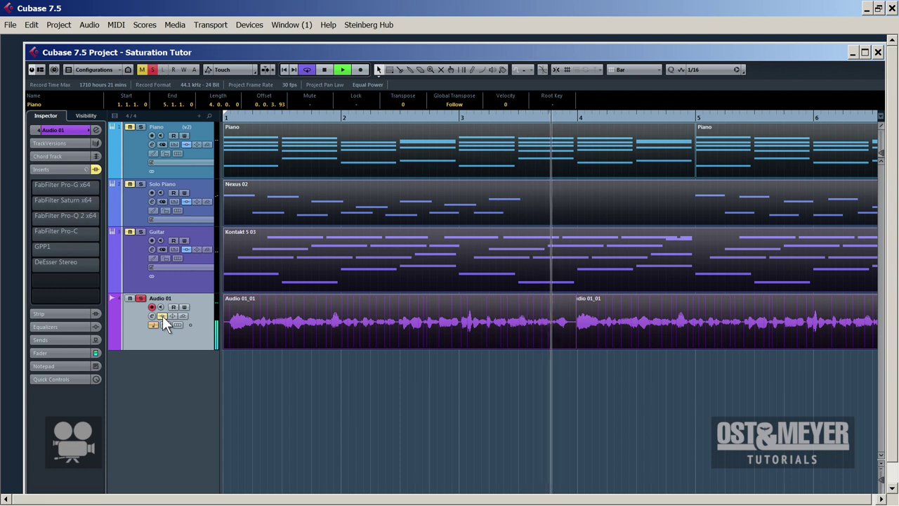
click(162, 315)
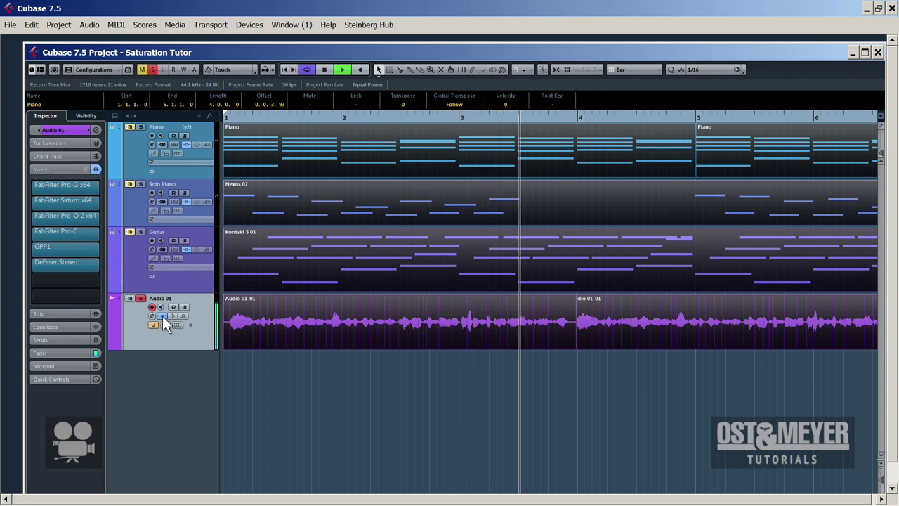
key(space)
click(162, 316)
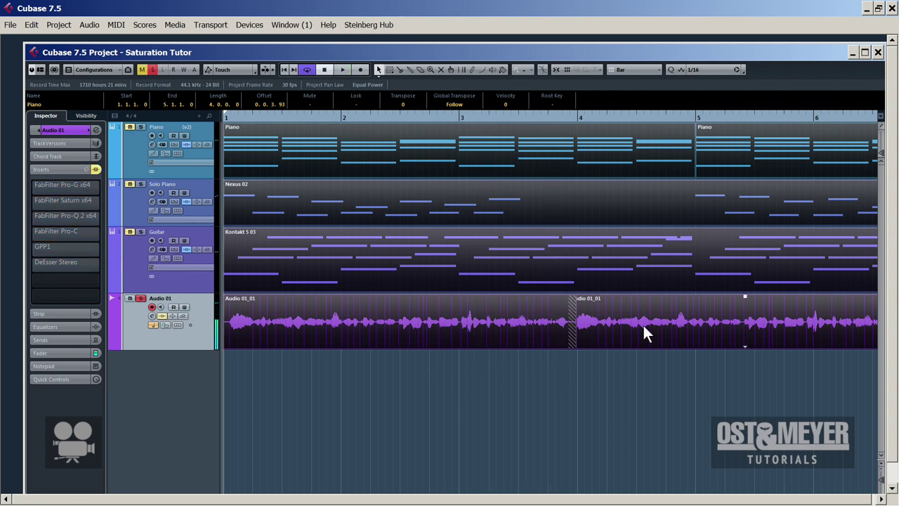
Move the second Audio 01 event to start at 4.1.2.34 and end the loop range at bar 4.
mouse_move(644, 325)
mouse_down()
mouse_move(656, 325)
mouse_move(610, 325)
mouse_up()
drag(608, 358, 651, 346)
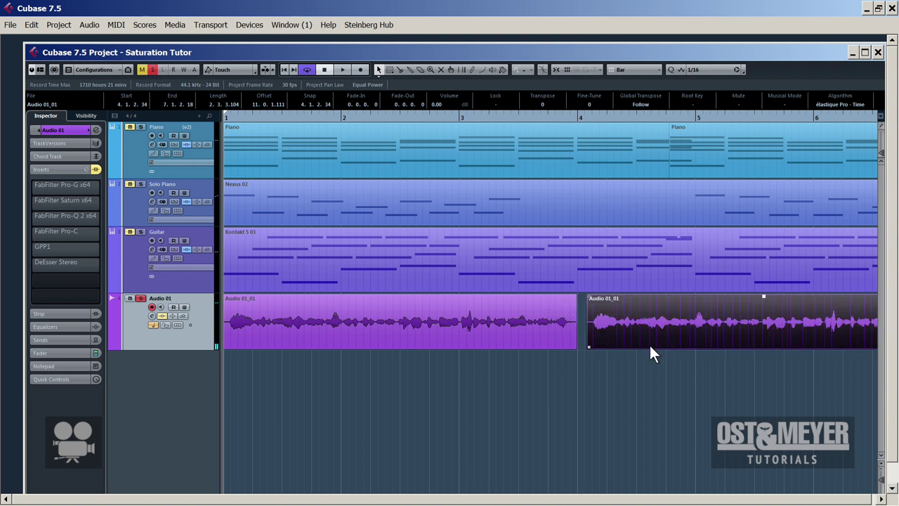
click(579, 115)
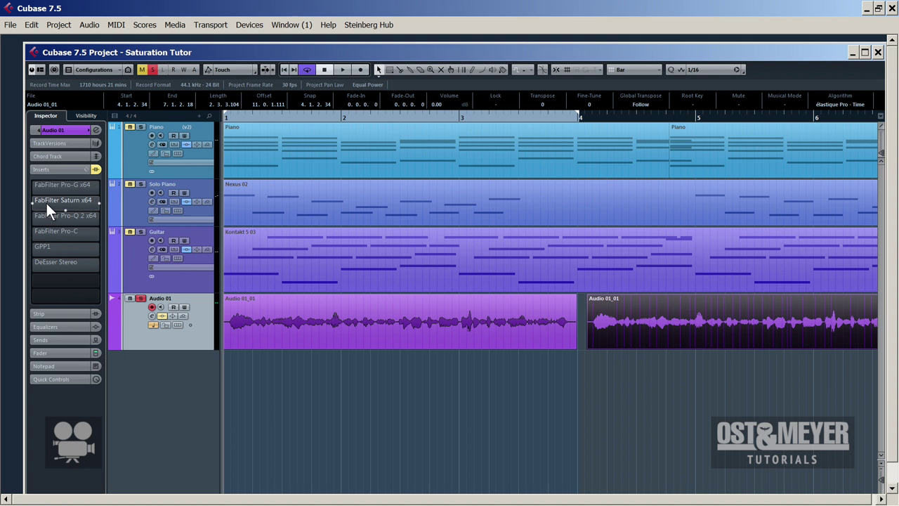
Enable only FabFilter Pro-G and FabFilter Saturn among the Audio 01 inserts and open both plug-ins.
drag(47, 203, 78, 185)
click(77, 185)
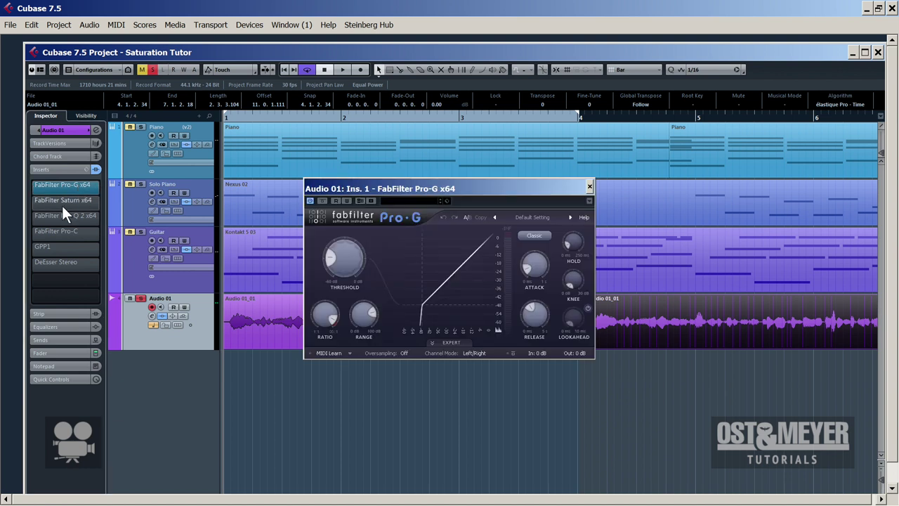
click(78, 202)
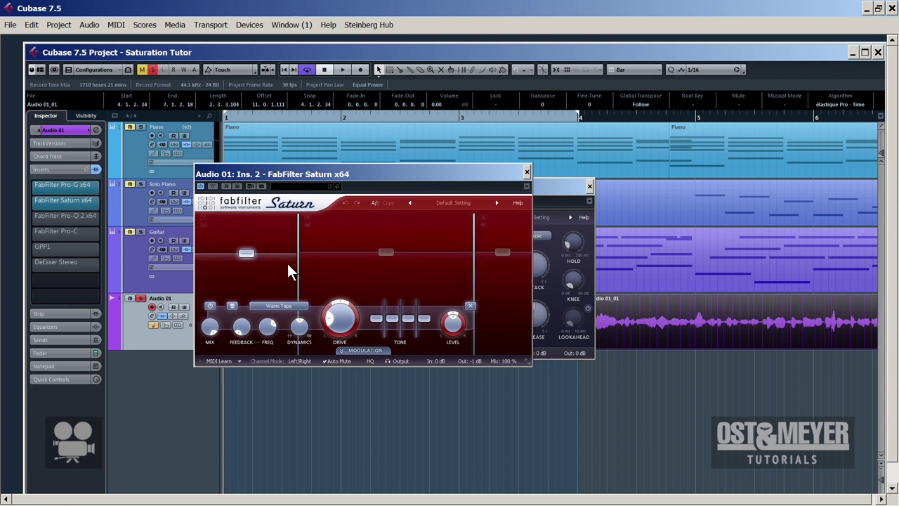
Raise the level of Saturn's highest band slightly and close the Saturn and Pro-G windows.
click(502, 260)
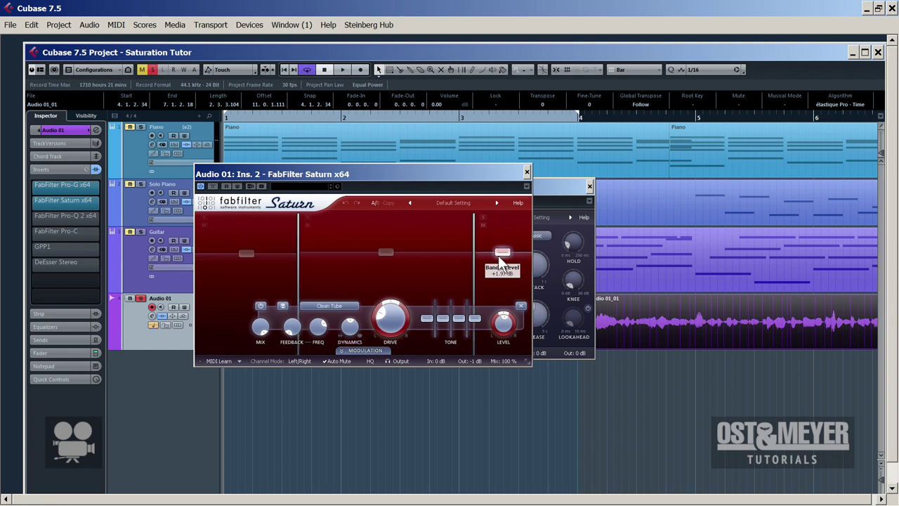
drag(501, 255, 503, 250)
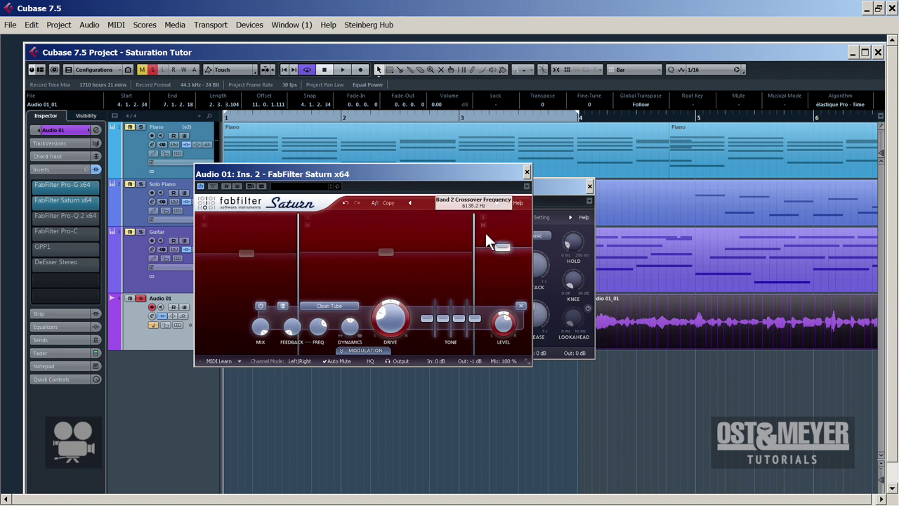
click(527, 172)
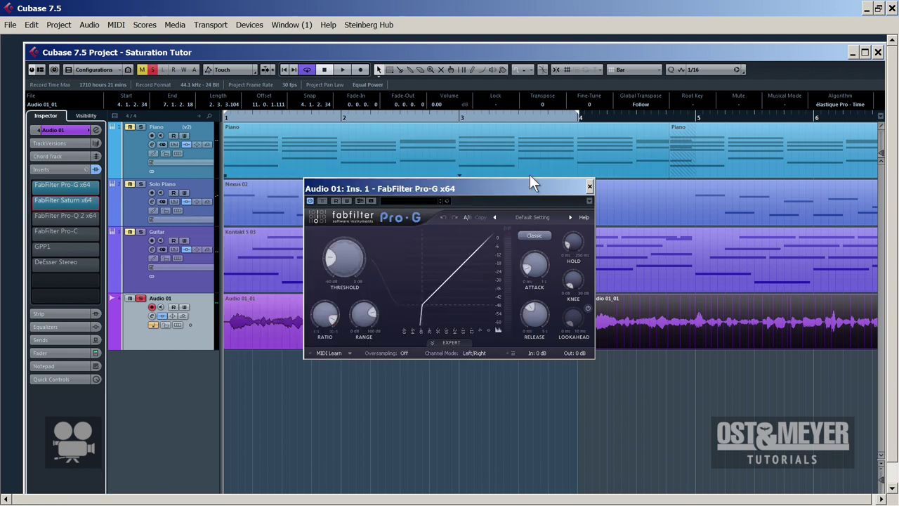
click(591, 186)
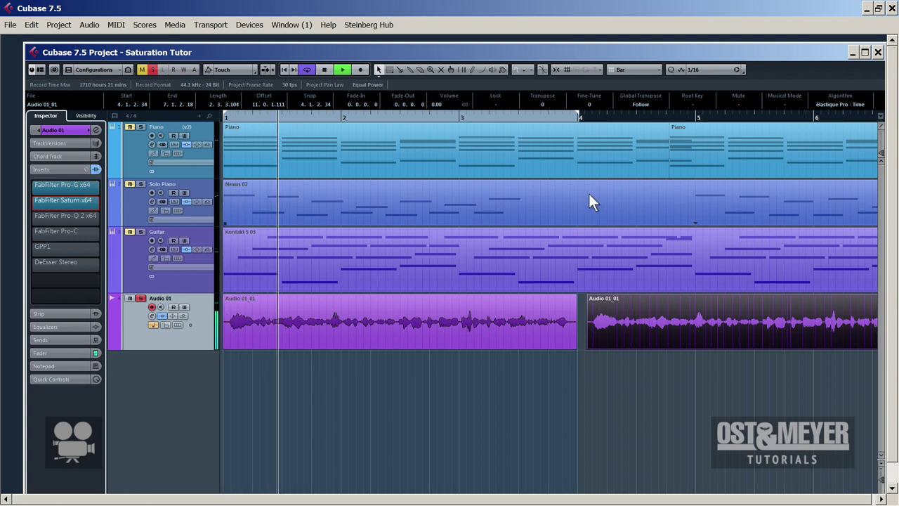
During playback, reopen Saturn, raise the band 2 level to +4.93 dB and shift the crossover between bands 1 and 2 to a higher frequency.
click(77, 201)
click(384, 252)
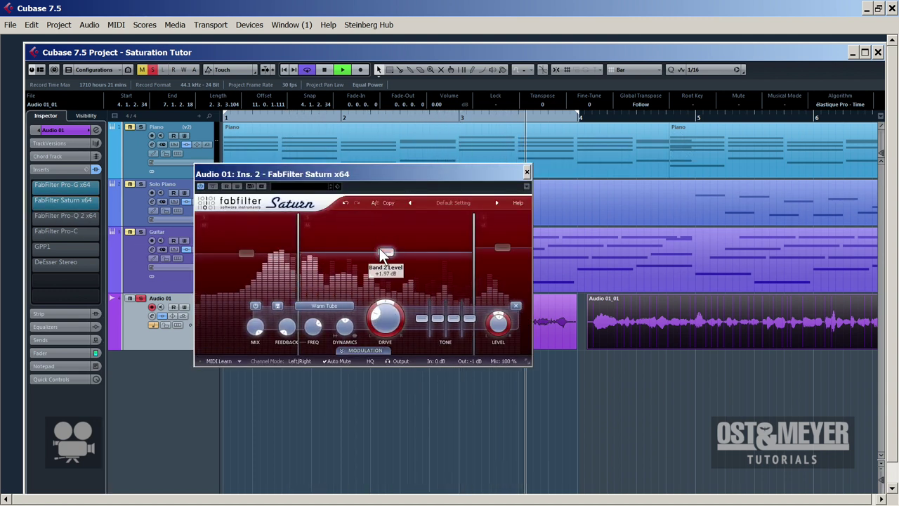
mouse_move(384, 248)
mouse_down()
mouse_move(384, 237)
mouse_move(382, 249)
mouse_up()
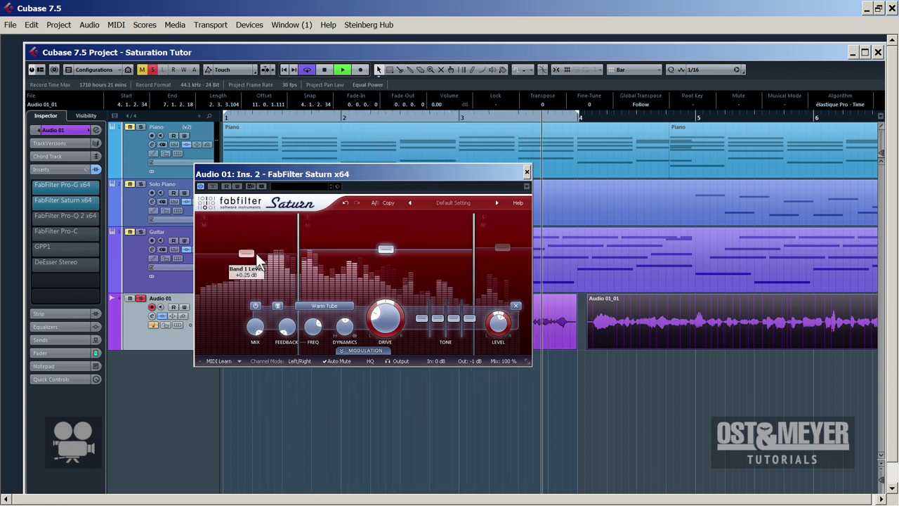
drag(297, 265, 274, 265)
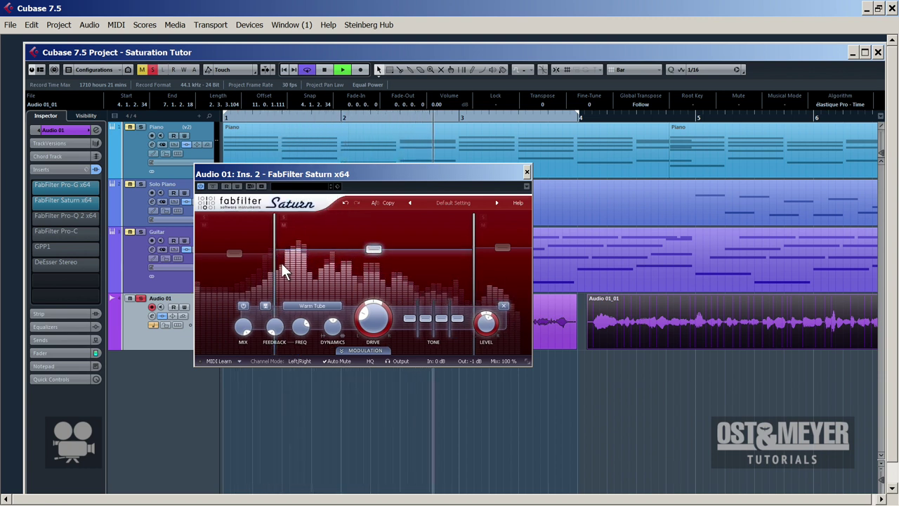
drag(282, 265, 317, 264)
Raise Saturn's band 1 level to +3.45 dB and increase that band's drive slightly.
click(259, 251)
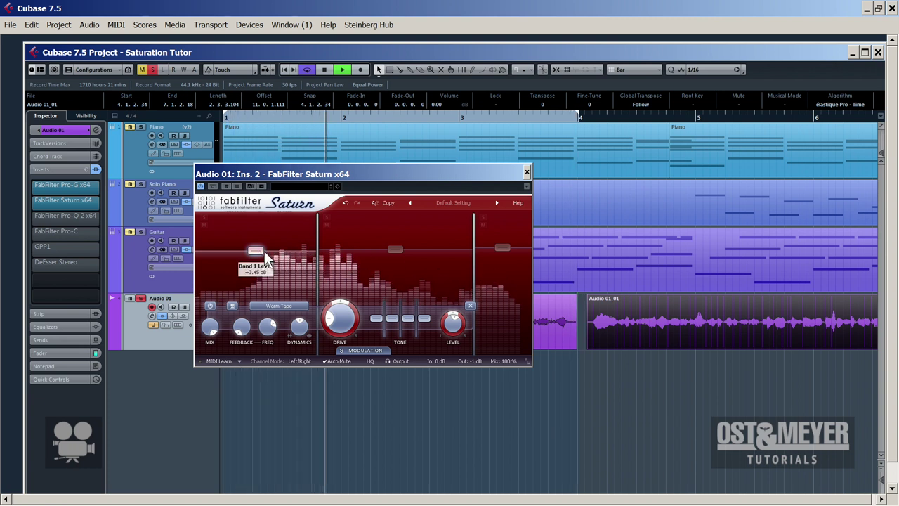
mouse_move(344, 317)
drag(352, 314, 335, 330)
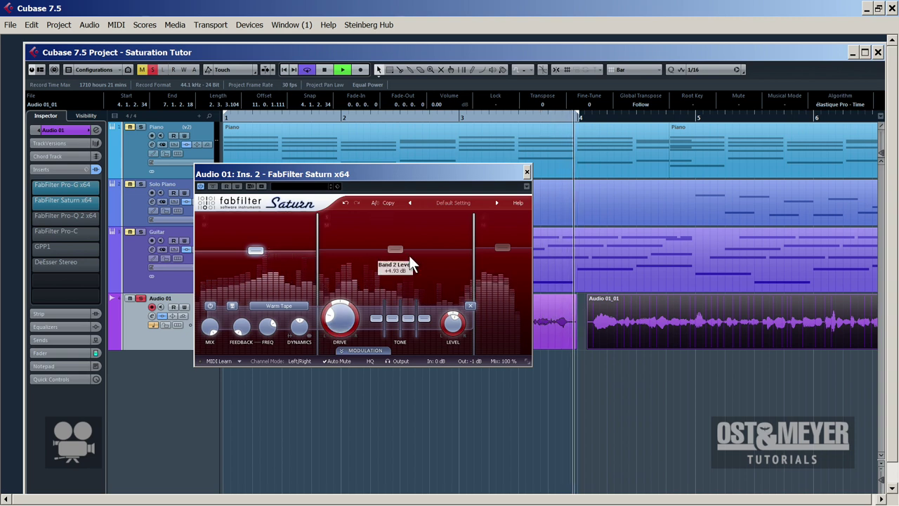
Activate the FabFilter Pro-Q 2 insert on the Audio 01 track and open its equalizer.
click(31, 216)
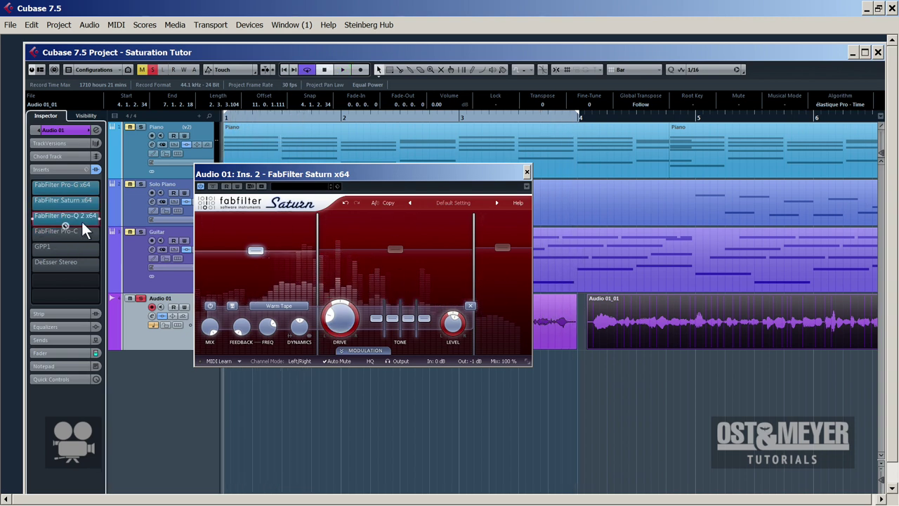
click(83, 220)
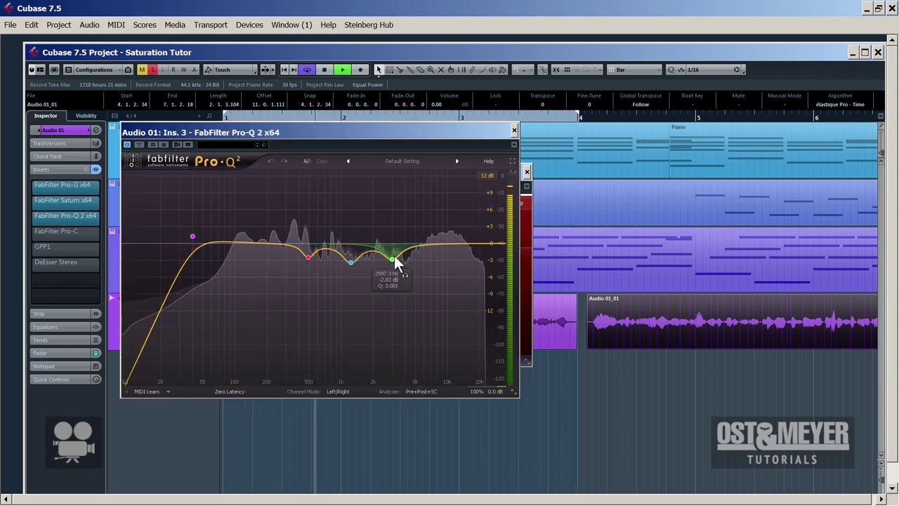
Adjust Pro-Q 2's highest bell cut to 3153 Hz, -3.83 dB, Q 4.920, and add a high shelf at 12922 Hz, +1.50 dB, Q 0.443.
mouse_move(392, 259)
mouse_down()
mouse_move(402, 200)
mouse_move(397, 261)
mouse_up()
drag(438, 341, 444, 340)
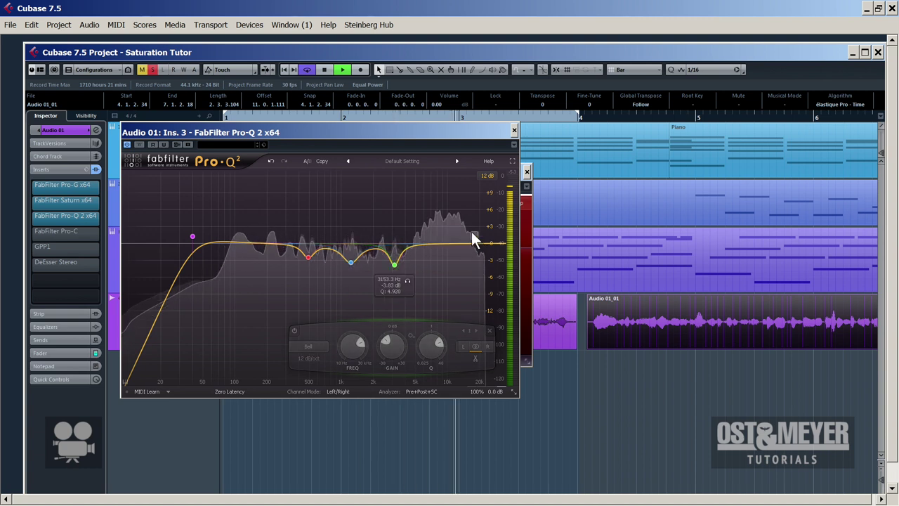
drag(472, 247, 468, 236)
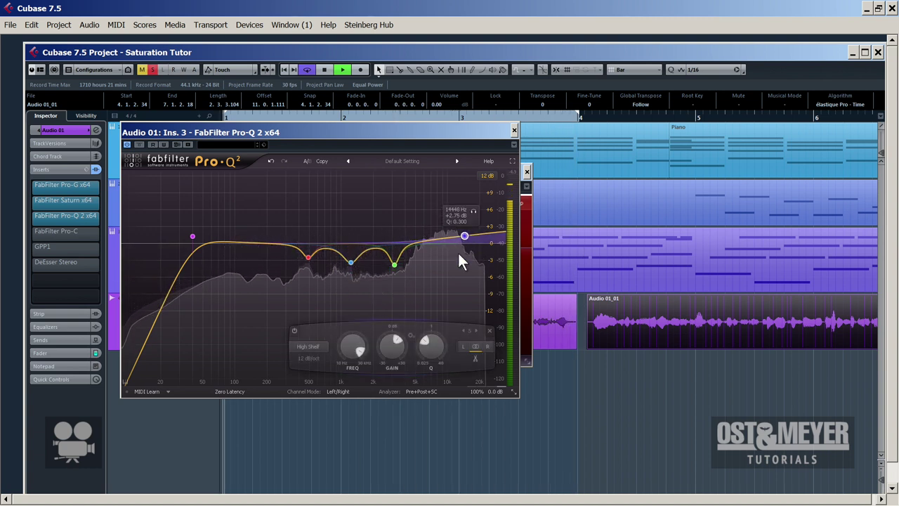
drag(431, 347, 429, 351)
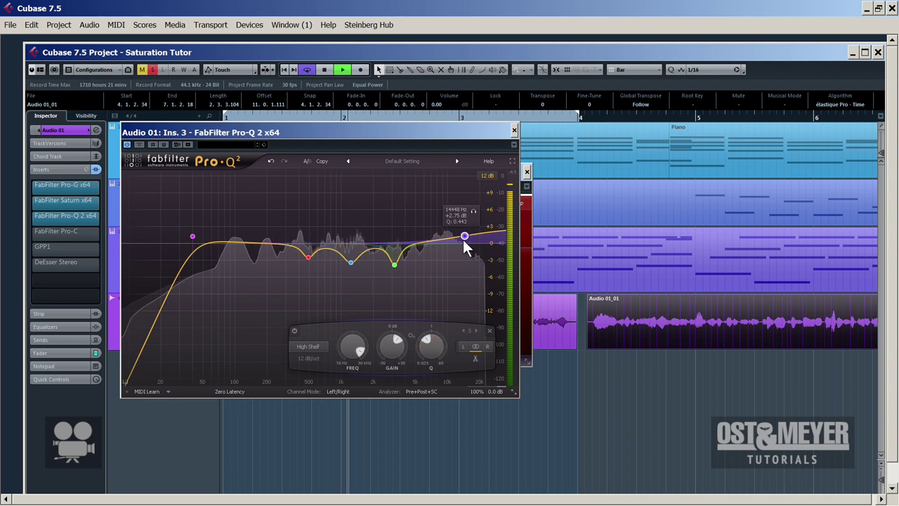
drag(463, 239, 458, 253)
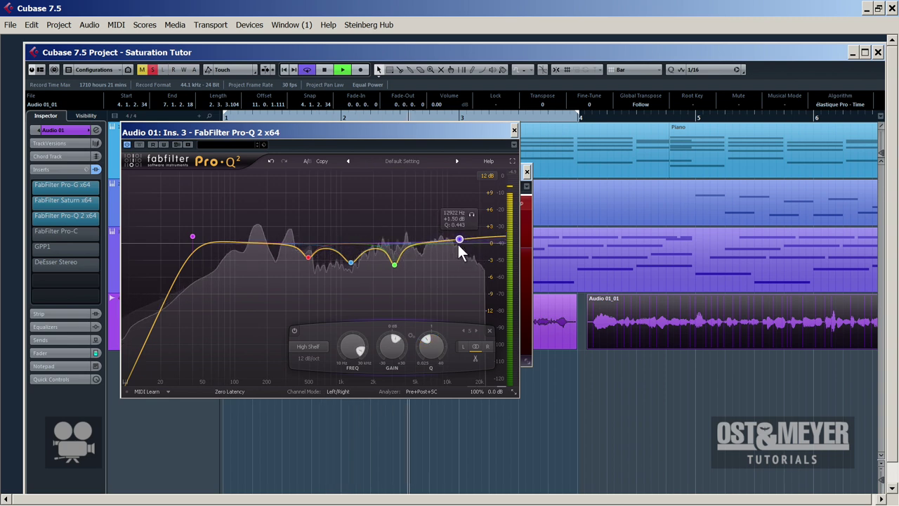
Close the Pro-Q 2 and Saturn windows and stop playback.
click(514, 130)
click(527, 172)
key(space)
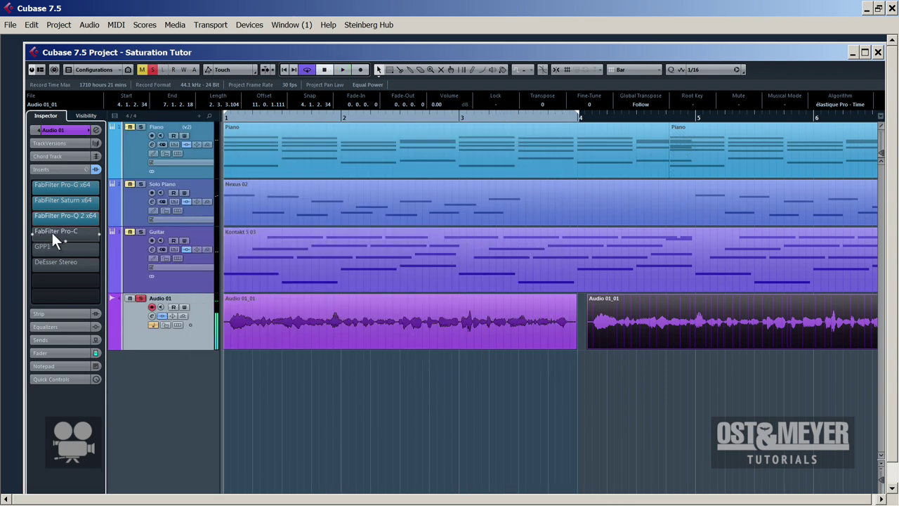
Activate and open the FabFilter Pro-C insert on Audio 01 and lower its compressor threshold during playback.
click(84, 231)
key(space)
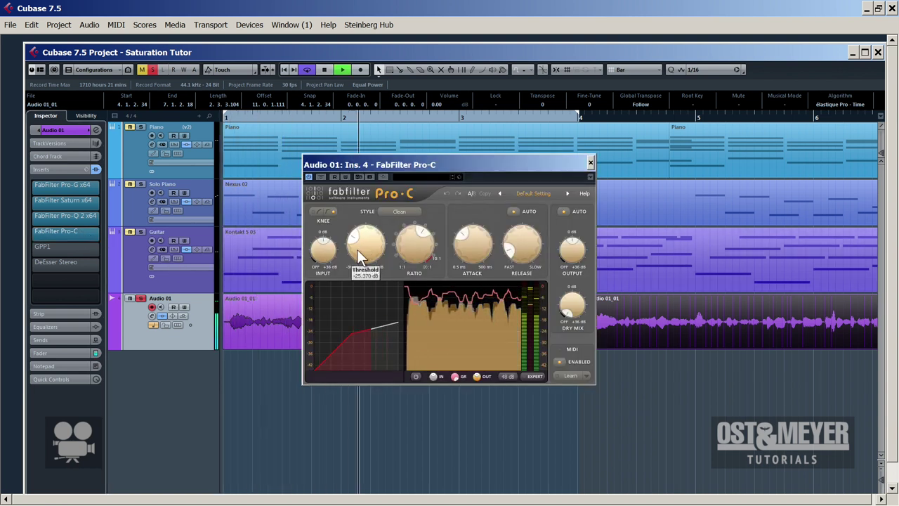
drag(358, 249, 349, 262)
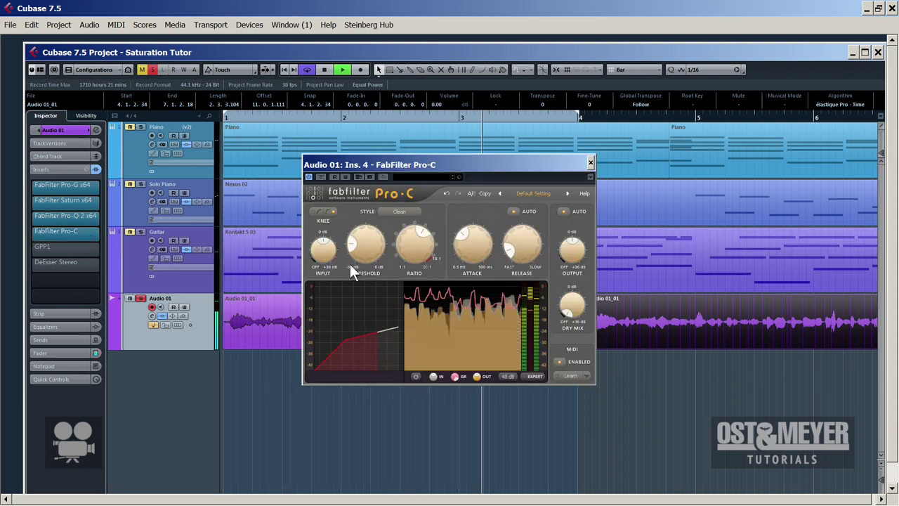
key(space)
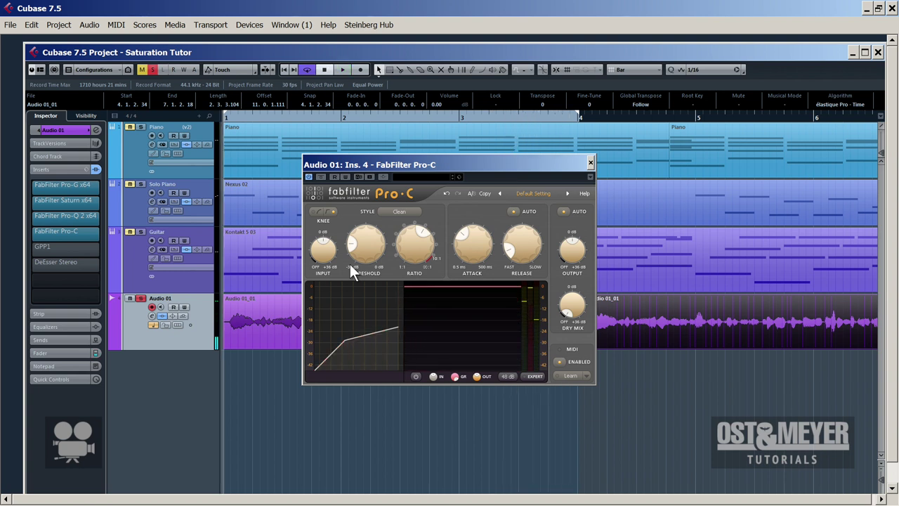
Activate and open the GPP1 insert, and during playback set its threshold to -12.5 dB and envelope type to Opto.
click(34, 248)
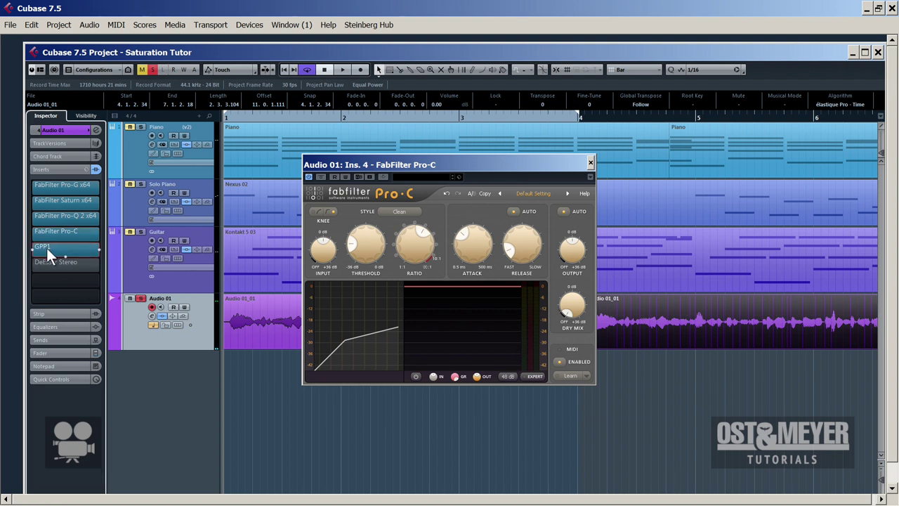
click(46, 247)
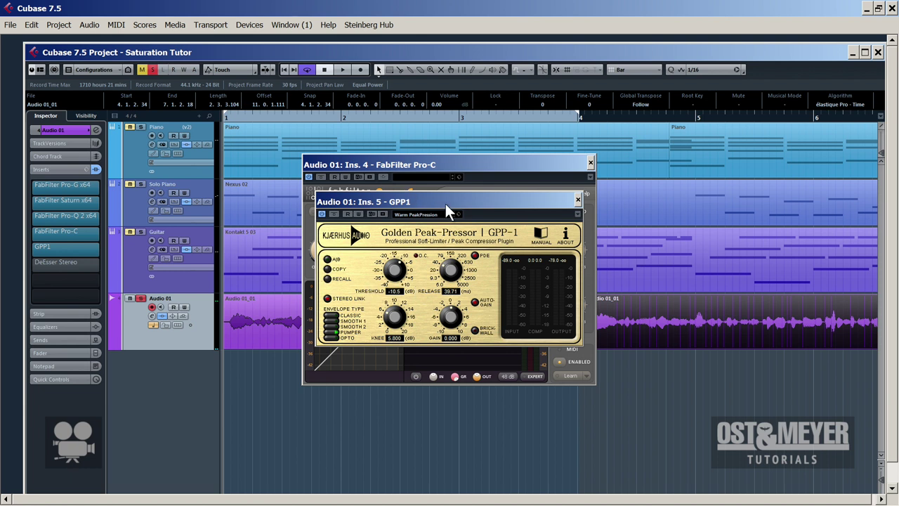
key(space)
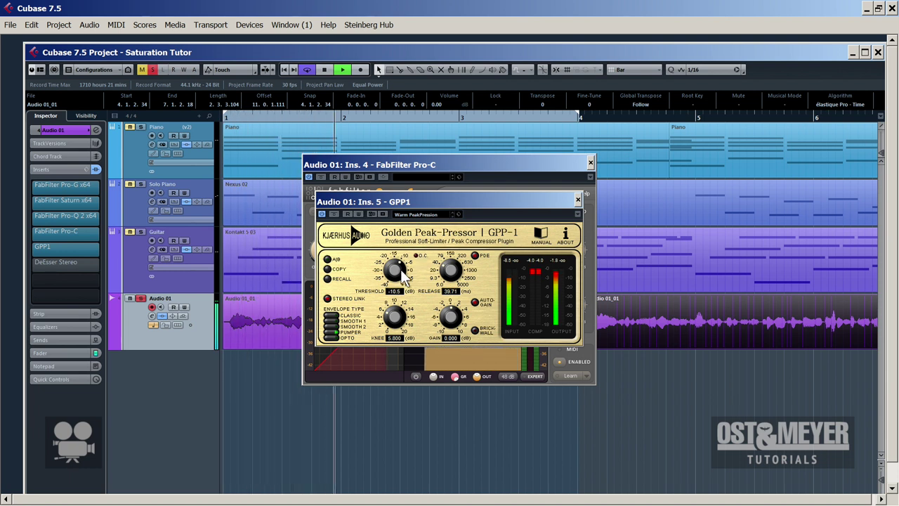
drag(401, 270, 393, 278)
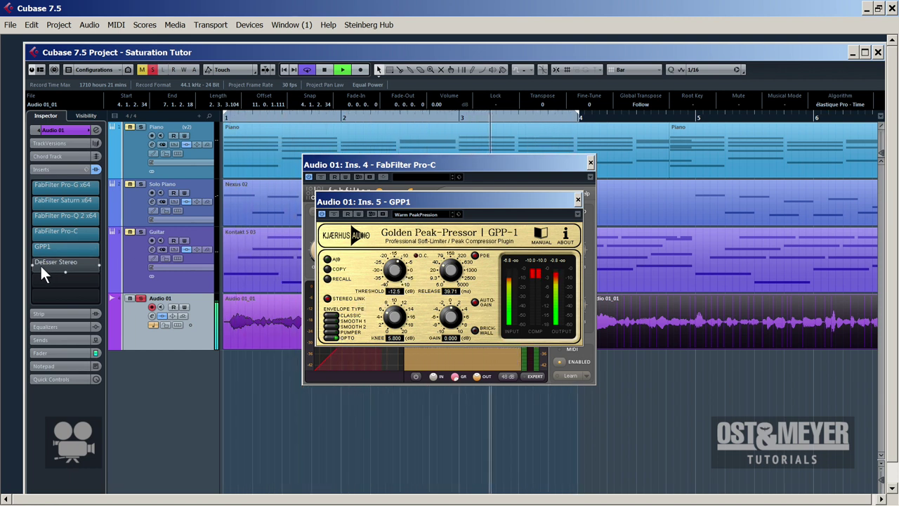
Activate and open the DeEsser Stereo insert, set its threshold to -17.1, and stop playback.
click(80, 265)
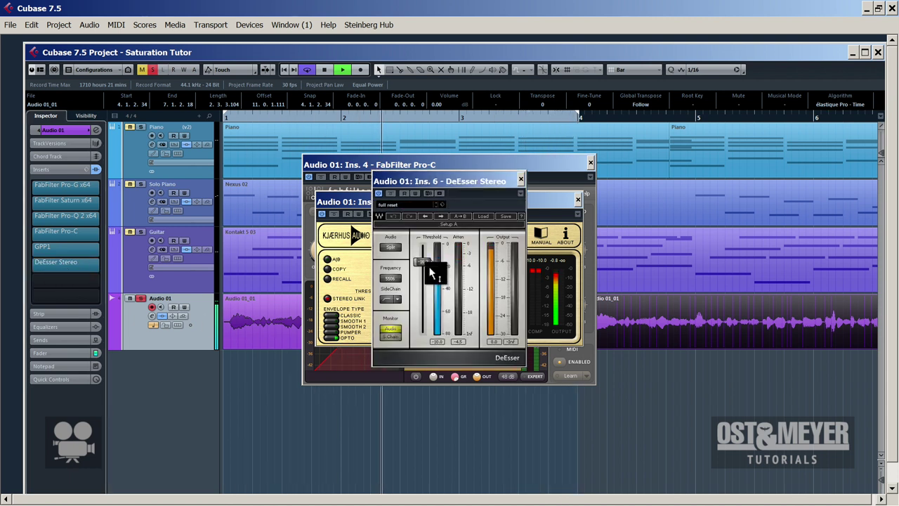
drag(431, 273, 423, 271)
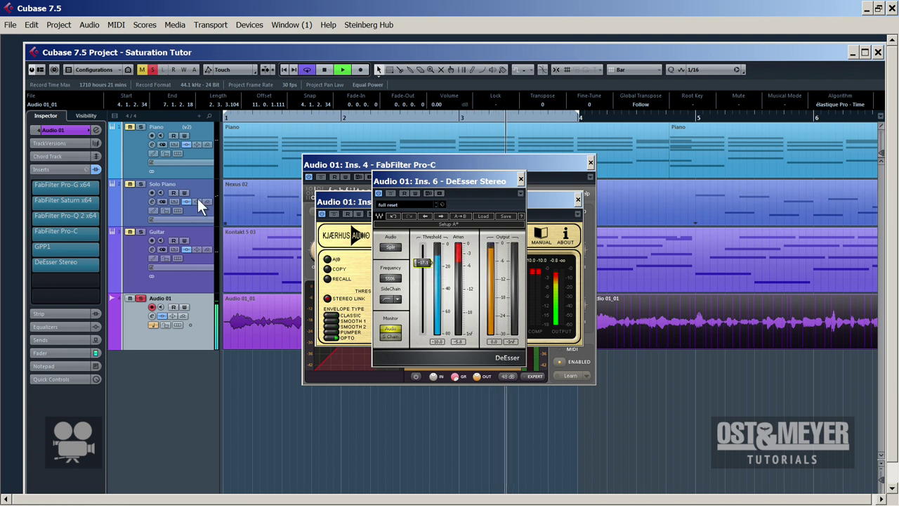
key(space)
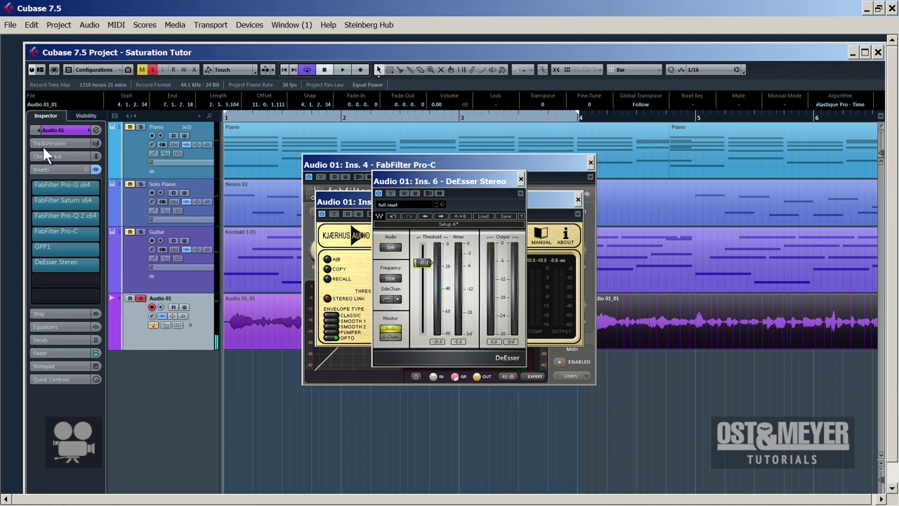
Play the Audio 01 track with the Saturn insert bypassed, and re-enable it during playback to compare the sound.
click(36, 202)
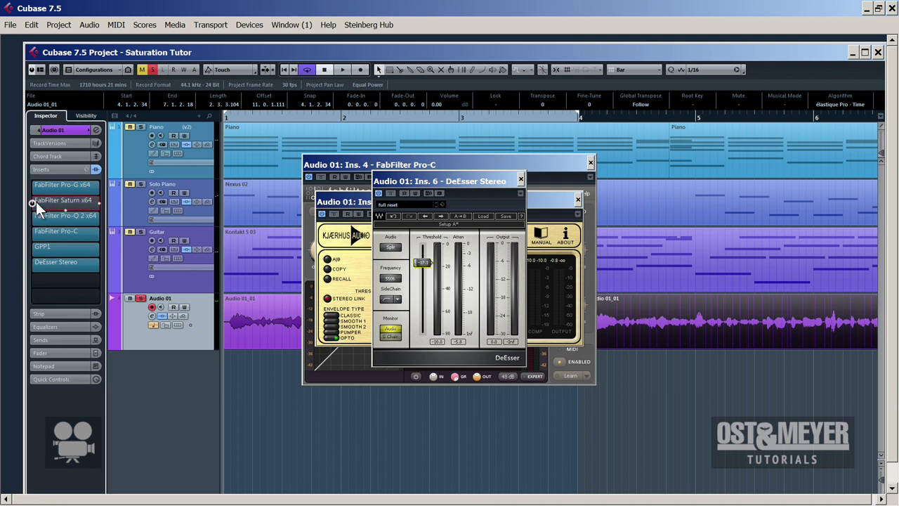
key(space)
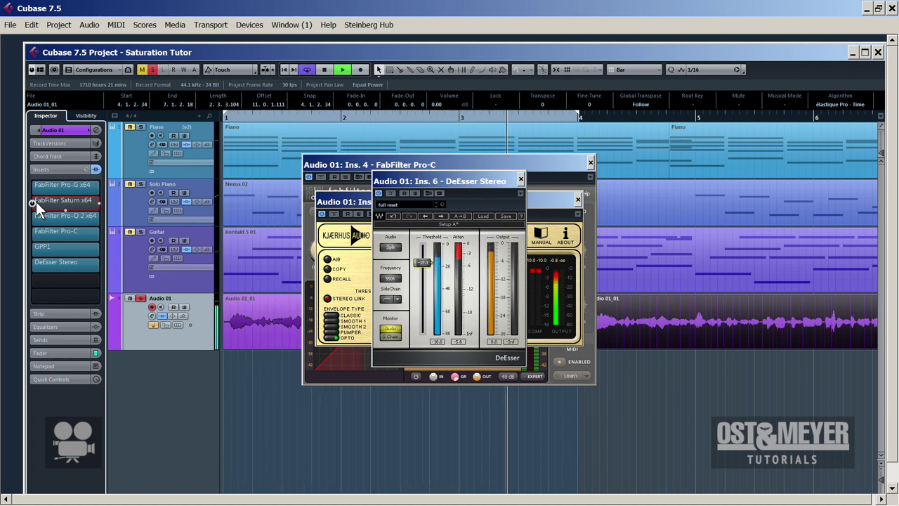
click(35, 202)
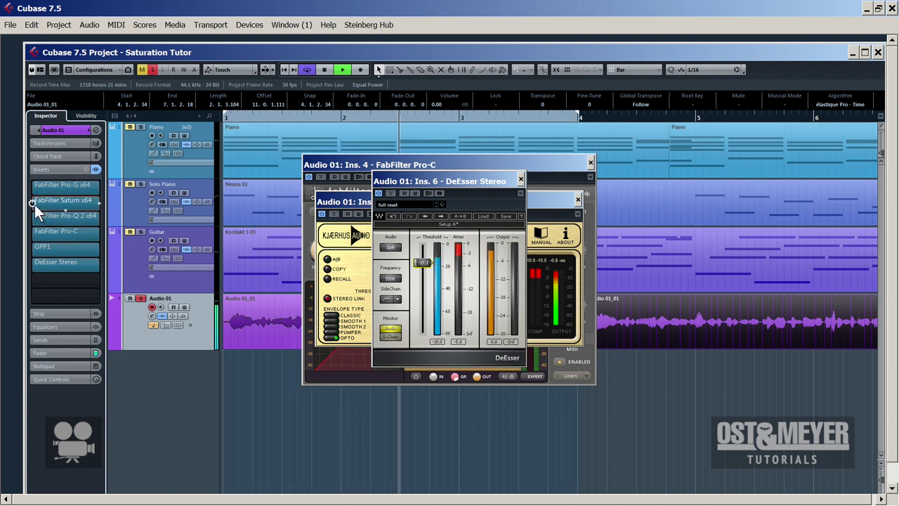
drag(35, 204, 47, 208)
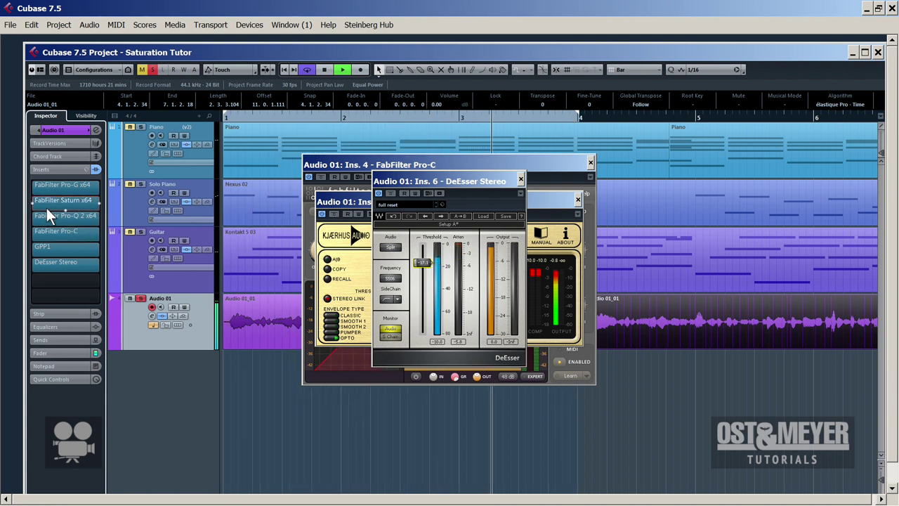
Reopen Pro-Q 2, deepen the bell cut near 490 Hz, set its Q to 4.477, and close the equalizer.
click(85, 220)
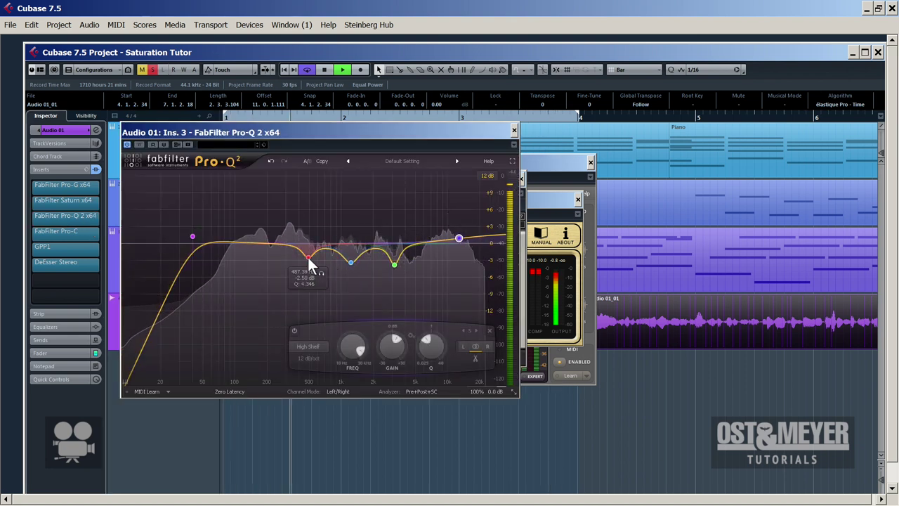
mouse_move(307, 257)
mouse_down()
mouse_move(313, 196)
mouse_move(310, 270)
mouse_up()
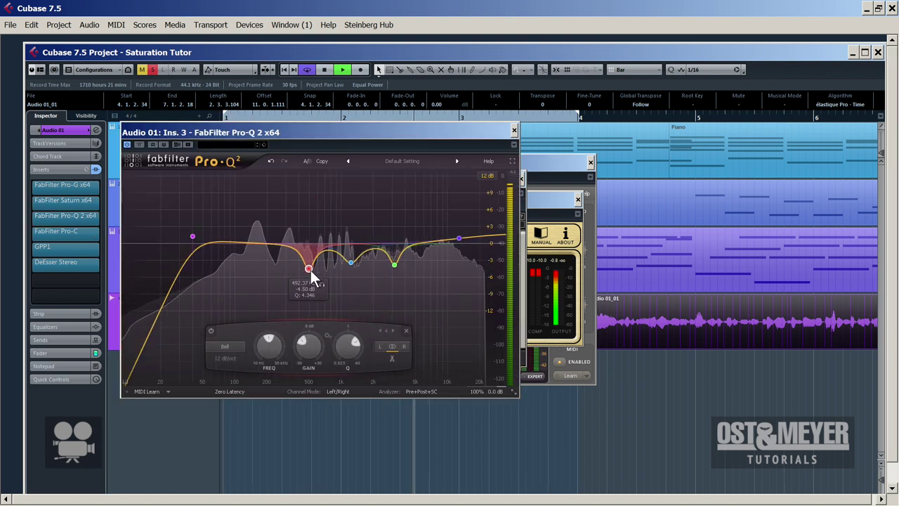
drag(345, 349, 345, 350)
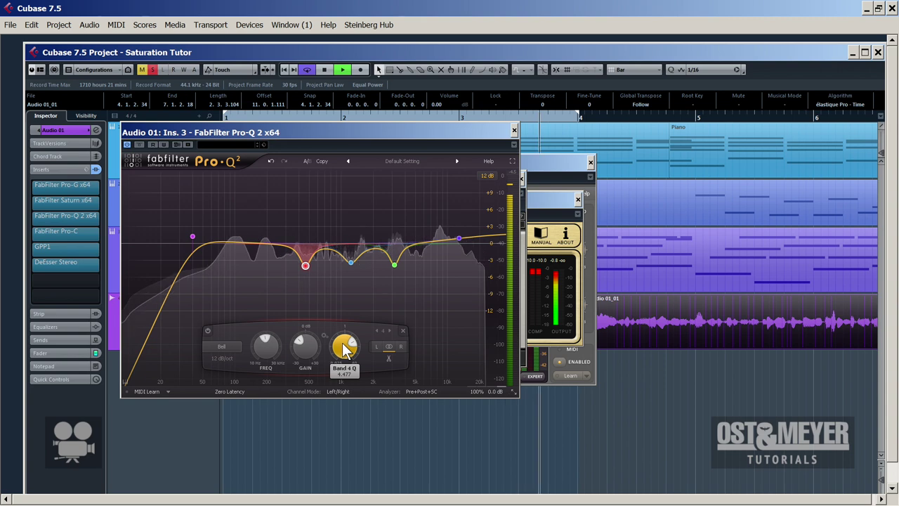
click(514, 131)
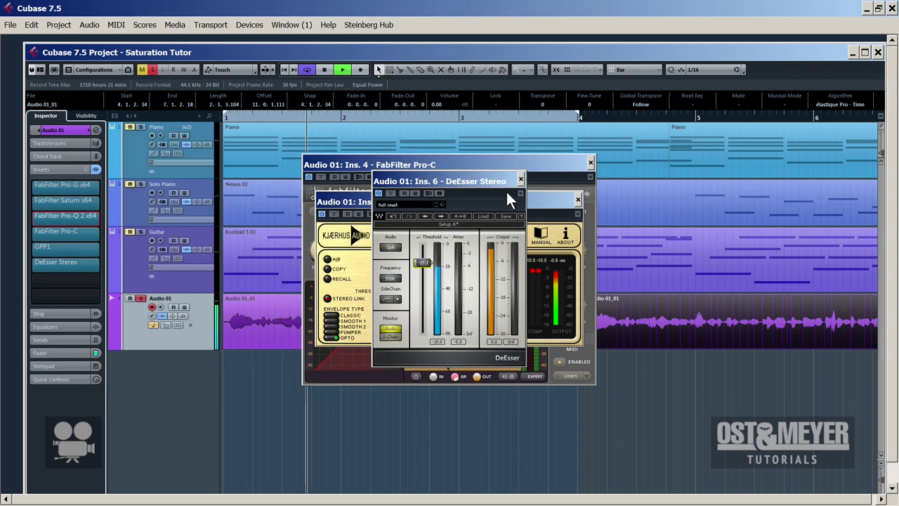
Compare Audio 01 with all its inserts bypassed and restored, toggle Saturn's bypass for comparison, and stop playback.
click(160, 316)
click(161, 317)
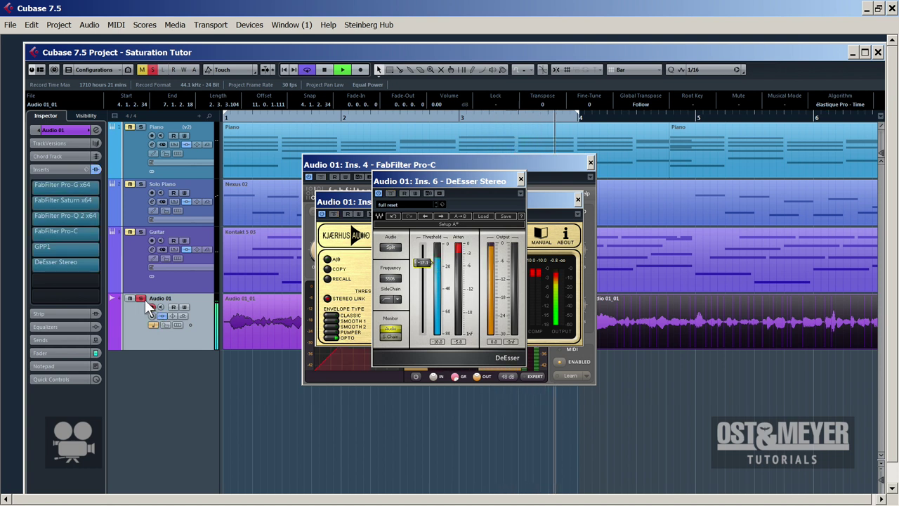
click(33, 203)
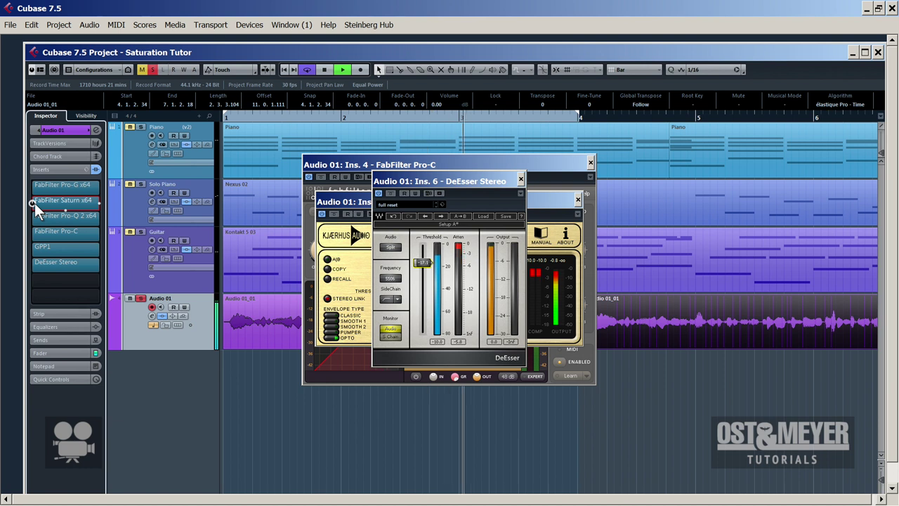
key(space)
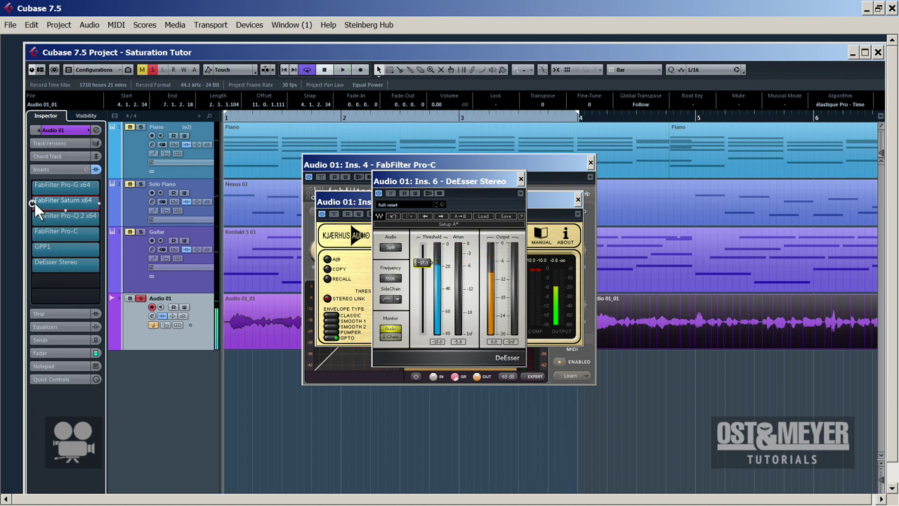